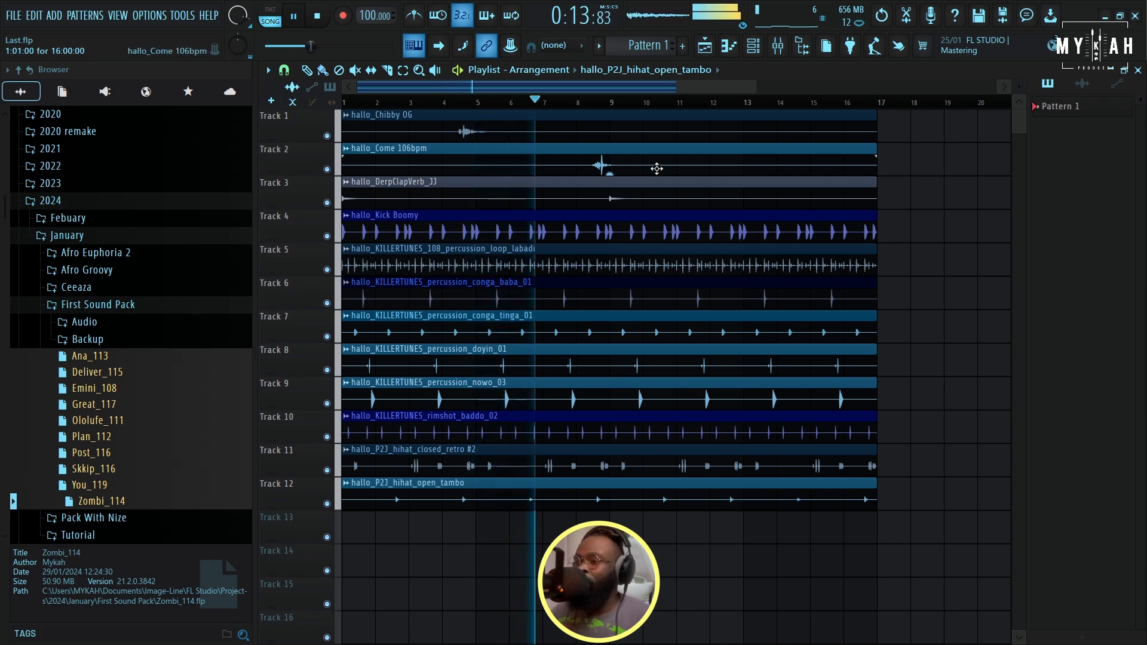
- Stop the song, solo Track 5 with the percussion_loop_labadi clip, and play it on its own
{"action": "key", "text": "space"}
{"action": "scroll", "coordinate": [567, 112], "scroll_direction": "down", "scroll_amount": 1}
{"action": "scroll", "coordinate": [566, 112], "scroll_direction": "down", "scroll_amount": 1}
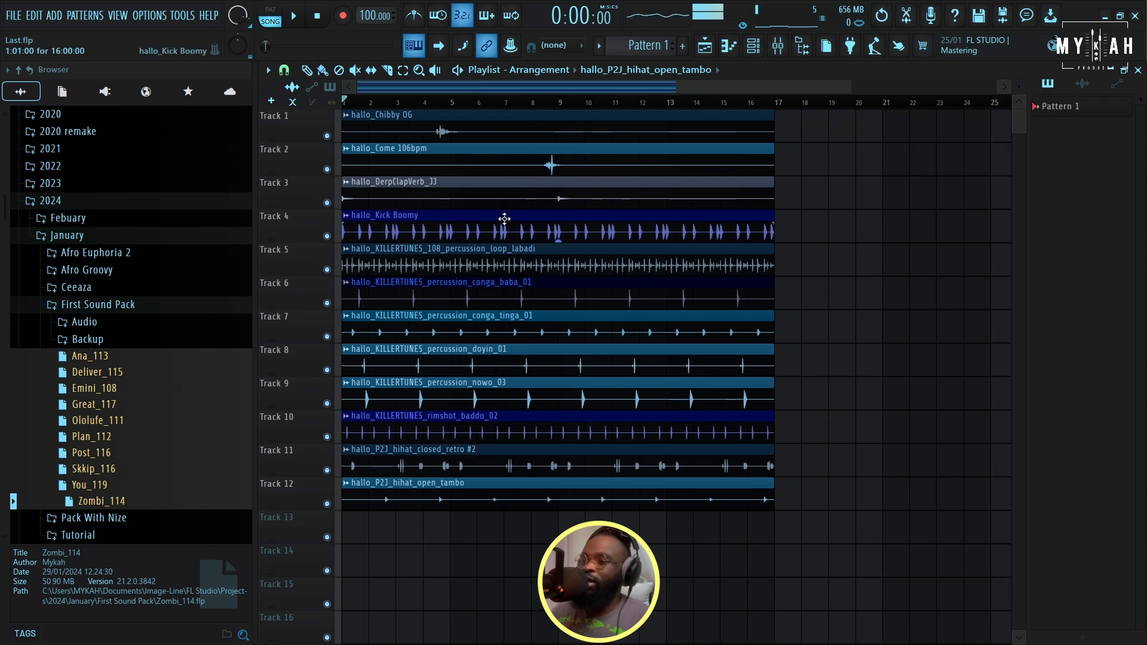
{"action": "left_click", "coordinate": [327, 270], "text": "ctrl"}
{"action": "key", "text": "space"}
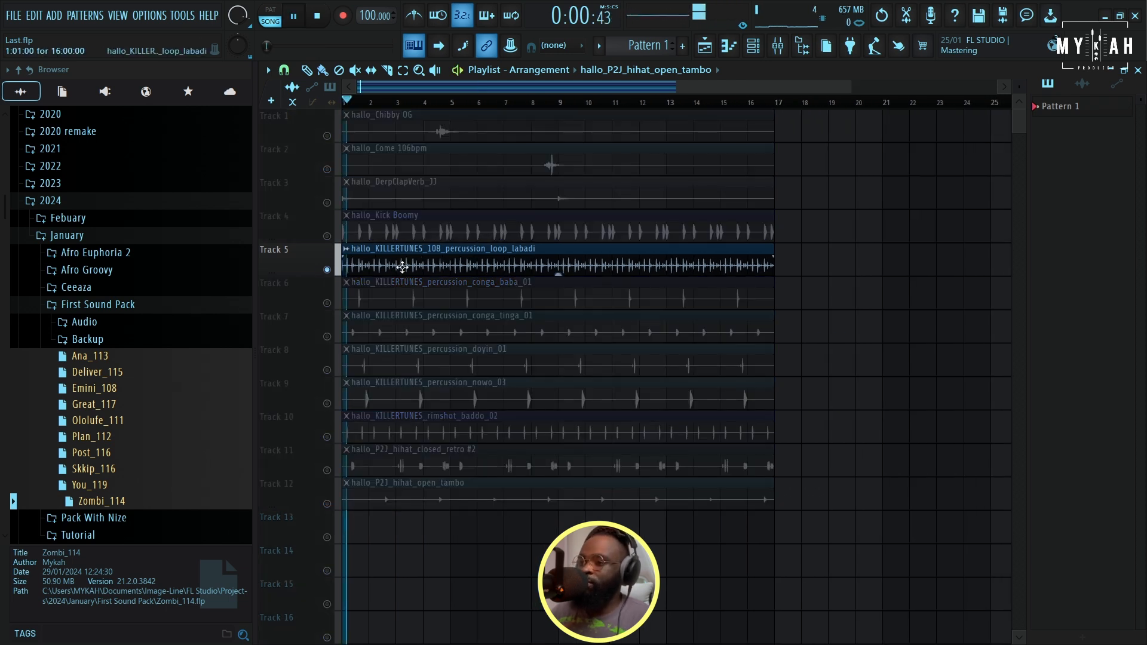
- Lower the gain of the percussion_loop_labadi clip on Track 5 to -6.3 dB and check it in playback
{"action": "double_click", "coordinate": [429, 265]}
{"action": "right_click", "coordinate": [891, 305]}
{"action": "key", "text": "space"}
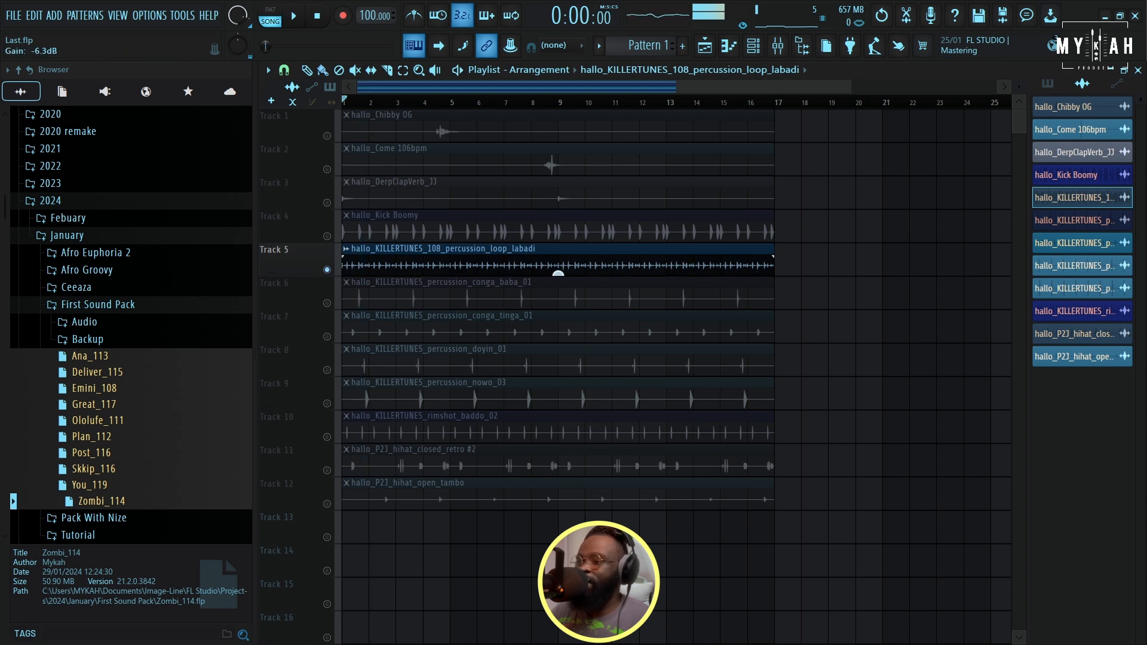
{"action": "key", "text": "space"}
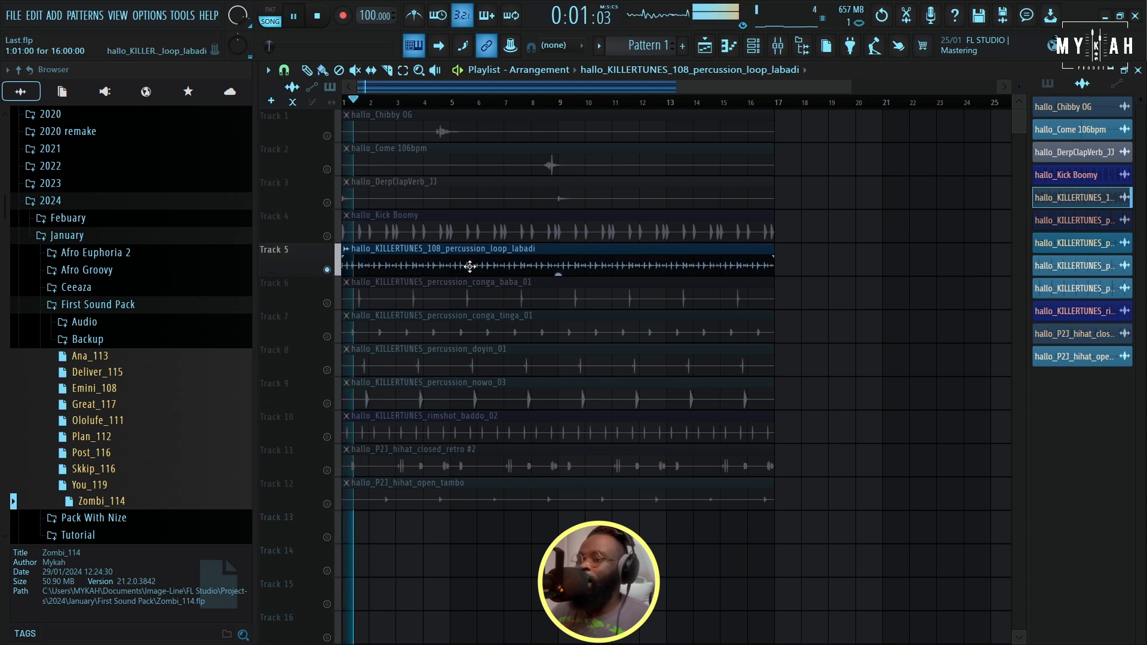
{"action": "scroll", "coordinate": [370, 150], "scroll_direction": "down", "scroll_amount": 1}
{"action": "key", "text": "space"}
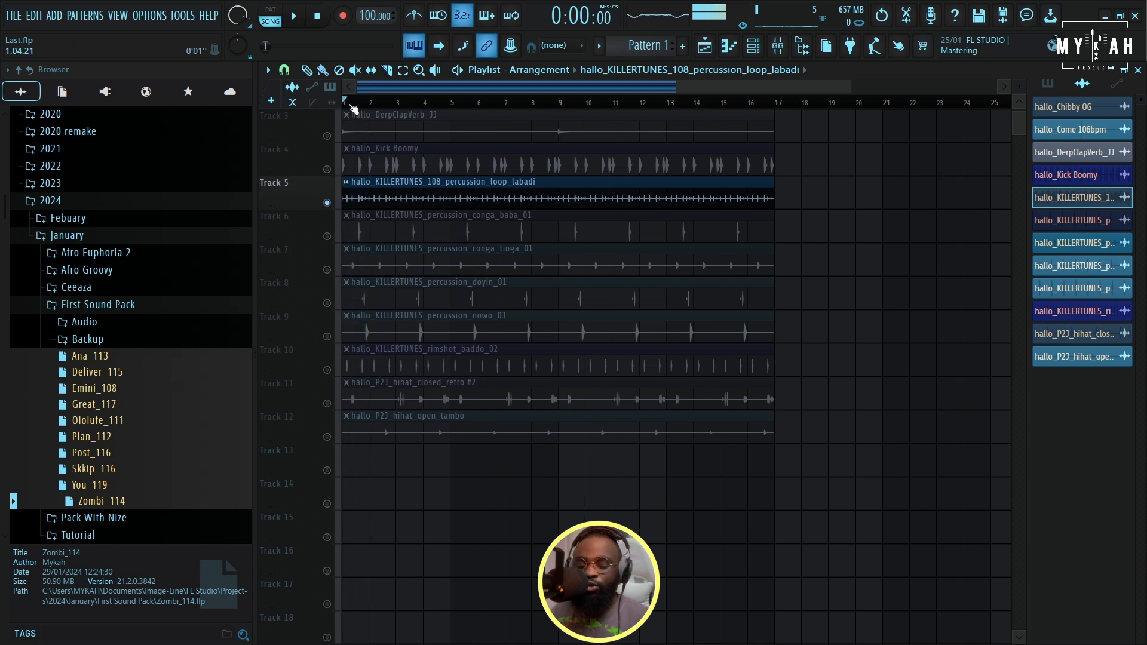
- Set the playlist time selection from bar 1 to bar 9, leaving no clips selected
{"action": "left_click_drag", "start_coordinate": [350, 107], "coordinate": [558, 112]}
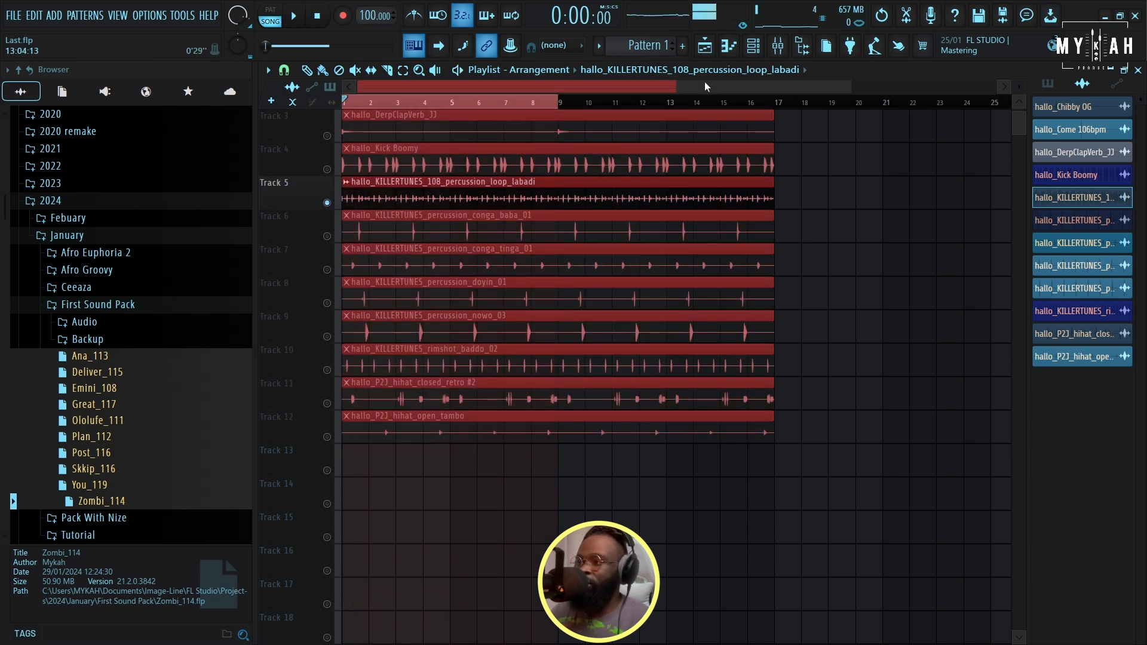
{"action": "left_click_drag", "start_coordinate": [850, 88], "coordinate": [563, 96]}
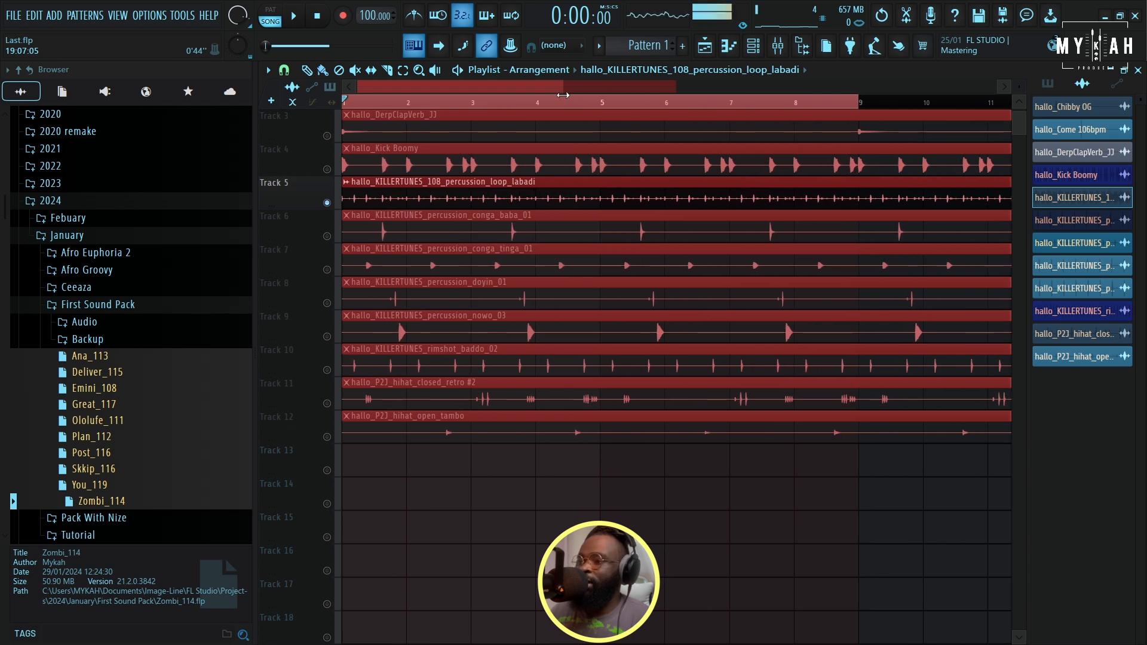
{"action": "left_click", "coordinate": [691, 484]}
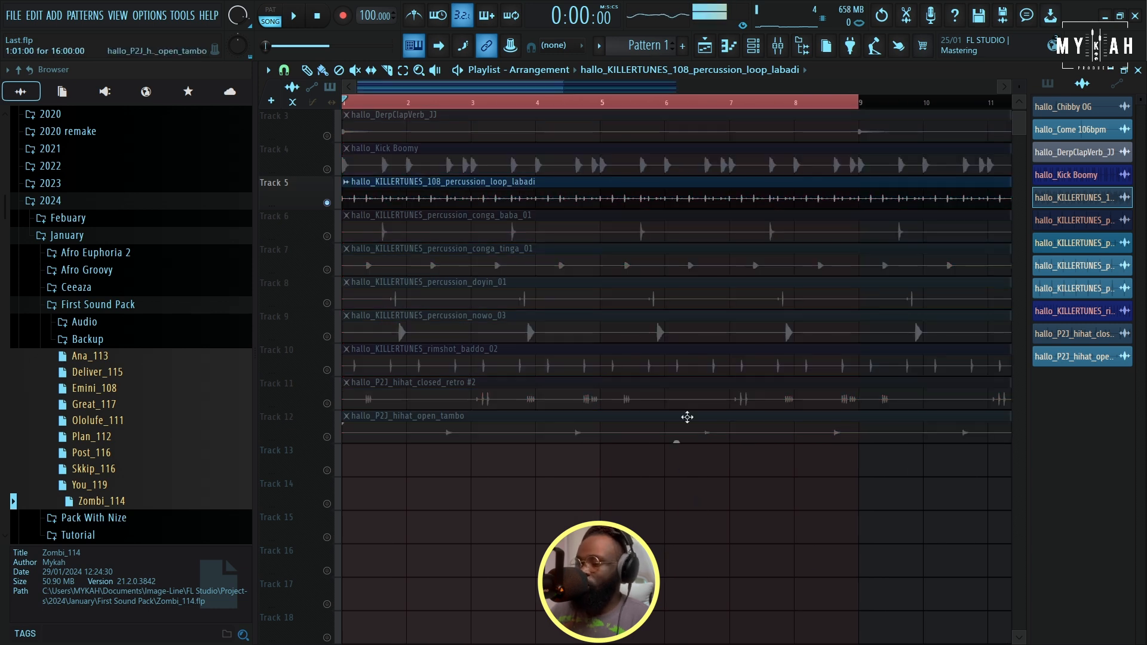
- Show the Unsorted group in the channel rack and add a Kontakt 7 instrument channel
{"action": "left_click", "coordinate": [755, 57]}
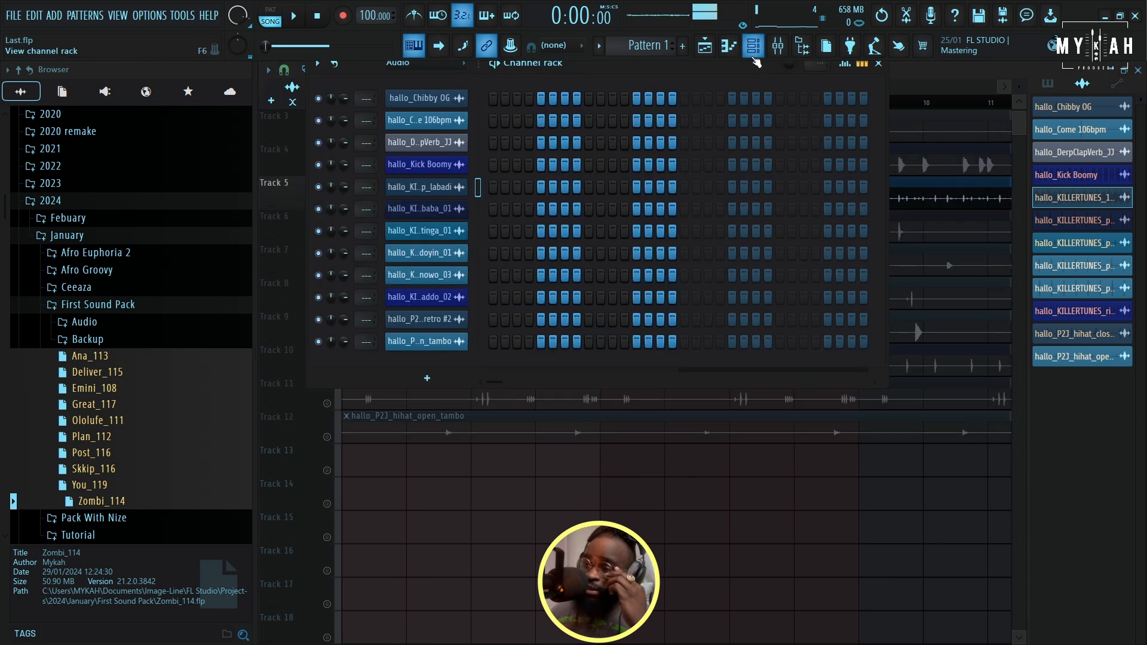
{"action": "left_click", "coordinate": [418, 63]}
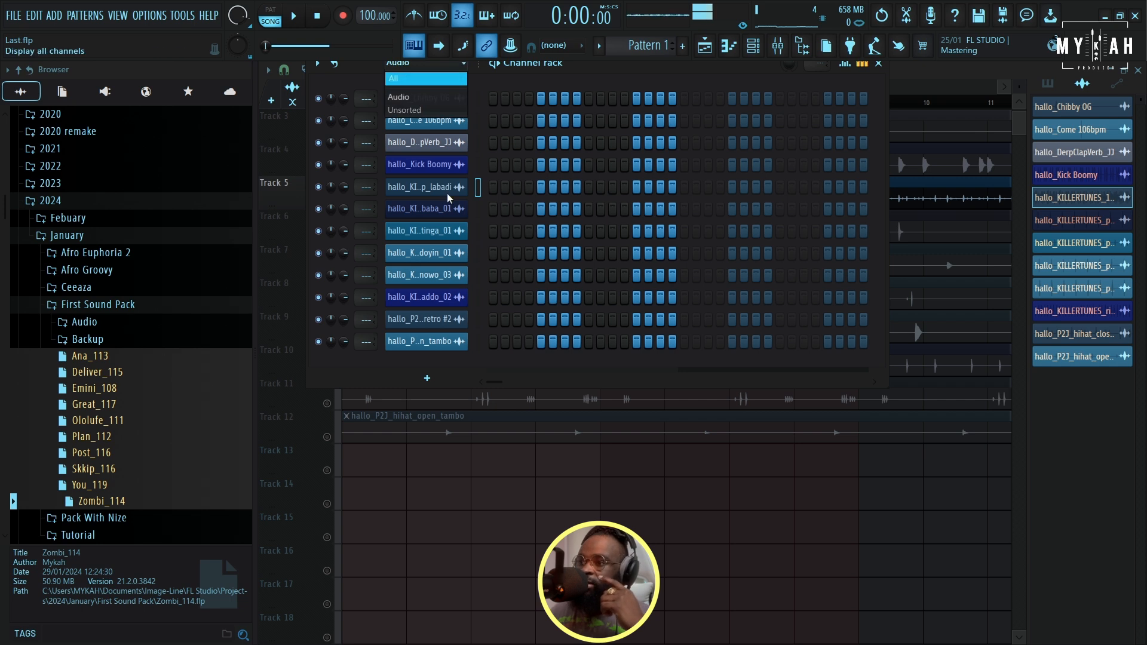
{"action": "left_click", "coordinate": [420, 111]}
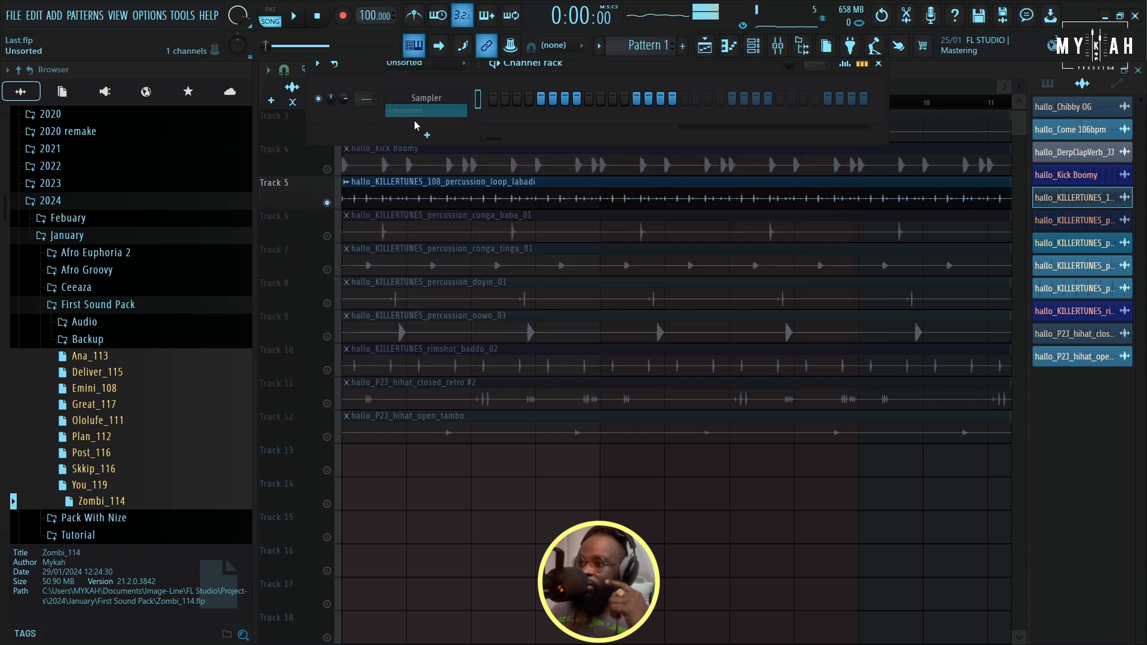
{"action": "left_click", "coordinate": [460, 136]}
{"action": "left_click", "coordinate": [429, 299]}
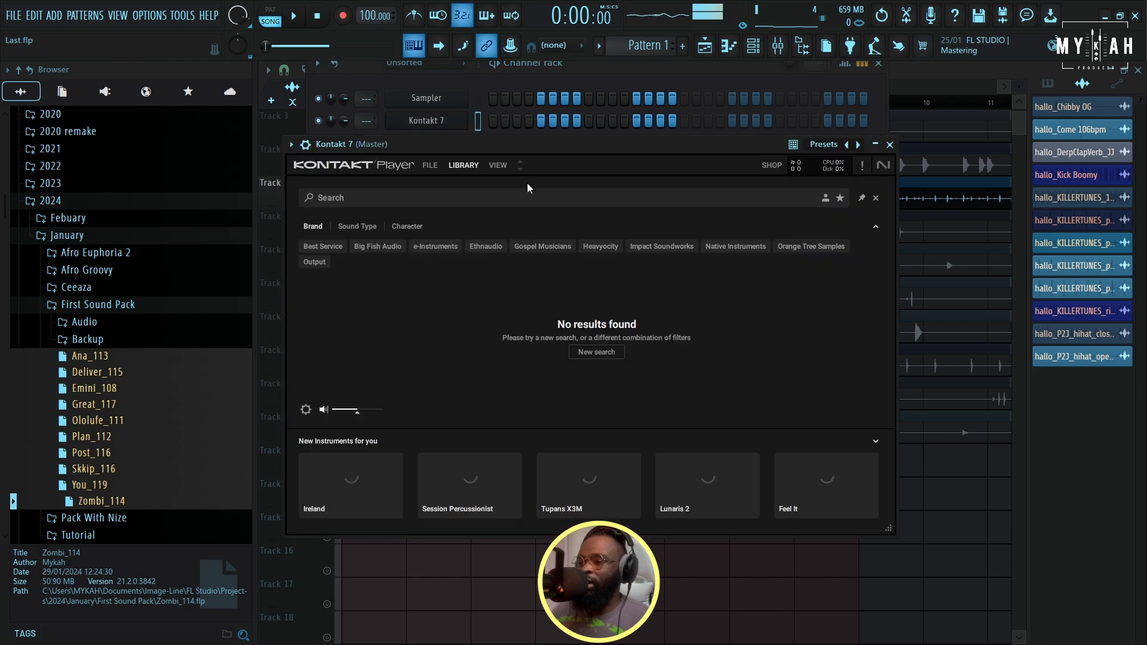
- Load the Electric Sunburst Deluxe (Melody) preset from the Session Guitarist - Electric Sunburst Deluxe library in Kontakt
{"action": "left_click_drag", "start_coordinate": [485, 142], "coordinate": [499, 63]}
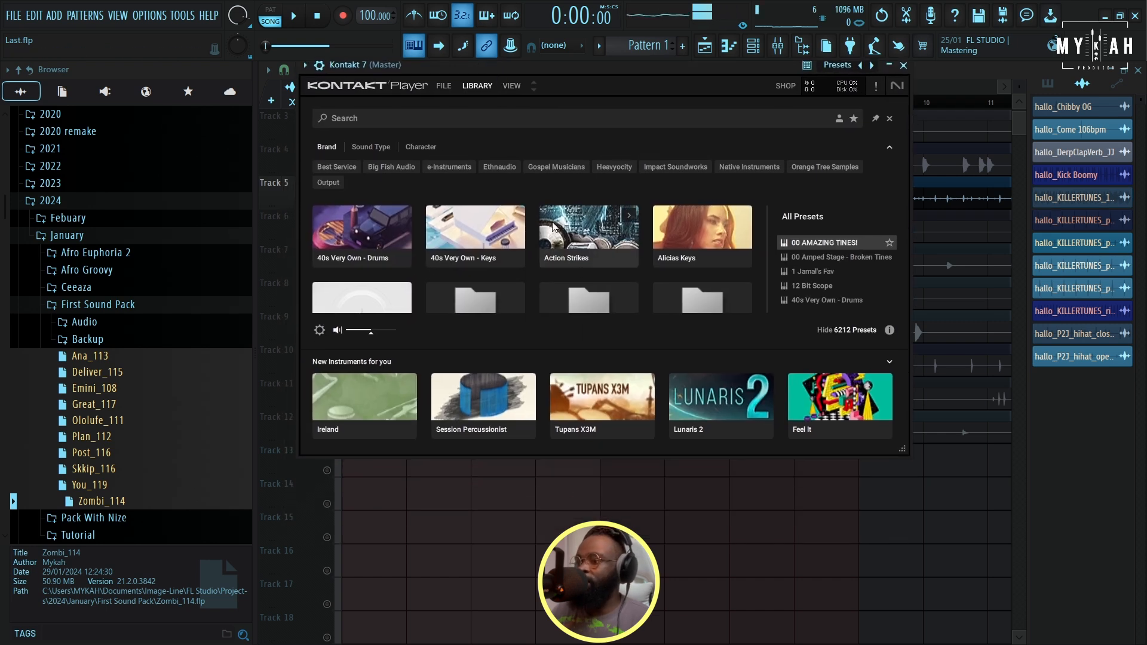
{"action": "scroll", "coordinate": [463, 260], "scroll_direction": "down", "scroll_amount": 5}
{"action": "left_click", "coordinate": [489, 210]}
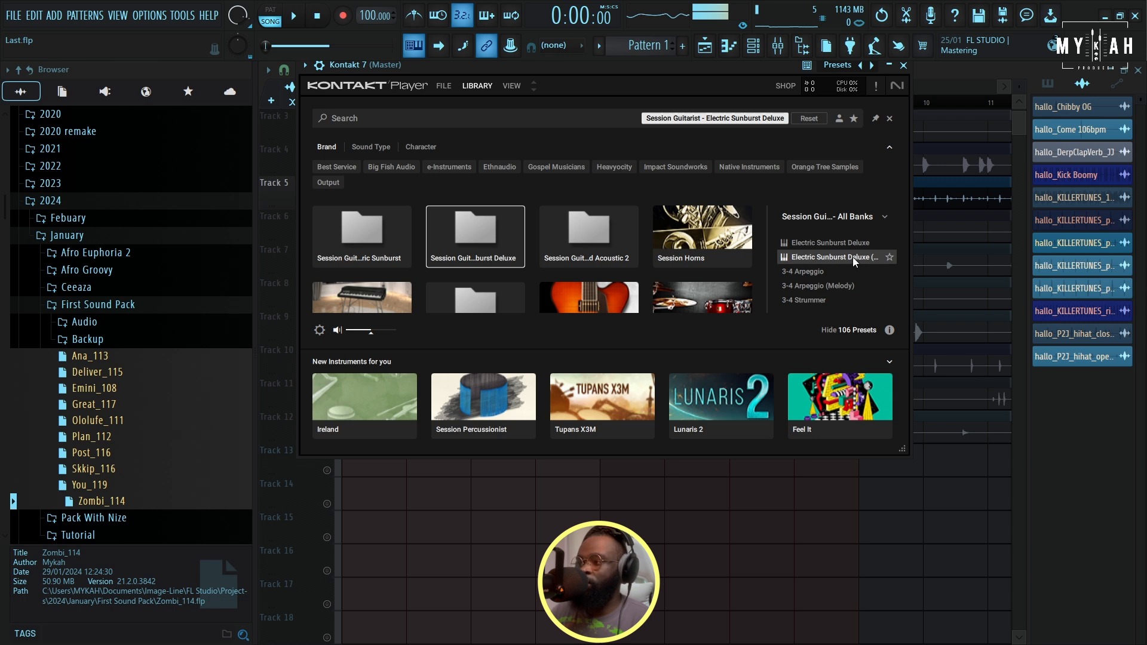
{"action": "double_click", "coordinate": [852, 257]}
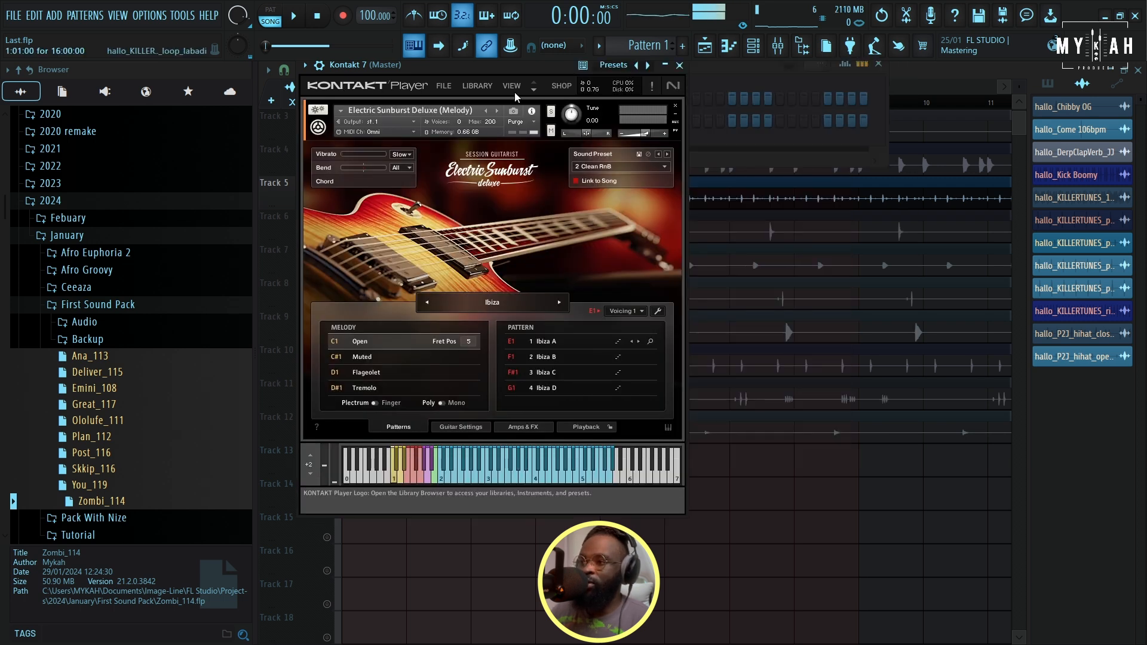
- Create a new empty pattern named Melody
{"action": "left_click", "coordinate": [597, 46]}
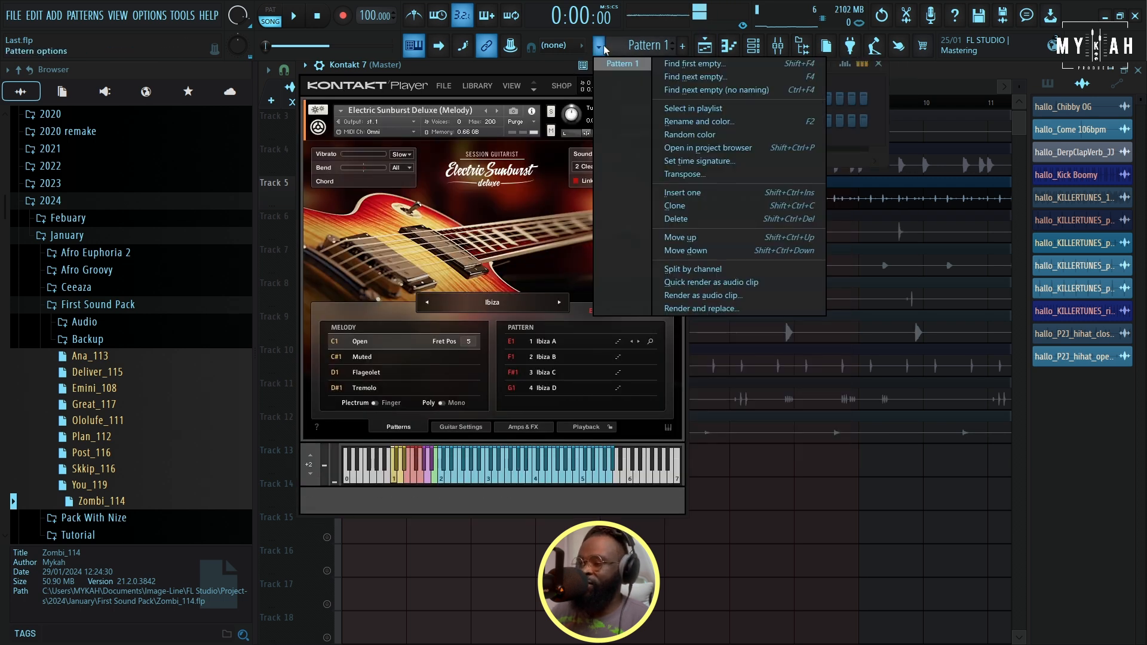
{"action": "left_click", "coordinate": [679, 67]}
{"action": "type", "text": "M"}
{"action": "type", "text": "elody"}
{"action": "key", "text": "Return"}
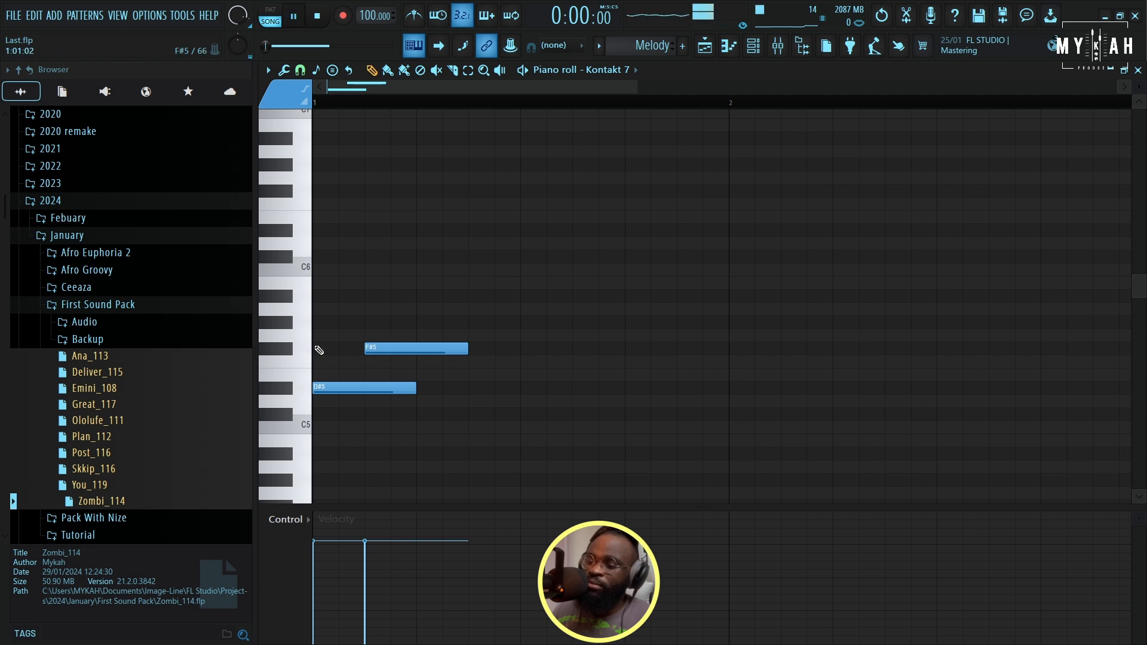
- Build a staggered opening chord of D#5, A#5, C#6 and F#6 in bar 1, lower its velocities, and play it
{"action": "left_click_drag", "start_coordinate": [391, 348], "coordinate": [366, 347]}
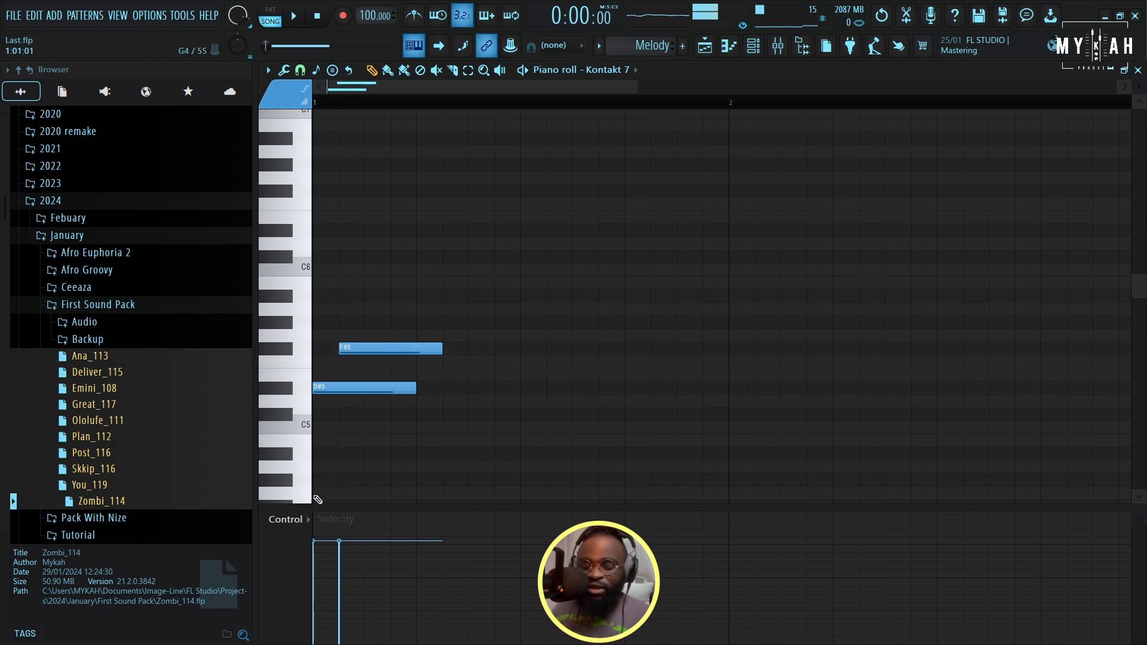
{"action": "key", "text": "alt+x"}
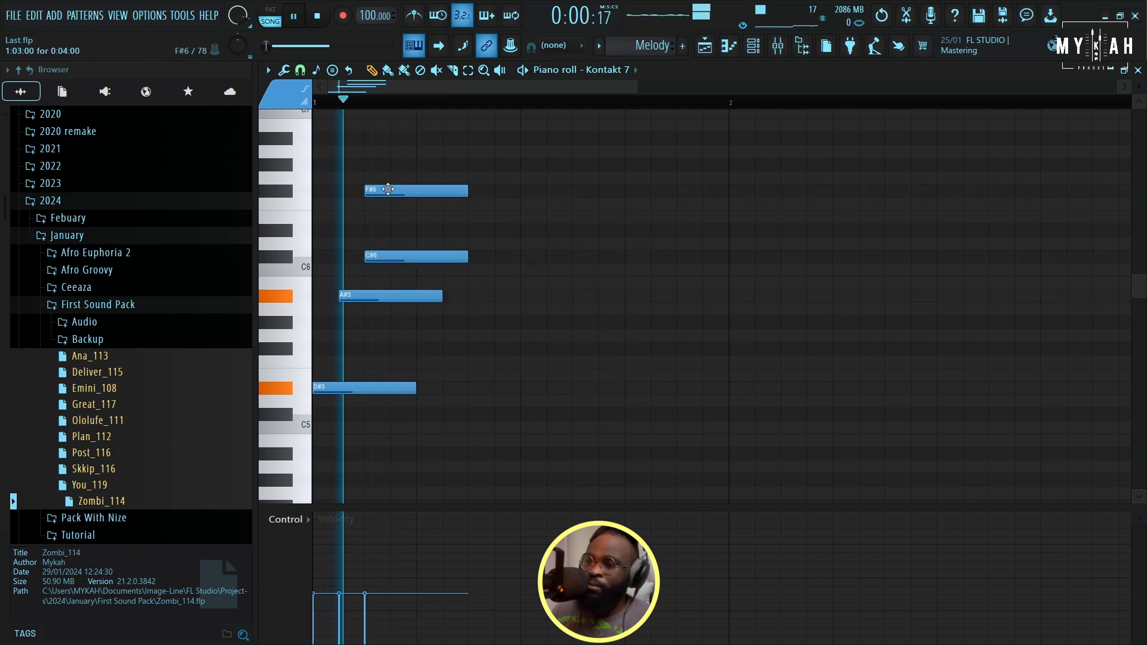
{"action": "key", "text": "space"}
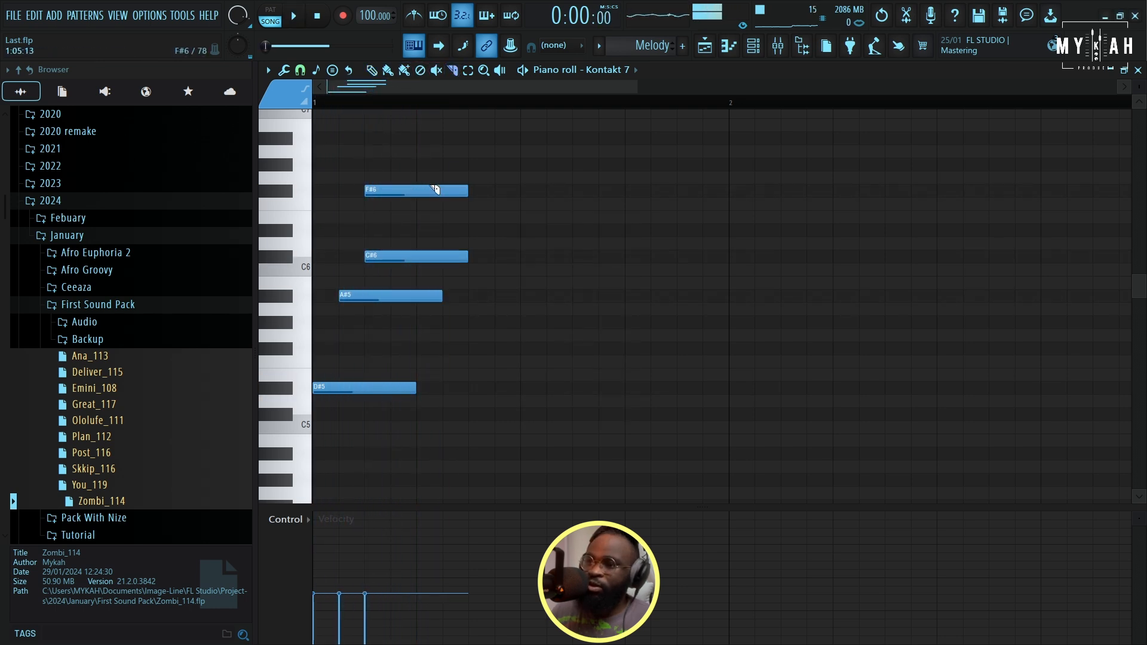
- Add a second chord of A#4, F5, G#5 and C#6, eight steps long from step 9 of bar 1, and play it
{"action": "scroll", "coordinate": [432, 353], "scroll_direction": "down", "scroll_amount": 5}
{"action": "scroll", "coordinate": [422, 264], "scroll_direction": "down", "scroll_amount": 2, "text": "ctrl"}
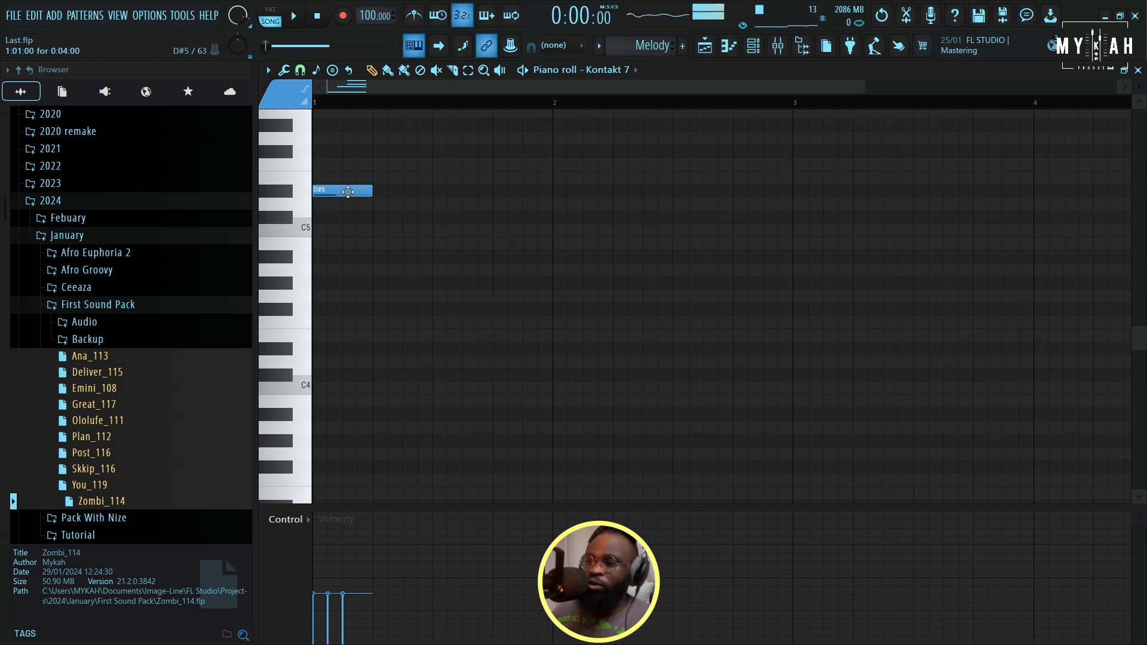
{"action": "scroll", "coordinate": [407, 227], "scroll_direction": "up", "scroll_amount": 3}
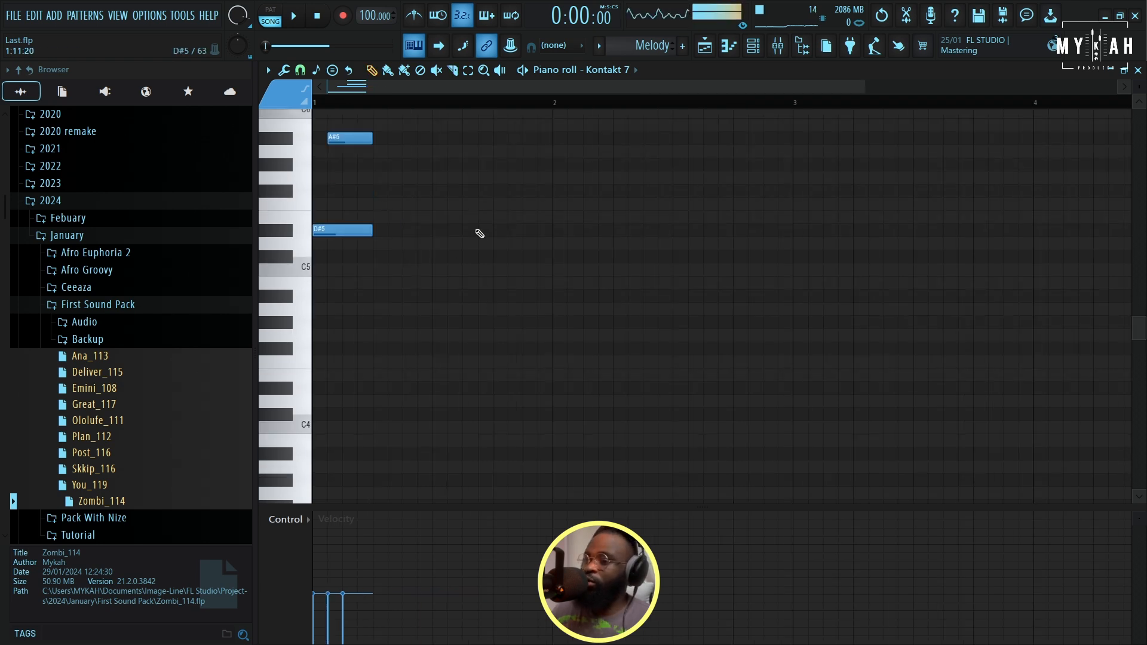
{"action": "mouse_move", "coordinate": [449, 239]}
{"action": "left_mouse_down"}
{"action": "mouse_move", "coordinate": [416, 305]}
{"action": "mouse_move", "coordinate": [441, 297]}
{"action": "left_mouse_up"}
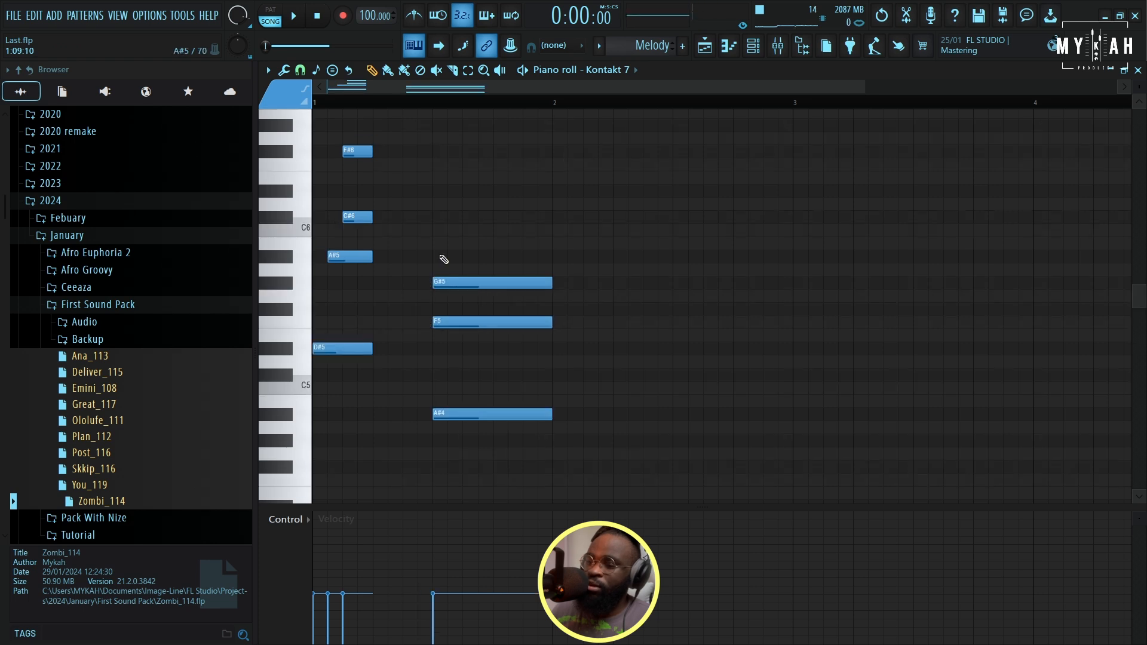
{"action": "left_click_drag", "start_coordinate": [443, 255], "coordinate": [436, 205]}
{"action": "key", "text": "space"}
{"action": "scroll", "coordinate": [454, 207], "scroll_direction": "down", "scroll_amount": 3}
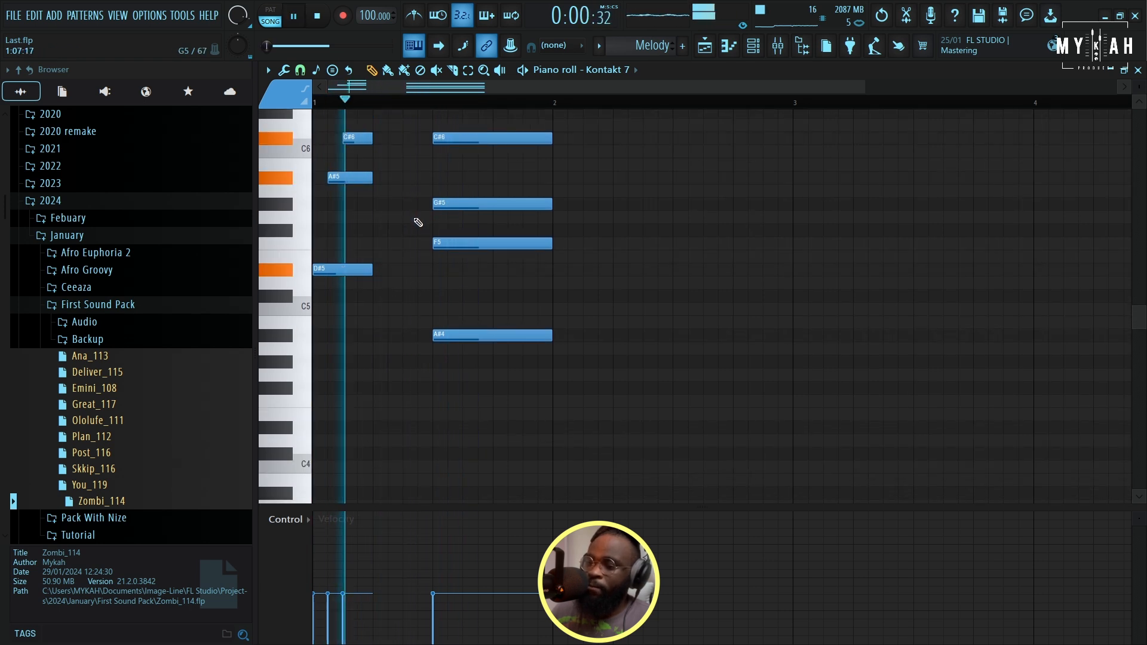
{"action": "key", "text": "space"}
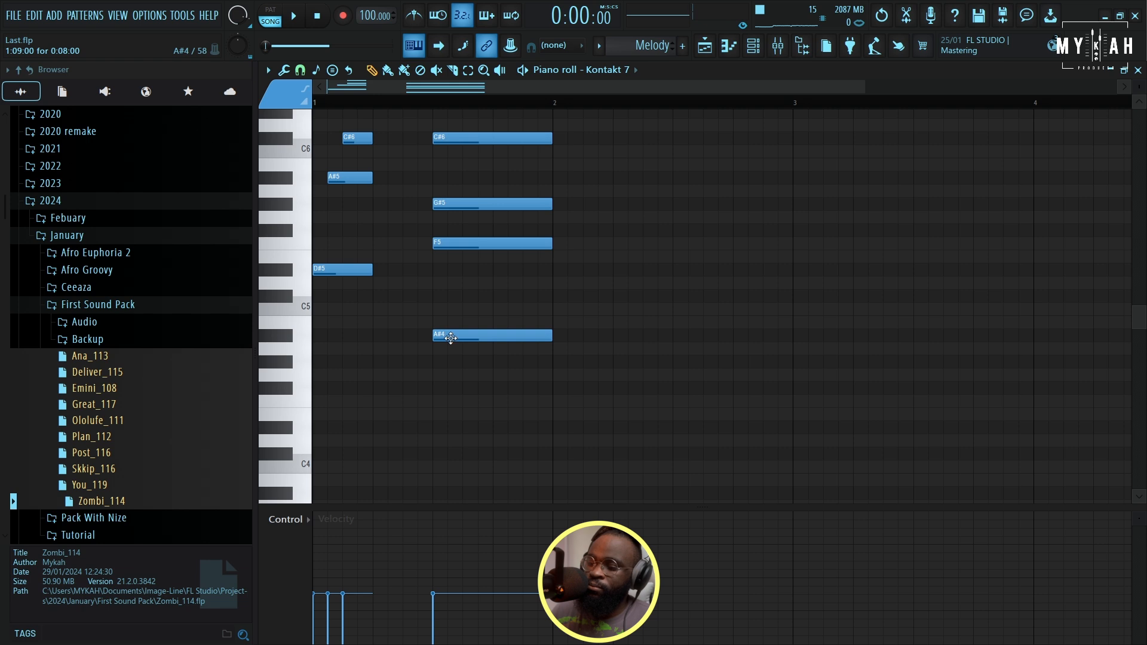
- Move all four notes of the second chord two steps later and shorten them to end at bar 2
{"action": "left_click_drag", "start_coordinate": [452, 338], "coordinate": [482, 338]}
{"action": "left_click_drag", "start_coordinate": [446, 242], "coordinate": [476, 242]}
{"action": "key", "text": "space"}
{"action": "left_click_drag", "start_coordinate": [455, 204], "coordinate": [484, 204]}
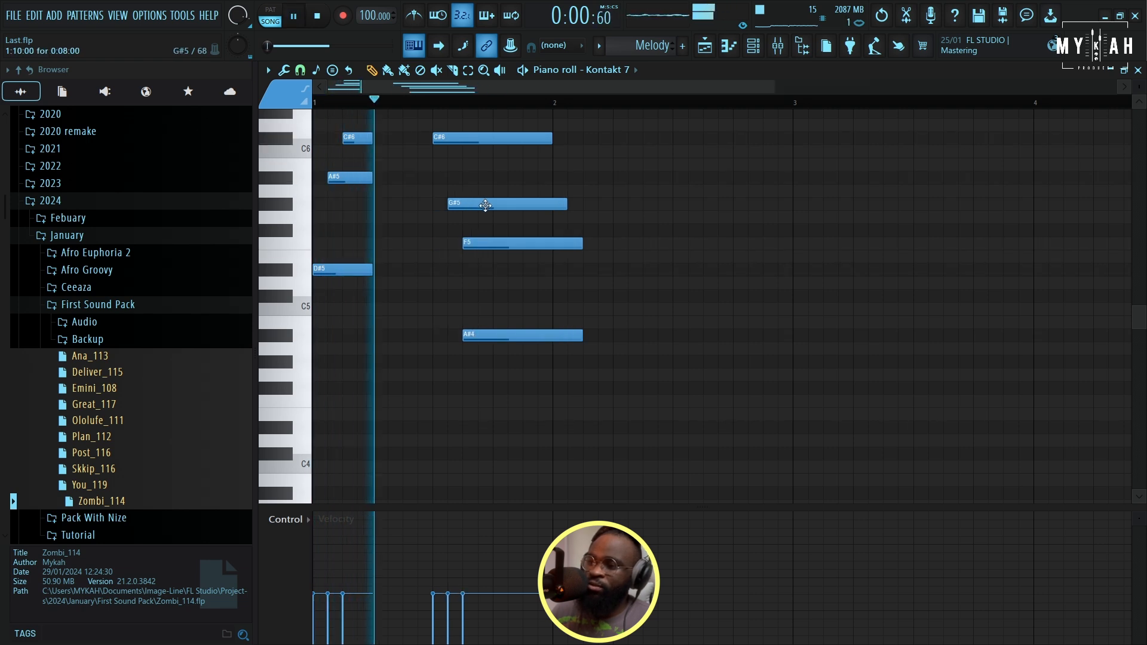
{"action": "left_click_drag", "start_coordinate": [458, 138], "coordinate": [487, 138]}
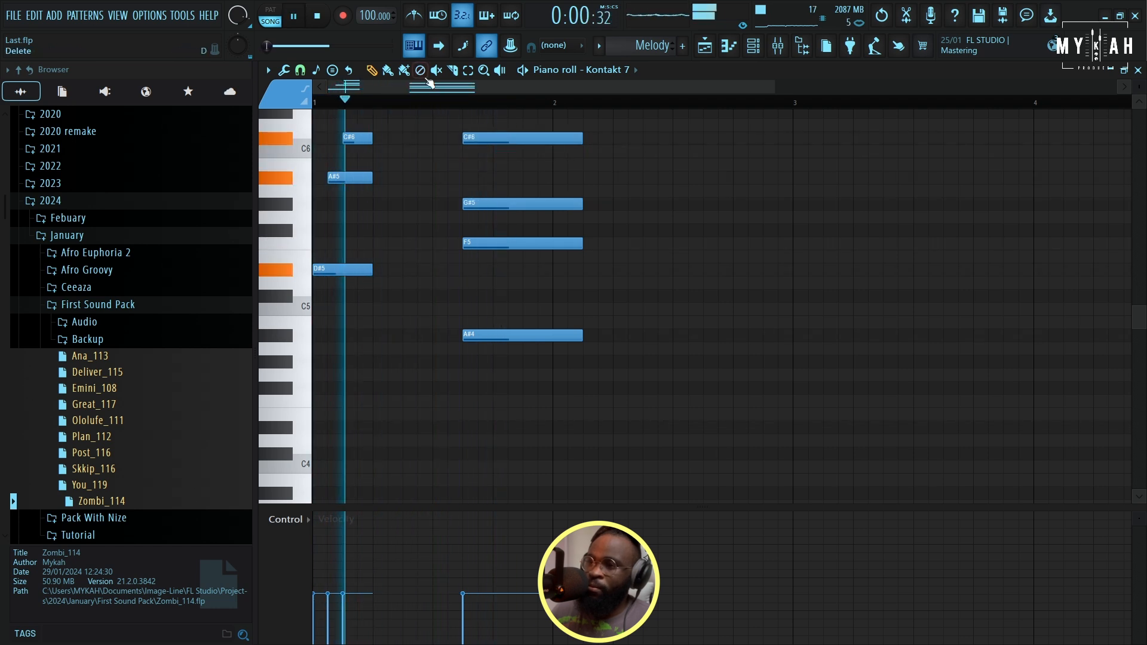
{"action": "scroll", "coordinate": [551, 275], "scroll_direction": "down", "scroll_amount": 1}
{"action": "key", "text": "space"}
{"action": "left_click_drag", "start_coordinate": [560, 306], "coordinate": [547, 92]}
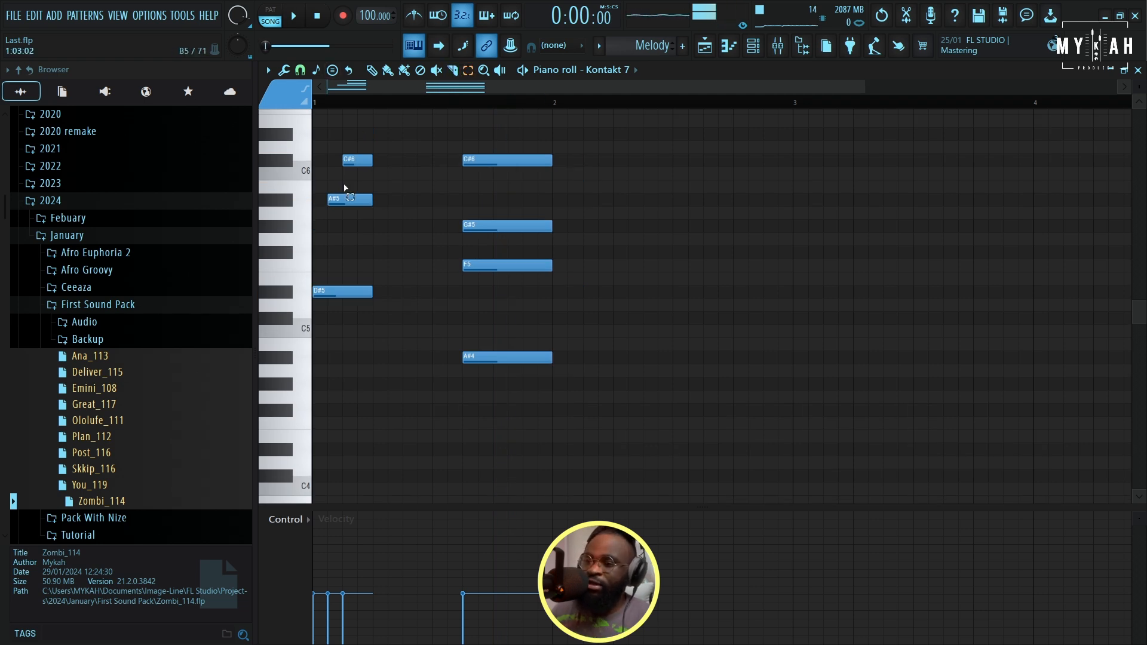
- Copy the staggered first chord to the start of bar 2, transposed down to begin on G#4, and play it
{"action": "scroll", "coordinate": [345, 188], "scroll_direction": "up", "scroll_amount": 1}
{"action": "left_click_drag", "start_coordinate": [346, 142], "coordinate": [384, 413]}
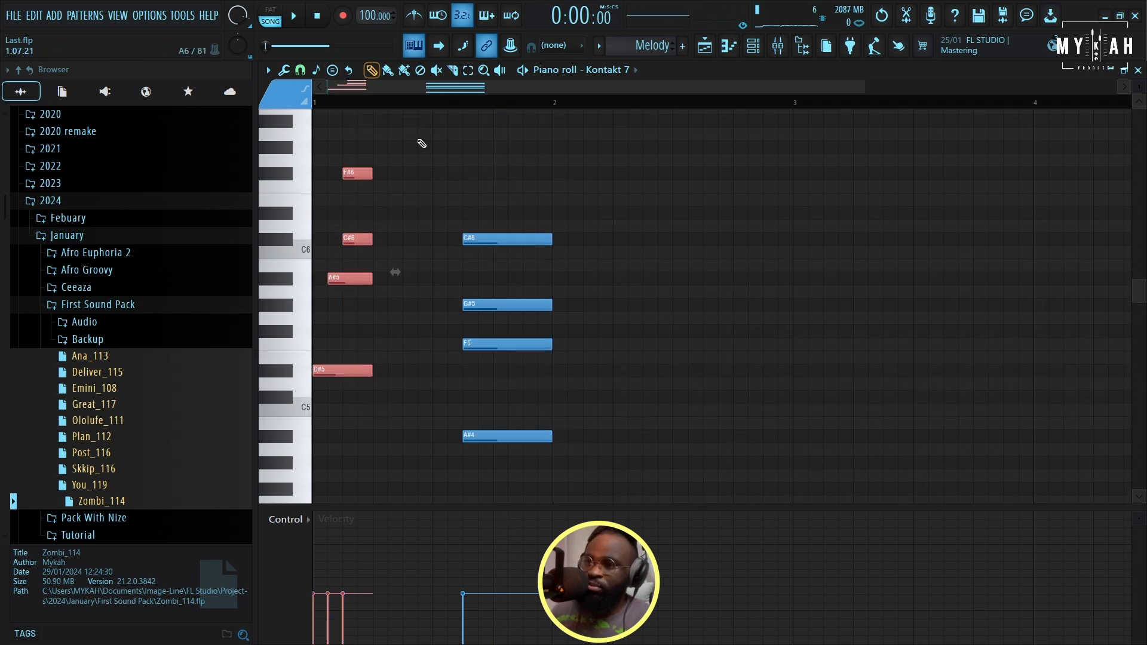
{"action": "scroll", "coordinate": [349, 247], "scroll_direction": "down", "scroll_amount": 2}
{"action": "left_click_drag", "start_coordinate": [337, 255], "coordinate": [575, 349]}
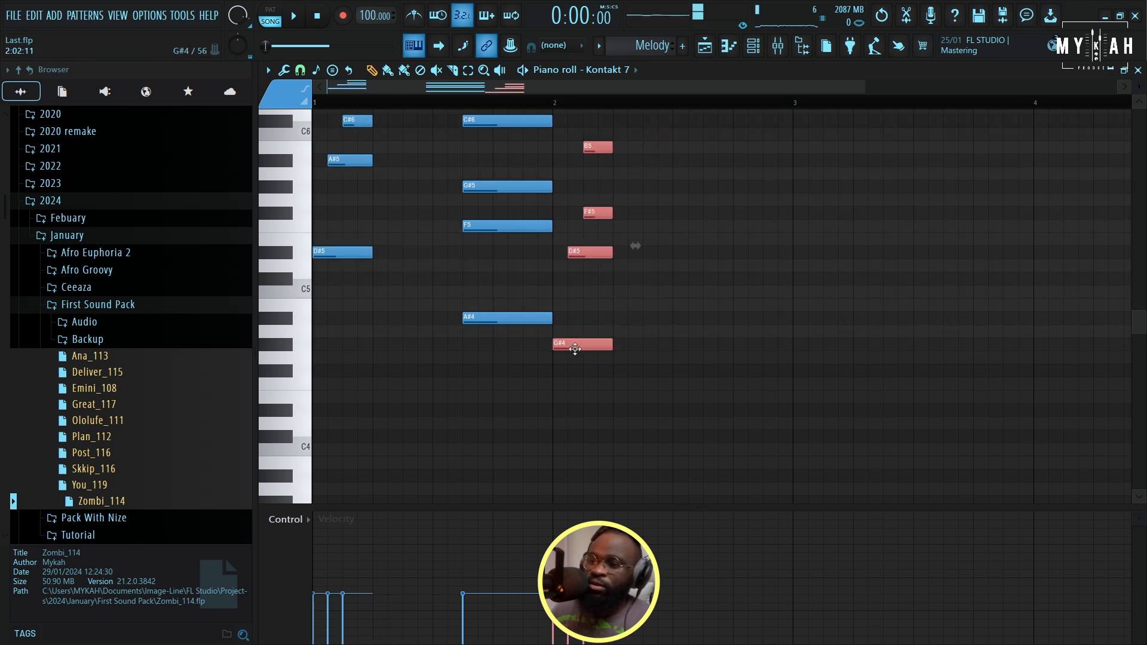
{"action": "key", "text": "space"}
{"action": "scroll", "coordinate": [495, 104], "scroll_direction": "down", "scroll_amount": 2}
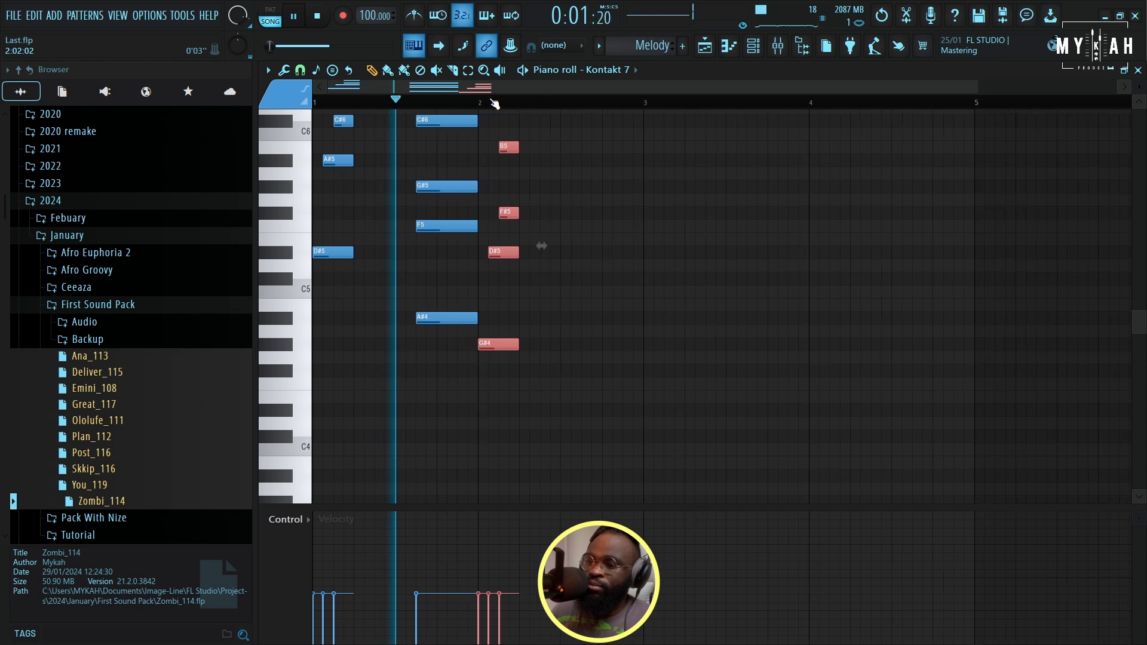
- Copy the second chord of bar 1 to the same position in bar 2 at the same pitch and play the progression
{"action": "key", "text": "space"}
{"action": "left_click_drag", "start_coordinate": [409, 347], "coordinate": [419, 84]}
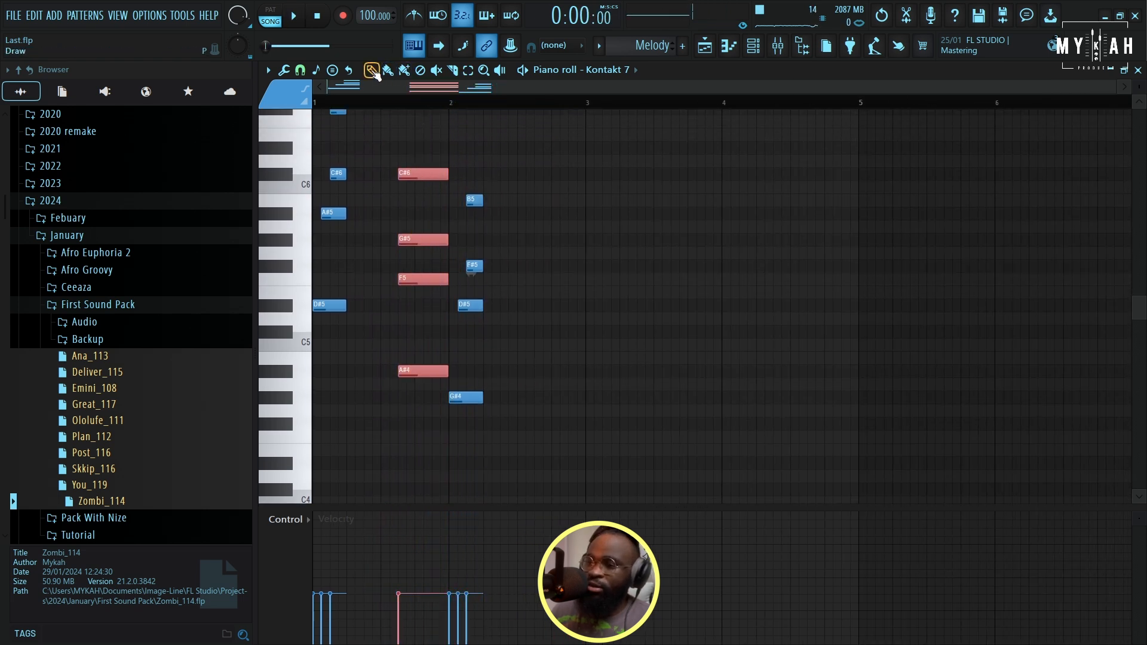
{"action": "left_click_drag", "start_coordinate": [421, 173], "coordinate": [559, 182]}
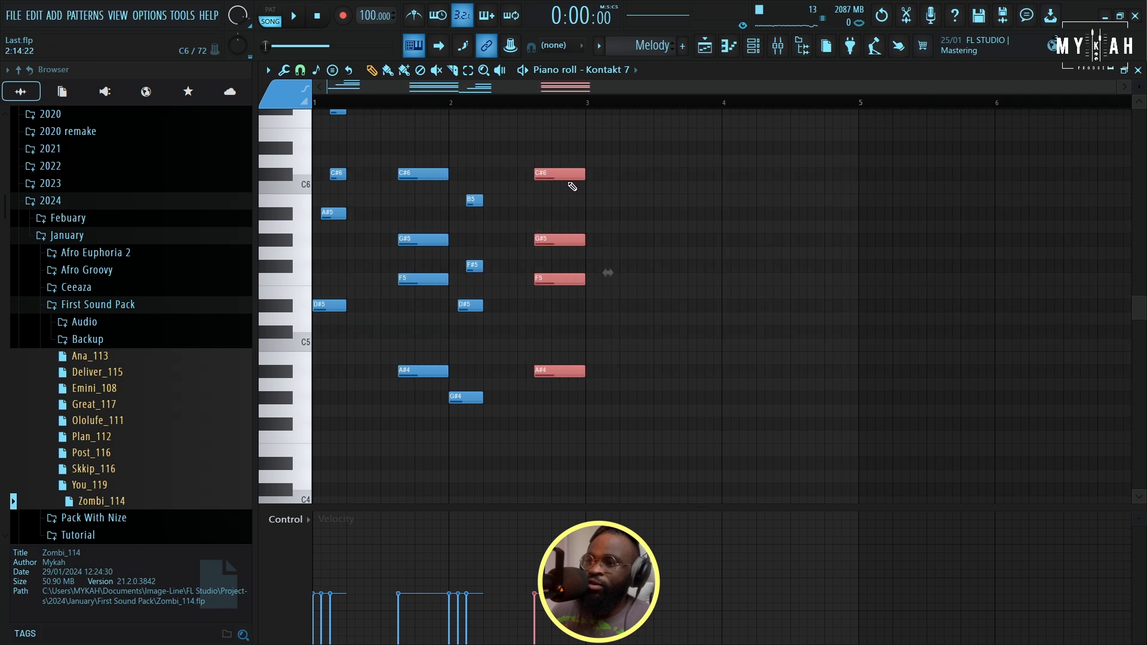
{"action": "key", "text": "space"}
{"action": "scroll", "coordinate": [574, 197], "scroll_direction": "down", "scroll_amount": 5}
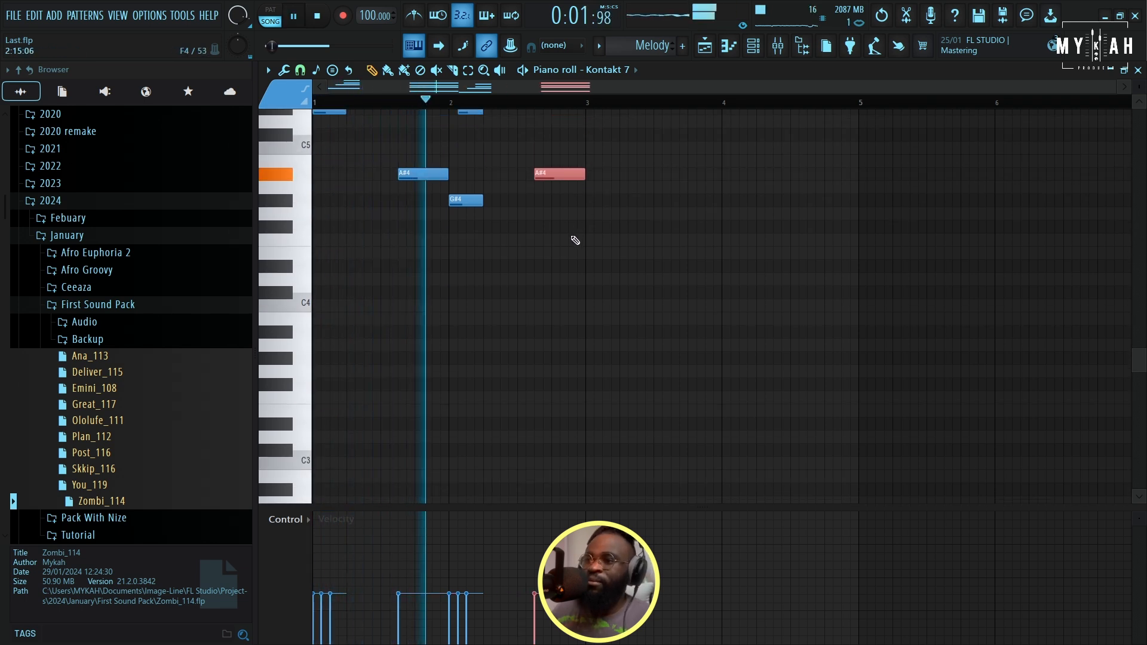
{"action": "scroll", "coordinate": [577, 242], "scroll_direction": "up", "scroll_amount": 5}
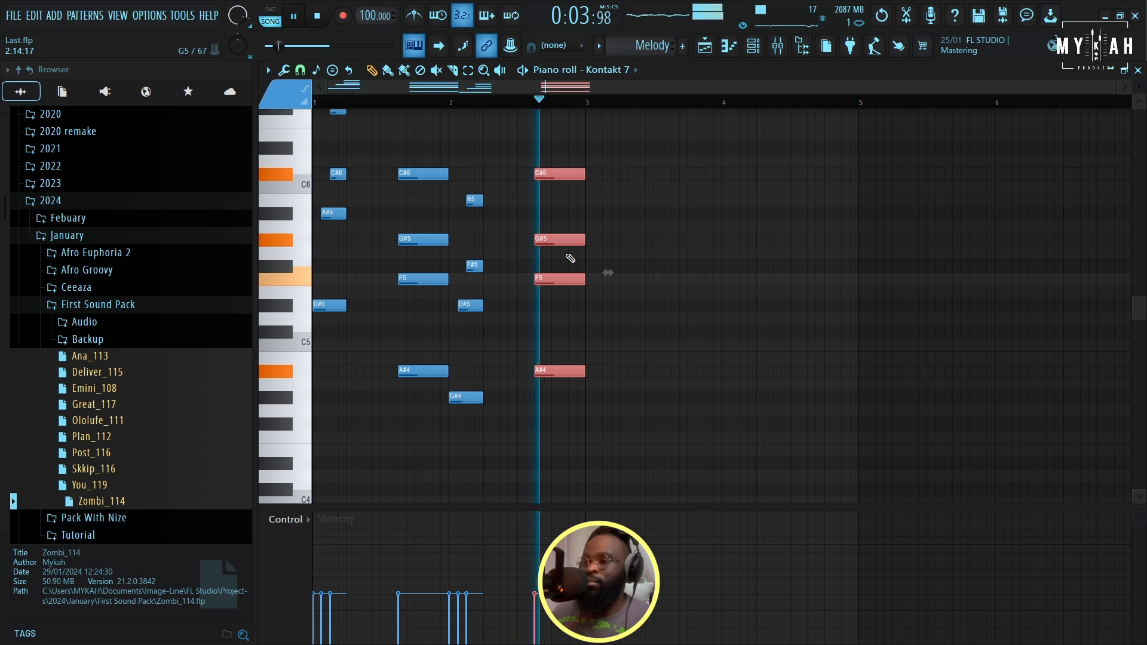
- Transpose all the melody notes up three semitones so the first note starts on F#5, and play the progression
{"action": "key", "text": "space"}
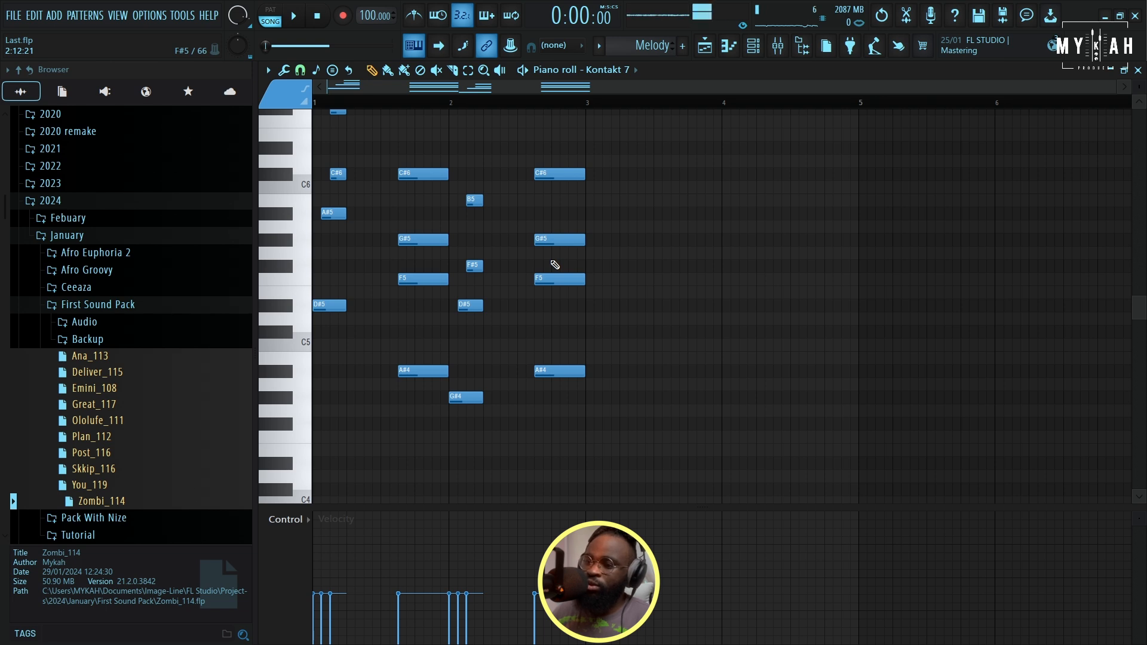
{"action": "key", "text": "Up"}
{"action": "scroll", "coordinate": [556, 265], "scroll_direction": "up", "scroll_amount": 1}
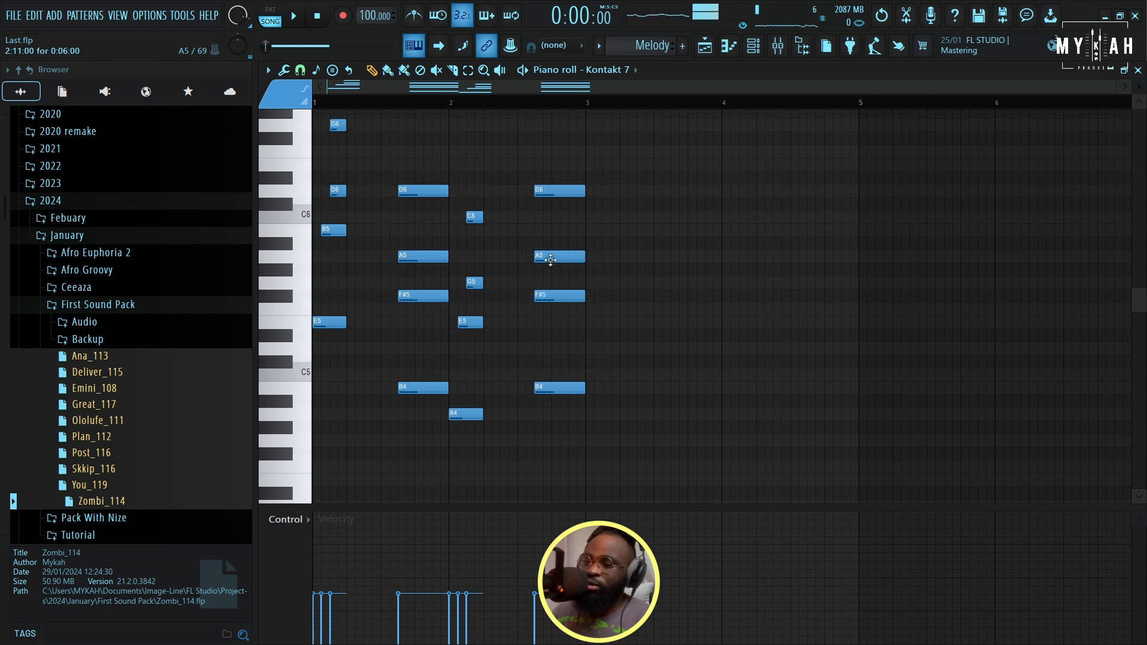
{"action": "key", "text": "Up"}
{"action": "key", "text": "Up"}
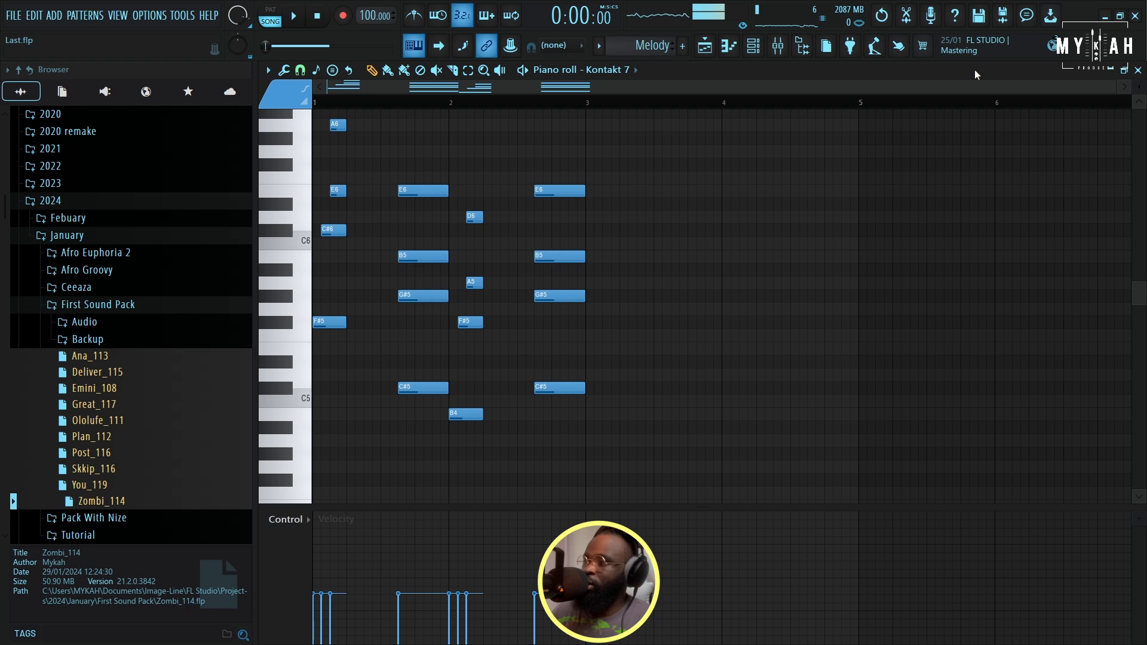
{"action": "key", "text": "space"}
{"action": "scroll", "coordinate": [548, 200], "scroll_direction": "down", "scroll_amount": 3}
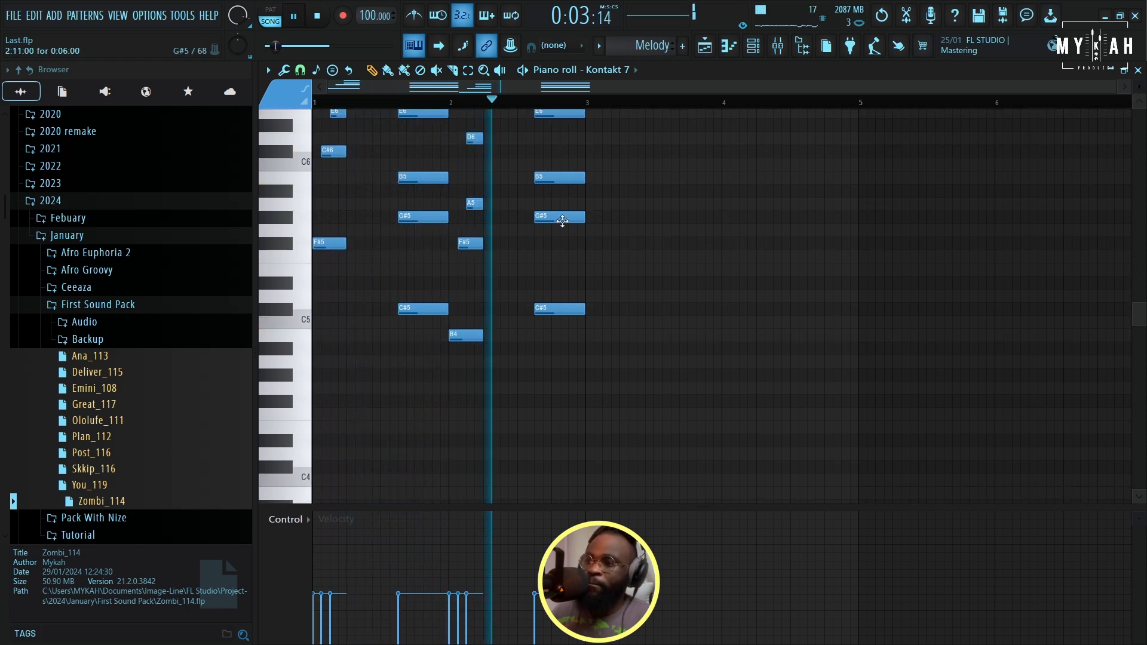
{"action": "scroll", "coordinate": [562, 222], "scroll_direction": "up", "scroll_amount": 2}
- Repeat the two-bar Melody clip along track 13 to fill bars 1 to 8 of the playlist
{"action": "left_click", "coordinate": [705, 48]}
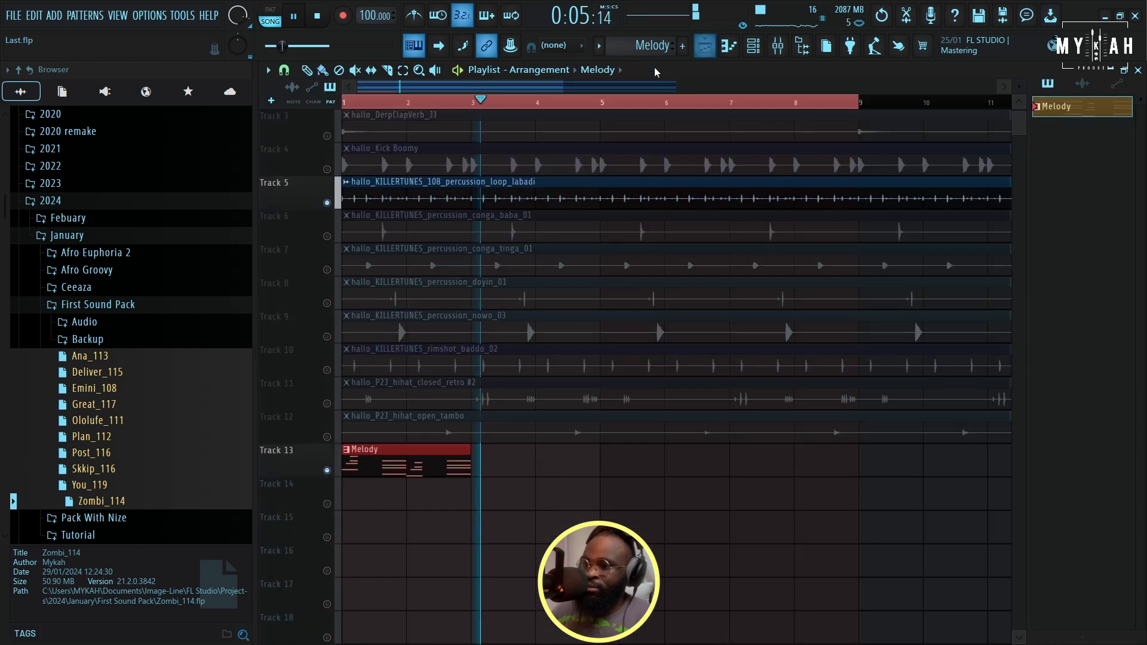
{"action": "key", "text": "space"}
{"action": "key", "text": "space"}
{"action": "key", "text": "F7"}
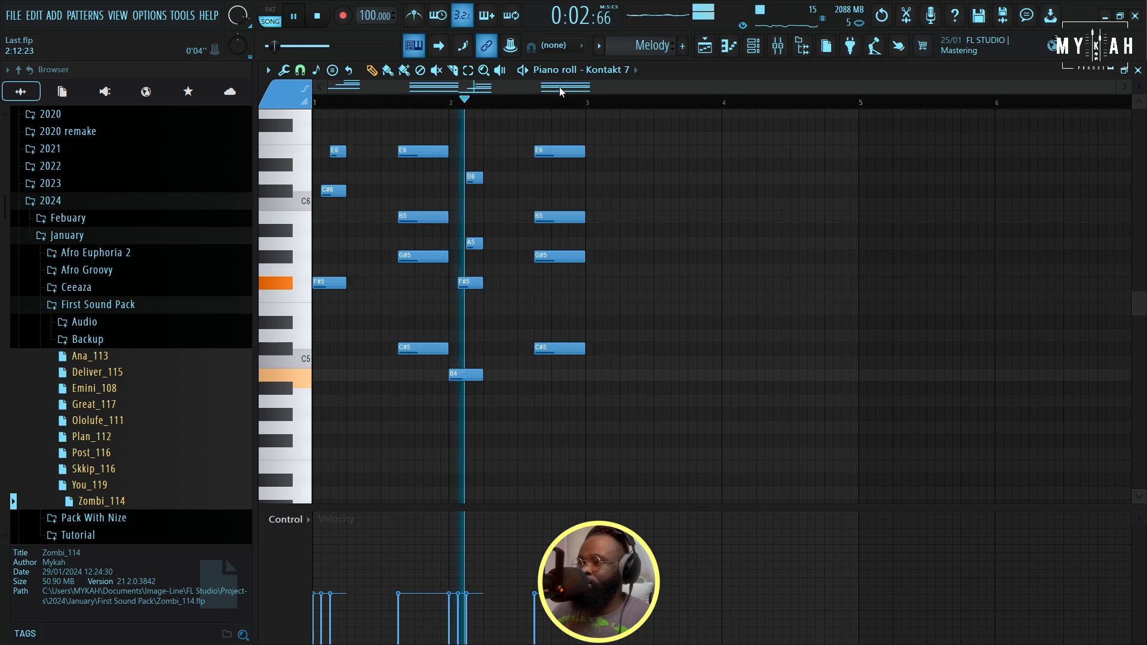
{"action": "left_click", "coordinate": [721, 52]}
{"action": "key", "text": "space"}
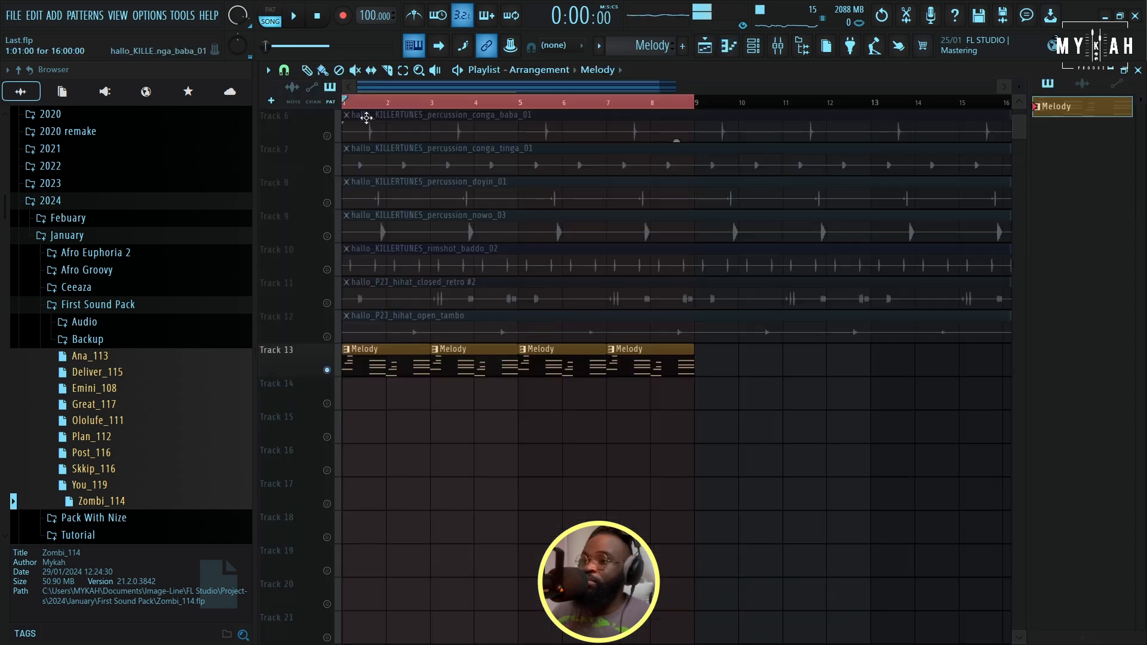
{"action": "scroll", "coordinate": [659, 86], "scroll_direction": "up", "scroll_amount": 2}
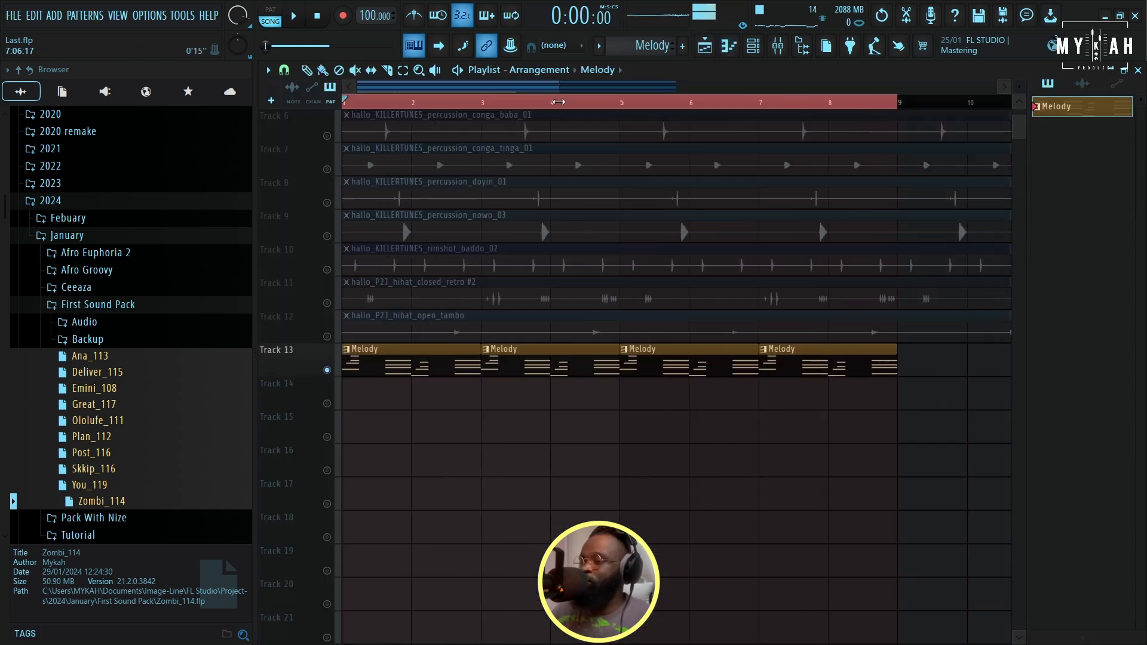
- Route the Kontakt 7 guitar channel to mixer track 2
{"action": "left_click", "coordinate": [776, 53]}
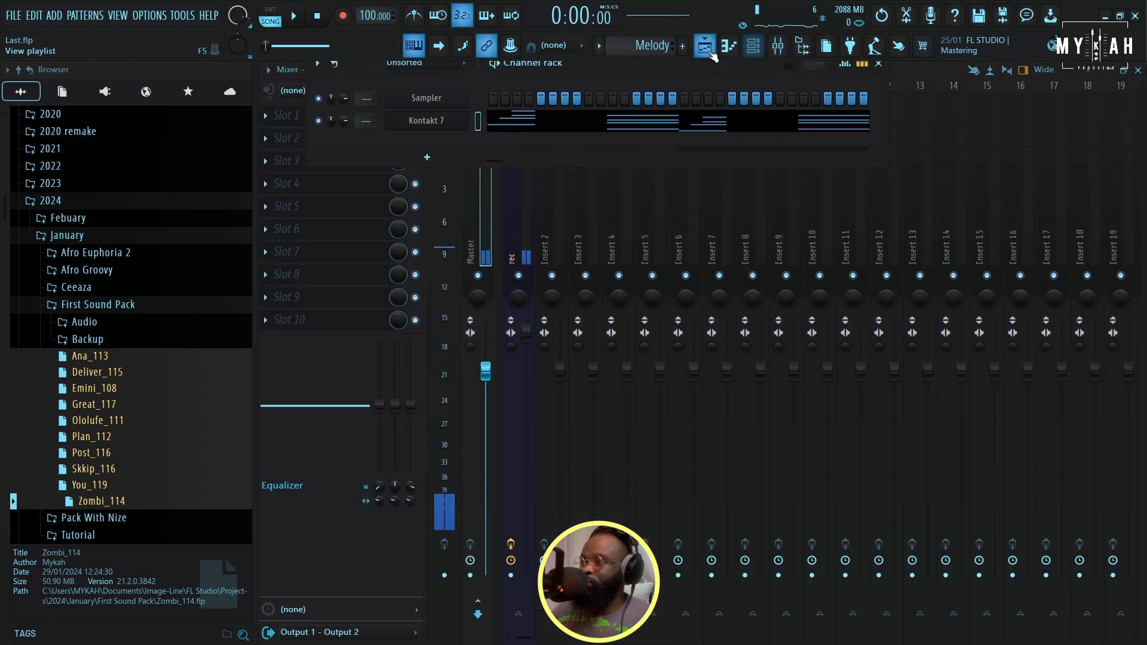
{"action": "left_click", "coordinate": [712, 54]}
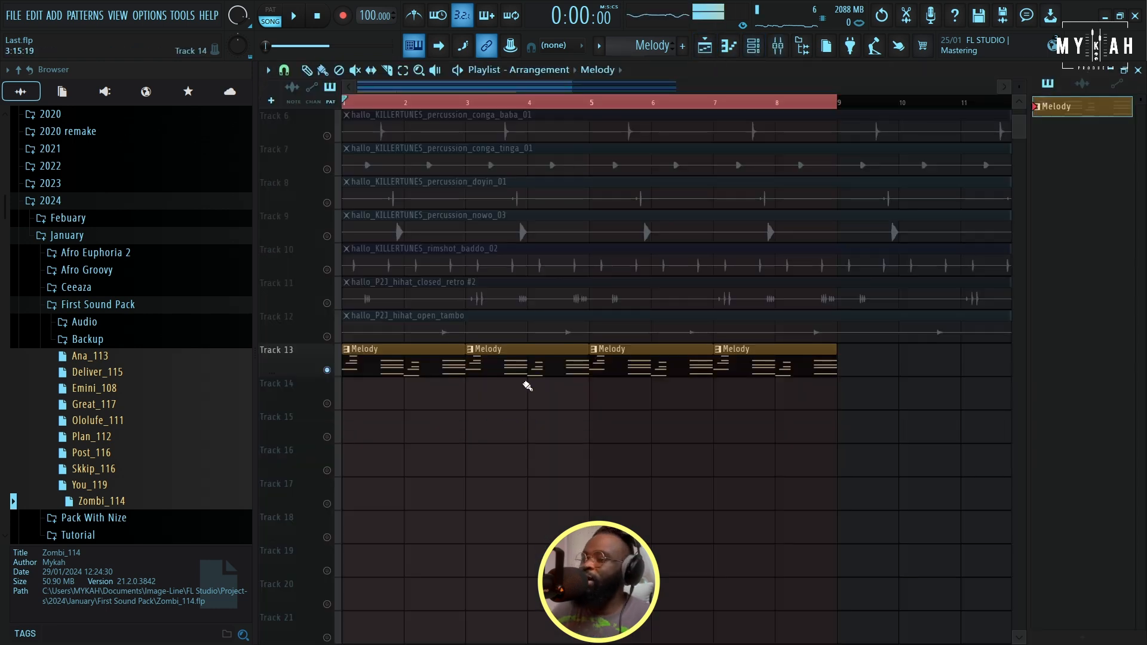
{"action": "left_click", "coordinate": [754, 47]}
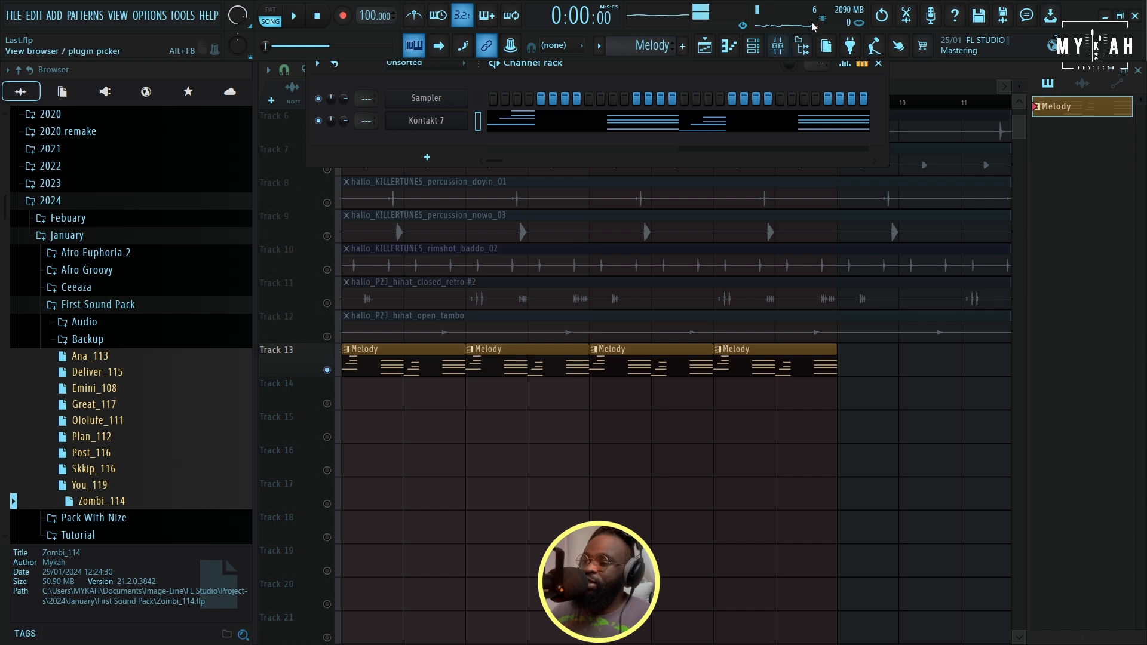
{"action": "left_click", "coordinate": [444, 127]}
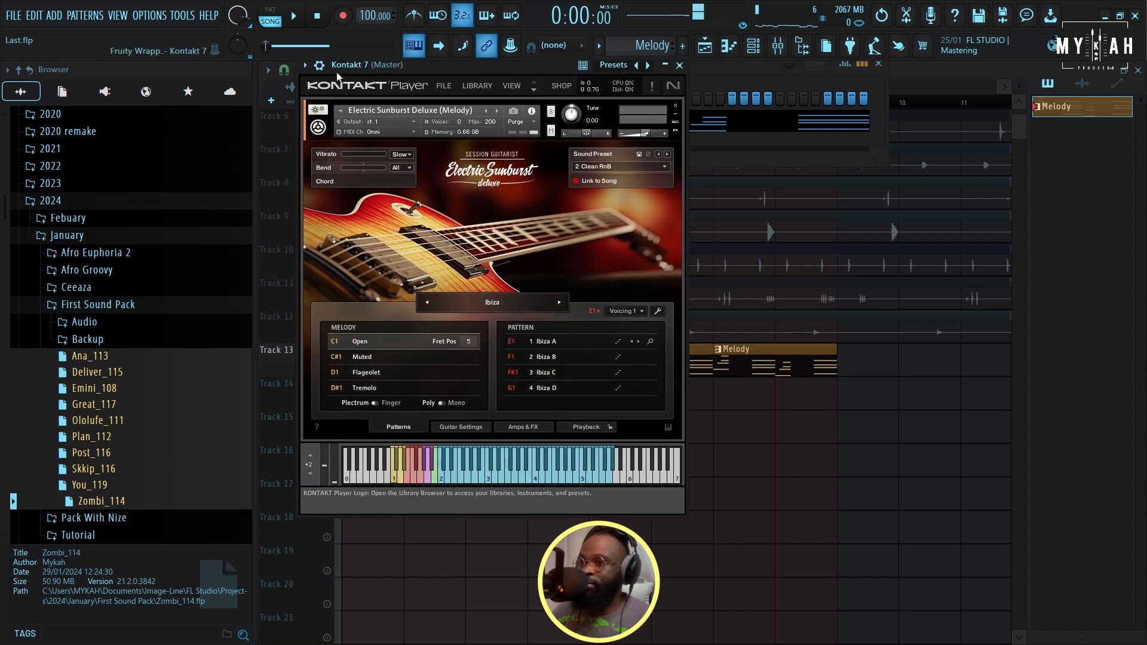
{"action": "key", "text": "F9"}
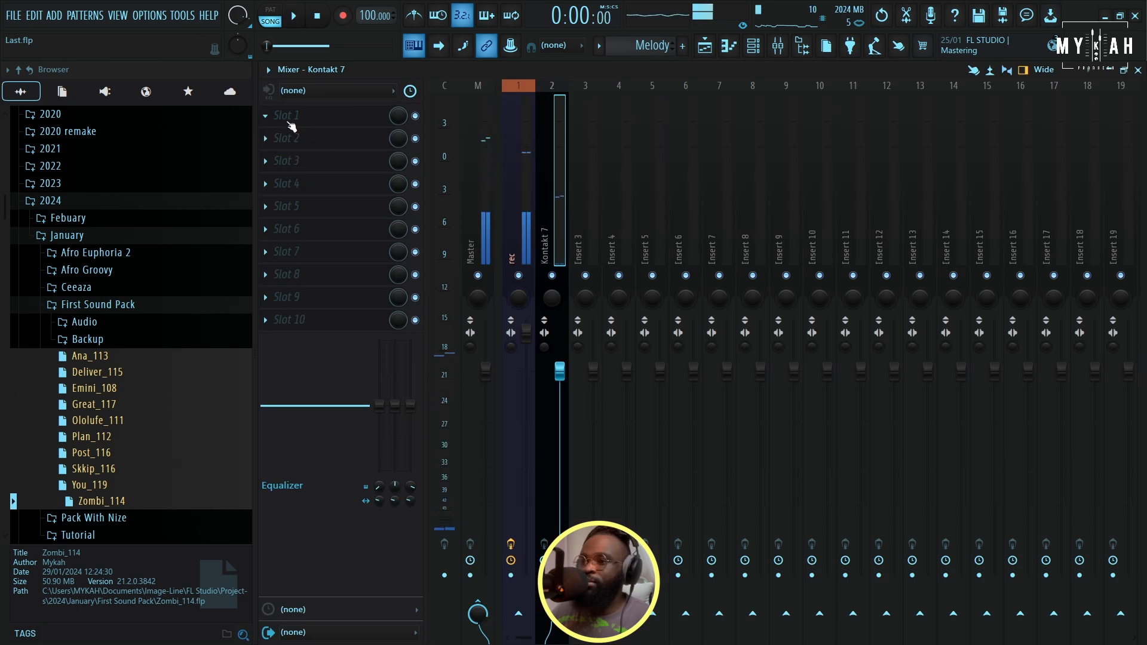
- Load WaveShell1-VST 13.3_x64 in slot 1 of the Kontakt 7 mixer track, choose StudioRack and add CLA Guitars to its first rack slot
{"action": "left_click", "coordinate": [290, 121]}
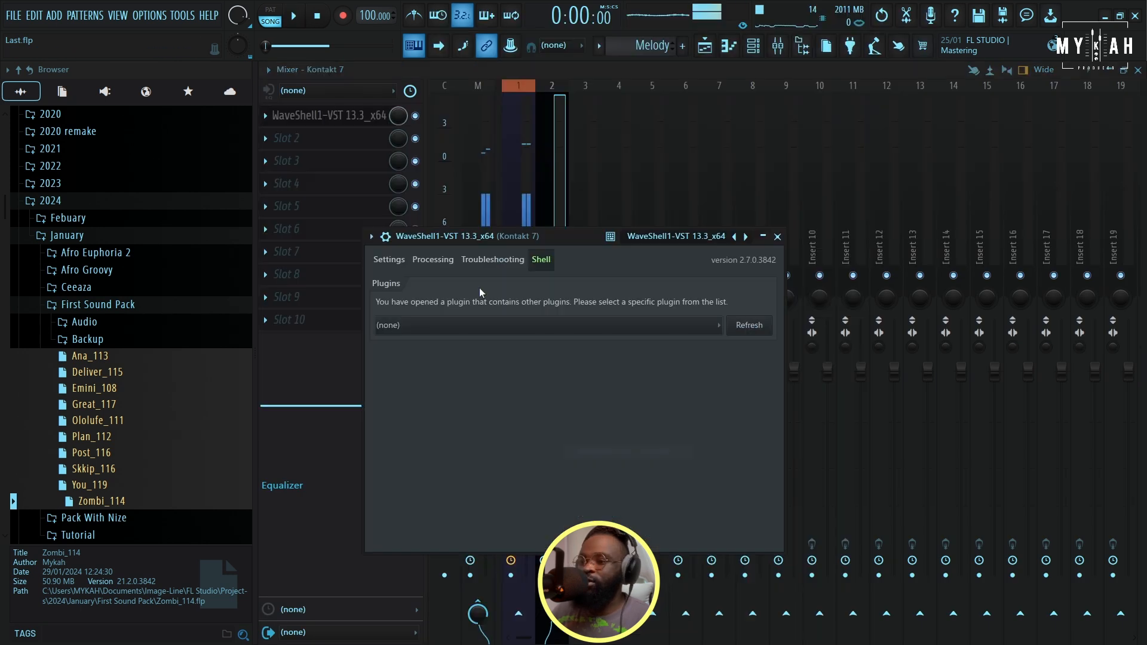
{"action": "left_click", "coordinate": [644, 449]}
{"action": "left_click", "coordinate": [484, 325]}
{"action": "left_click", "coordinate": [444, 367]}
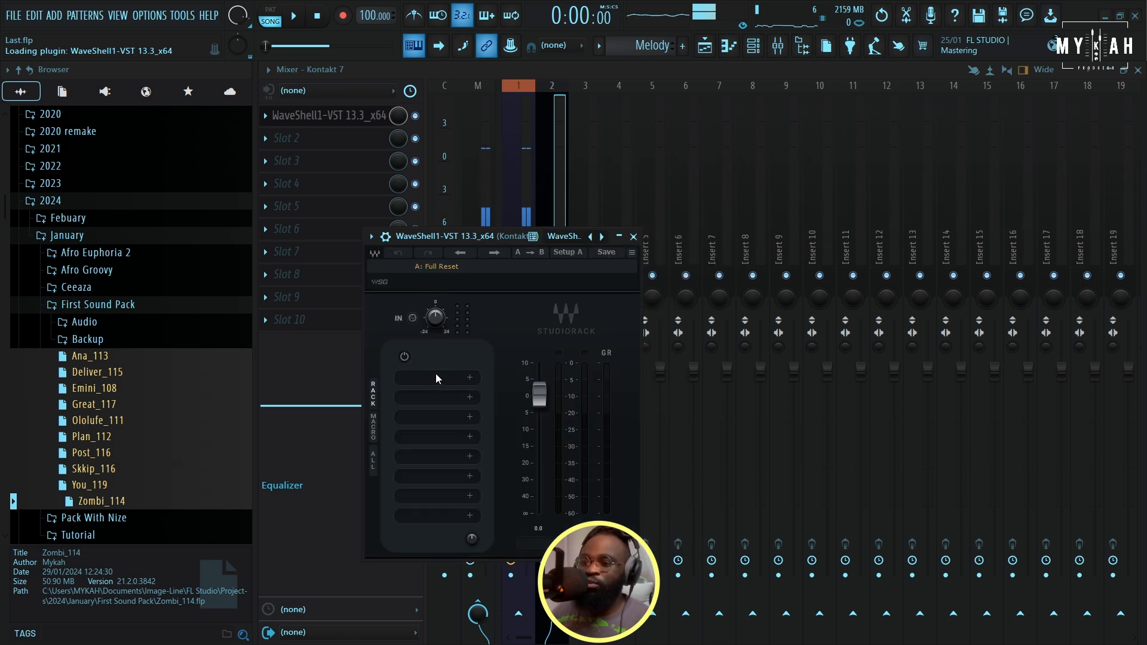
{"action": "left_click", "coordinate": [437, 375]}
{"action": "type", "text": "cl"}
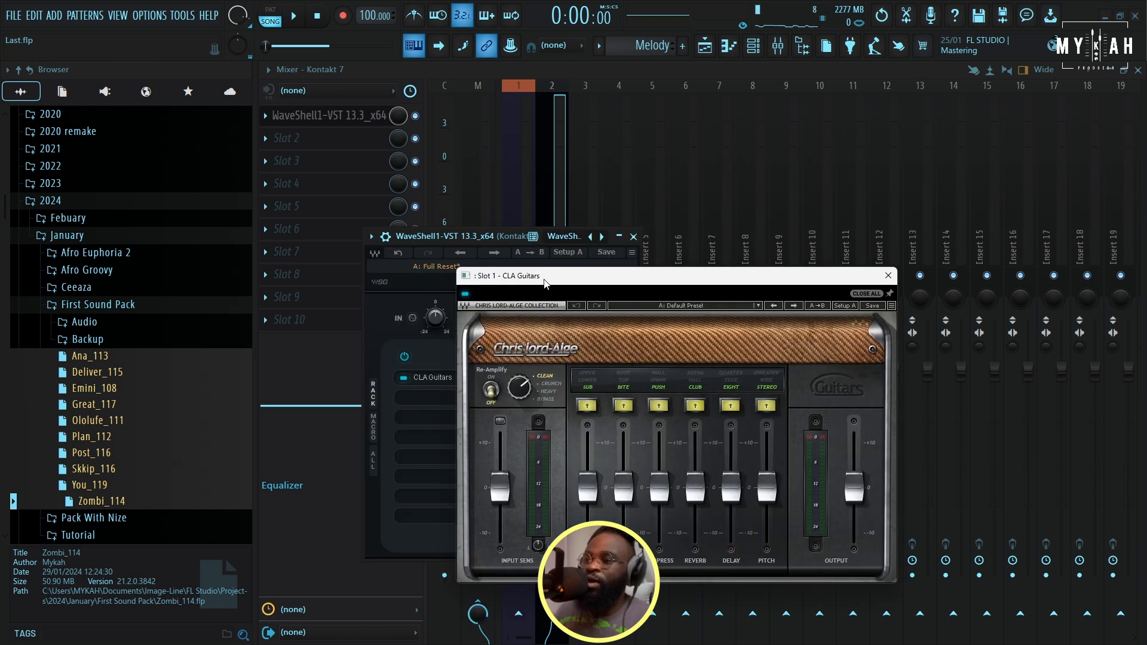
- Apply the Electric - Power Chorus preset to CLA Guitars, play the melody and close the plugin windows
{"action": "left_click_drag", "start_coordinate": [544, 284], "coordinate": [437, 202]}
{"action": "left_click", "coordinate": [530, 224]}
{"action": "mouse_move", "coordinate": [604, 369]}
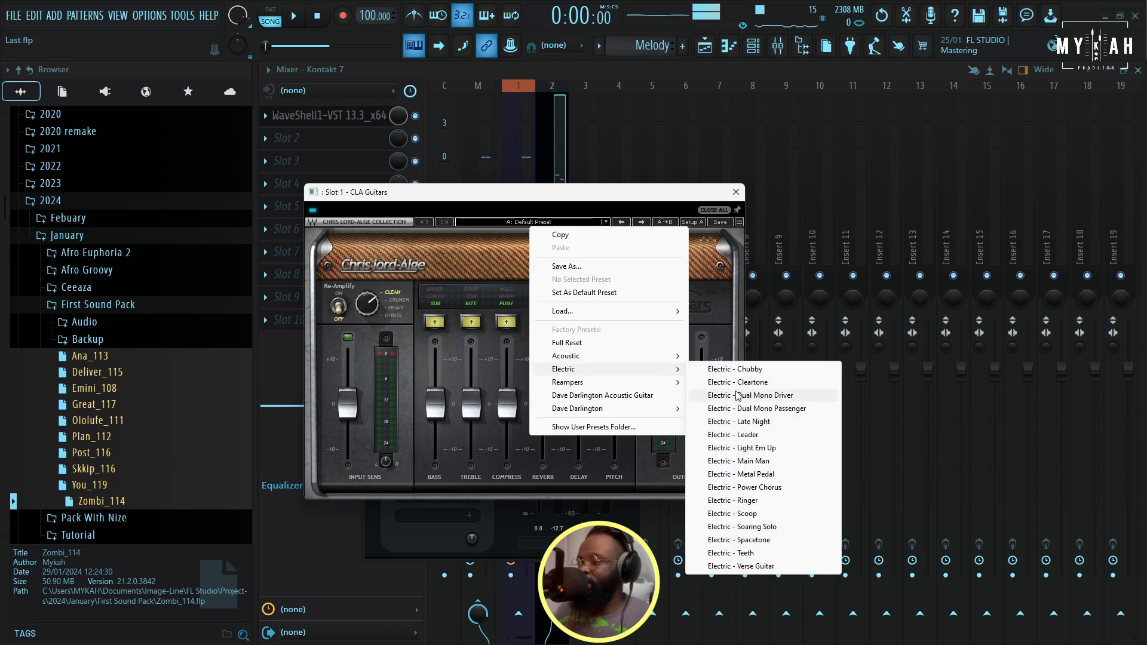
{"action": "left_click", "coordinate": [775, 488]}
{"action": "left_click_drag", "start_coordinate": [537, 198], "coordinate": [588, 207]}
{"action": "key", "text": "space"}
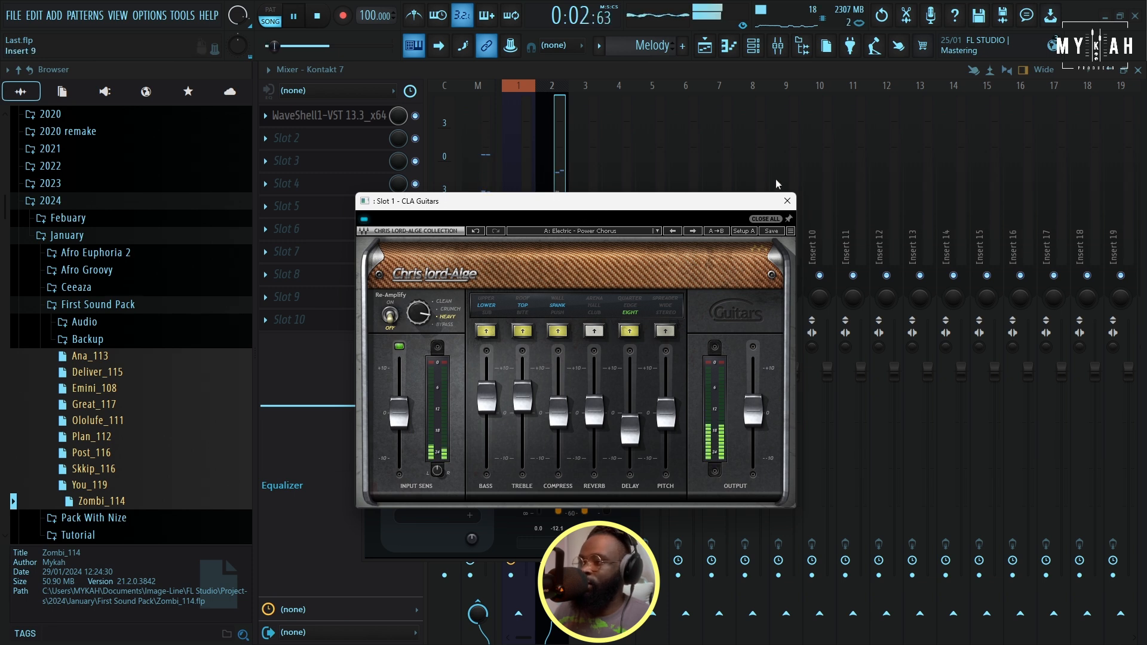
{"action": "left_click", "coordinate": [787, 202]}
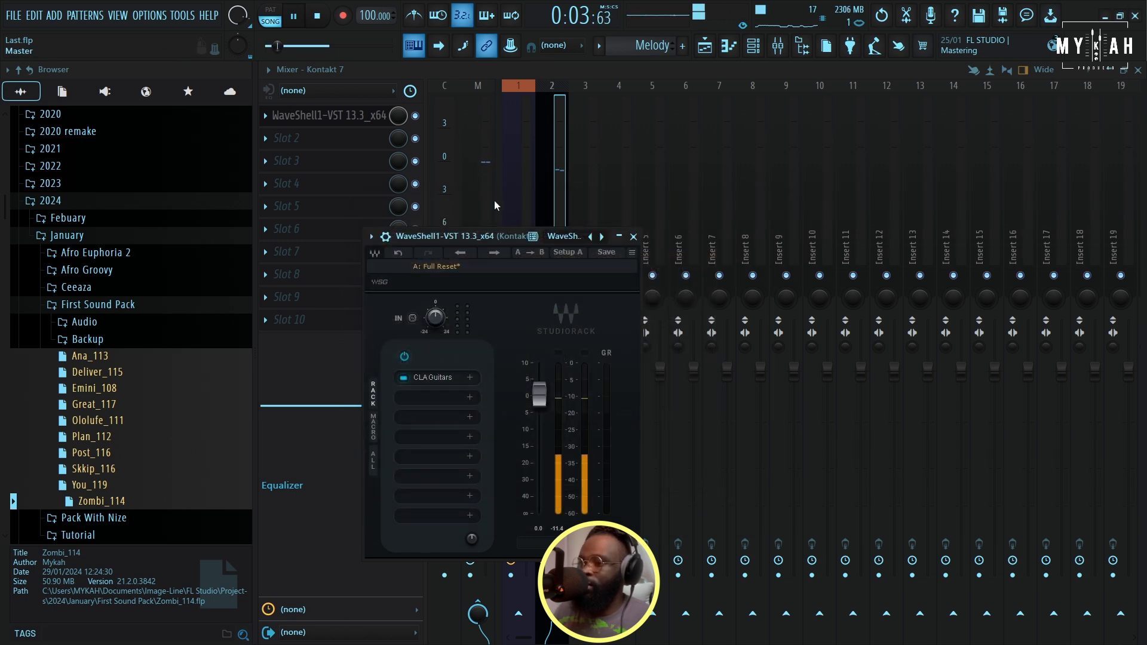
{"action": "left_click", "coordinate": [634, 237]}
- Lower the Kontakt 7 channel volume to 60% and play the melody
{"action": "key", "text": "space"}
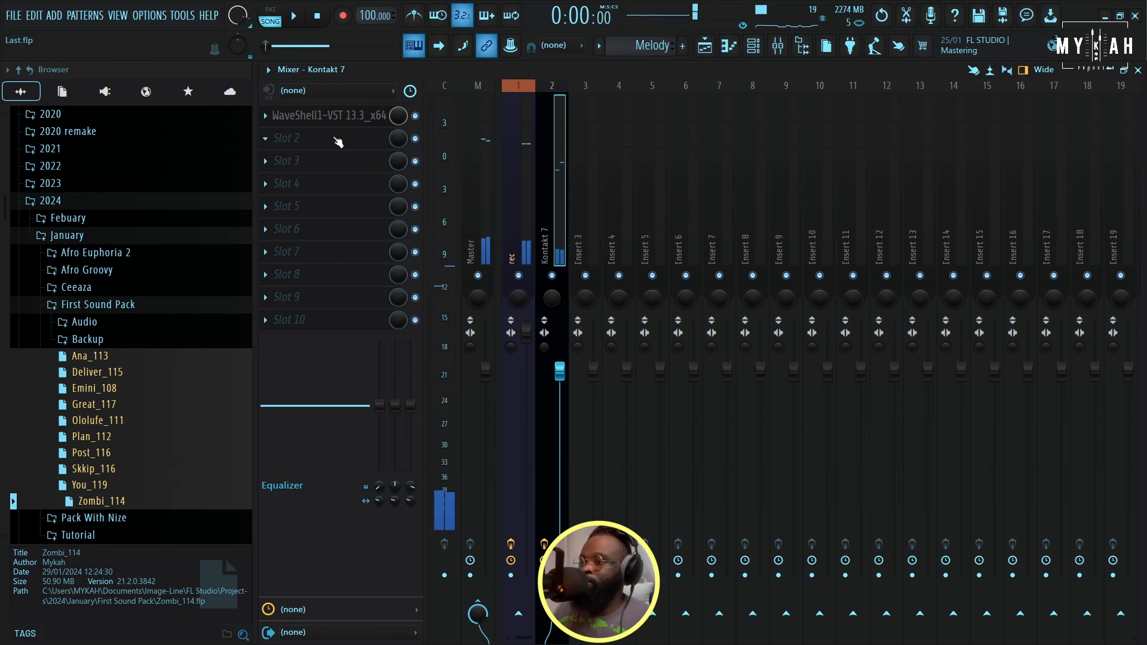
{"action": "left_click", "coordinate": [753, 52]}
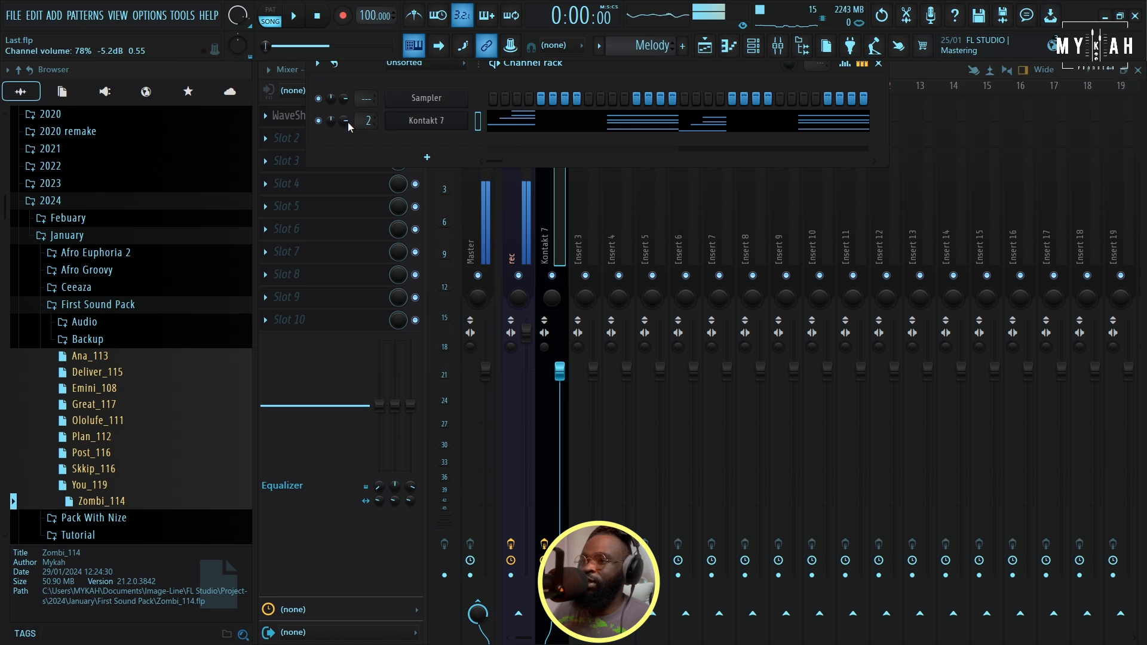
{"action": "key", "text": "space"}
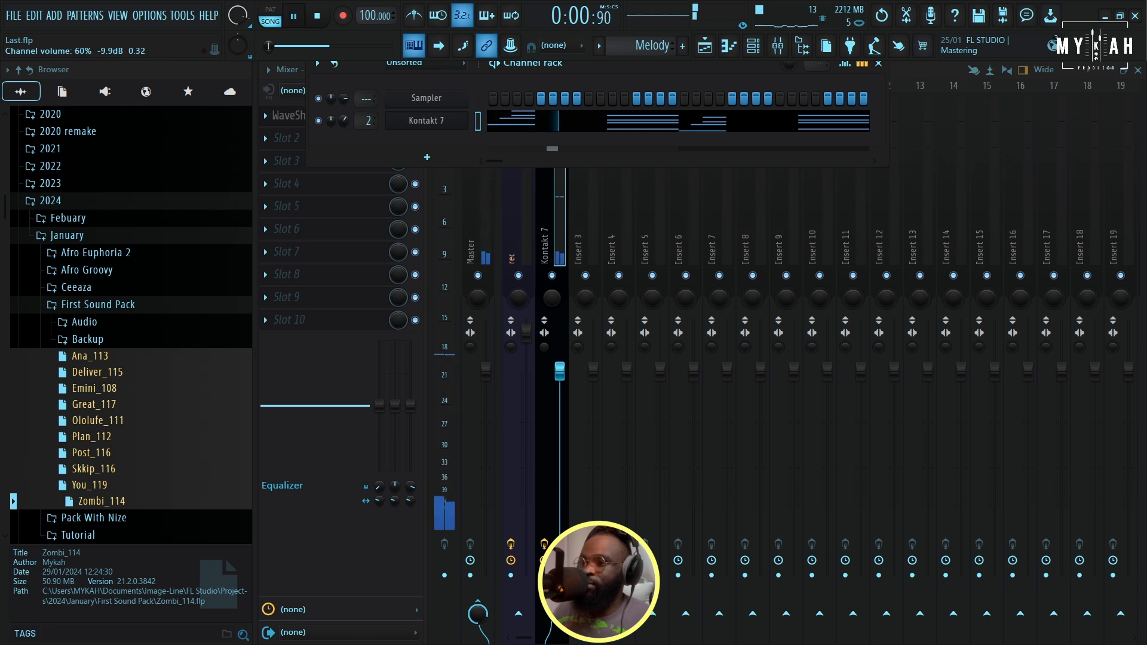
- Load RC-20 Retro Color in slot 2 with the Vinyl 3 preset and lower its Noise amount to 5%
{"action": "left_click", "coordinate": [287, 139]}
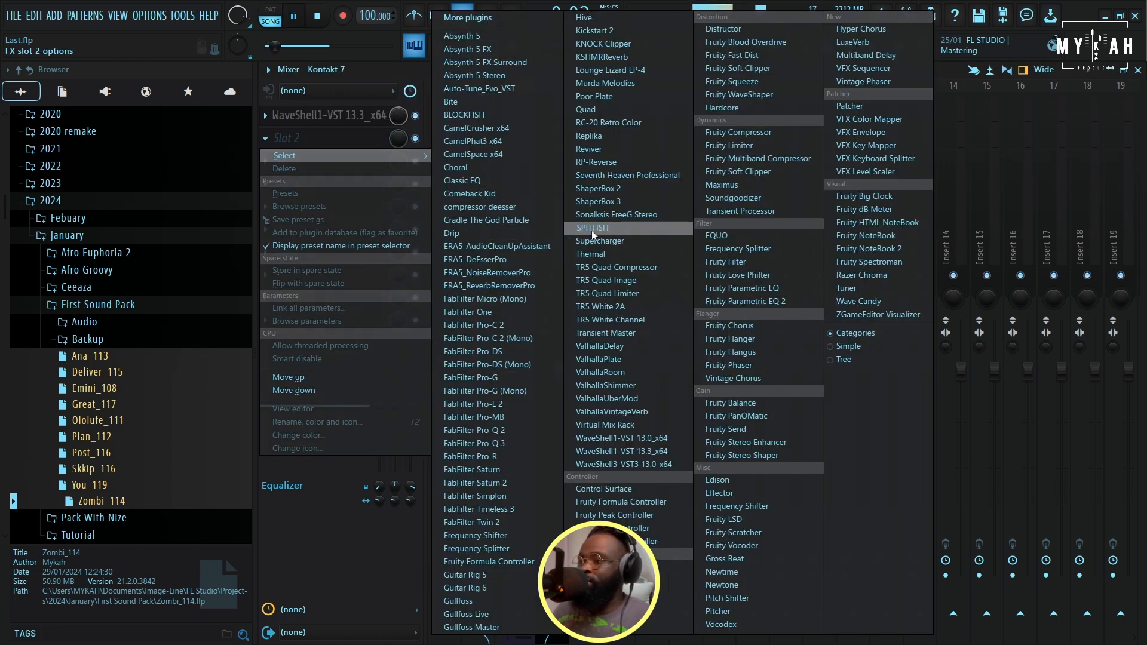
{"action": "left_click", "coordinate": [597, 125]}
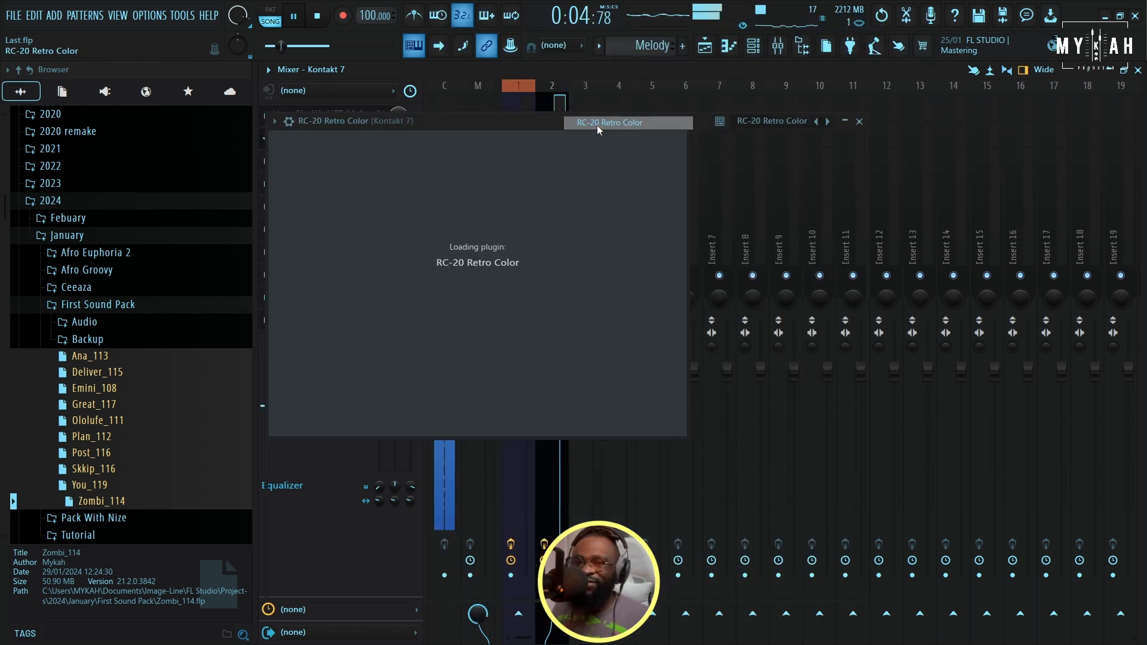
{"action": "left_click", "coordinate": [546, 160]}
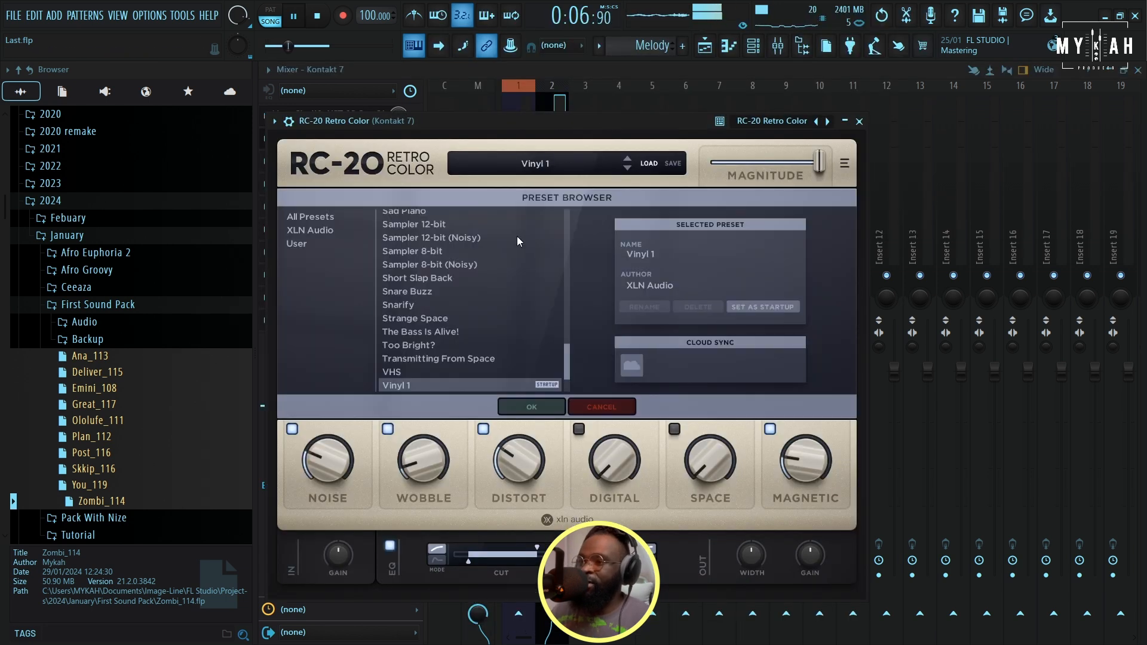
{"action": "left_click", "coordinate": [417, 357]}
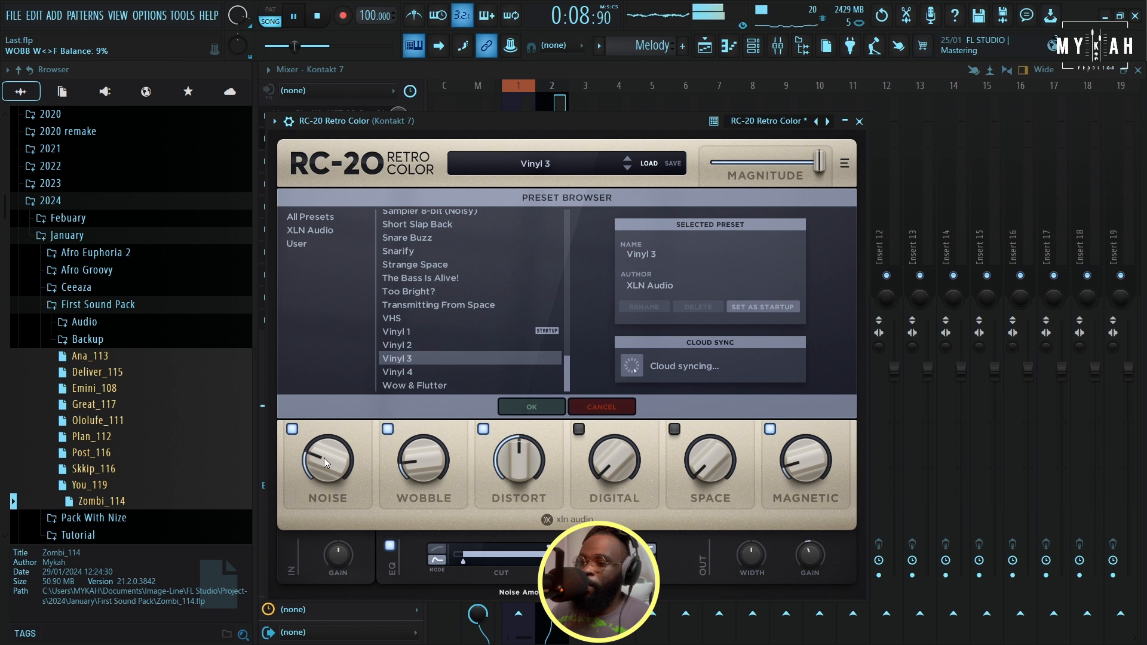
{"action": "scroll", "coordinate": [323, 505], "scroll_direction": "down", "scroll_amount": 3}
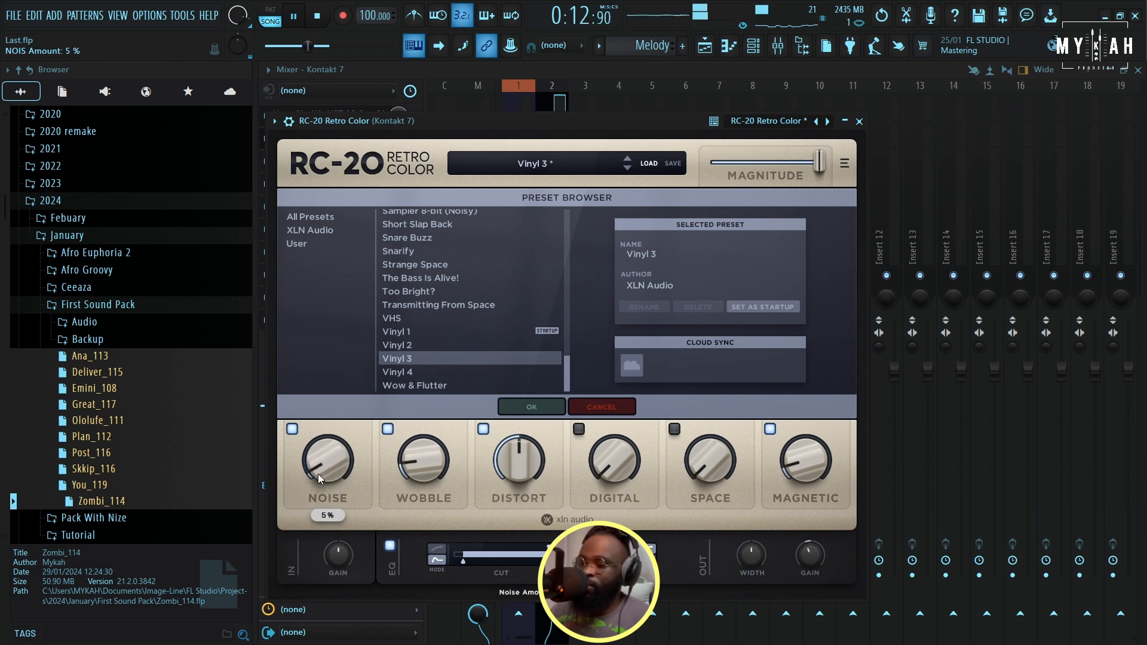
- Add a Lounge Lizard EP-4 electric piano channel to the channel rack
{"action": "left_click", "coordinate": [705, 47]}
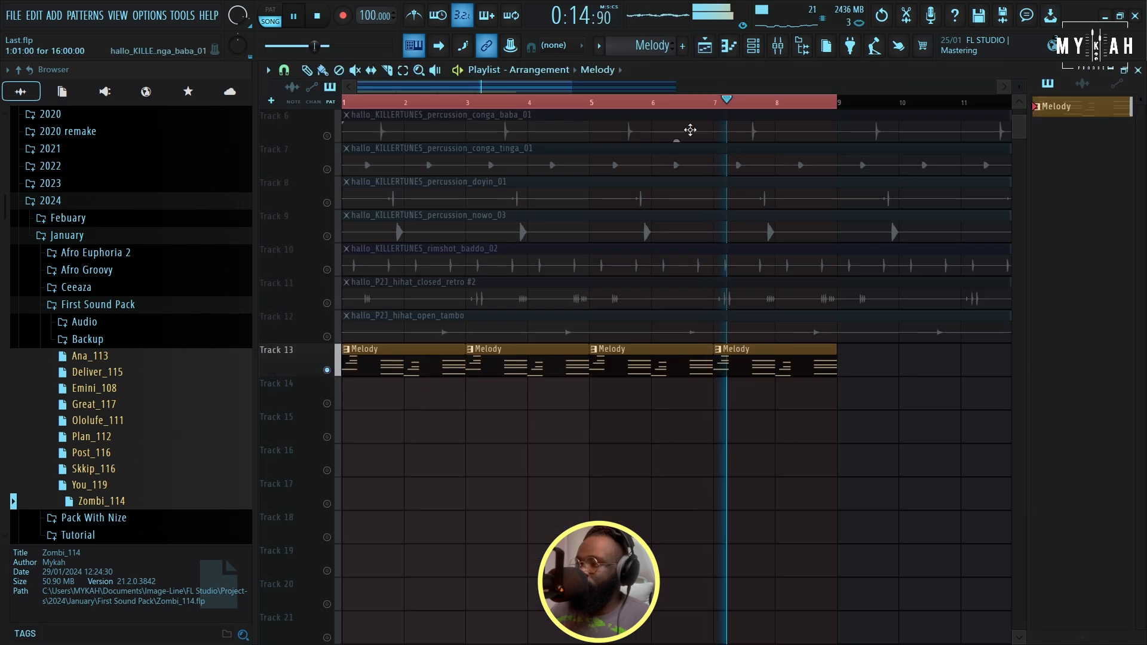
{"action": "scroll", "coordinate": [615, 84], "scroll_direction": "up", "scroll_amount": 2}
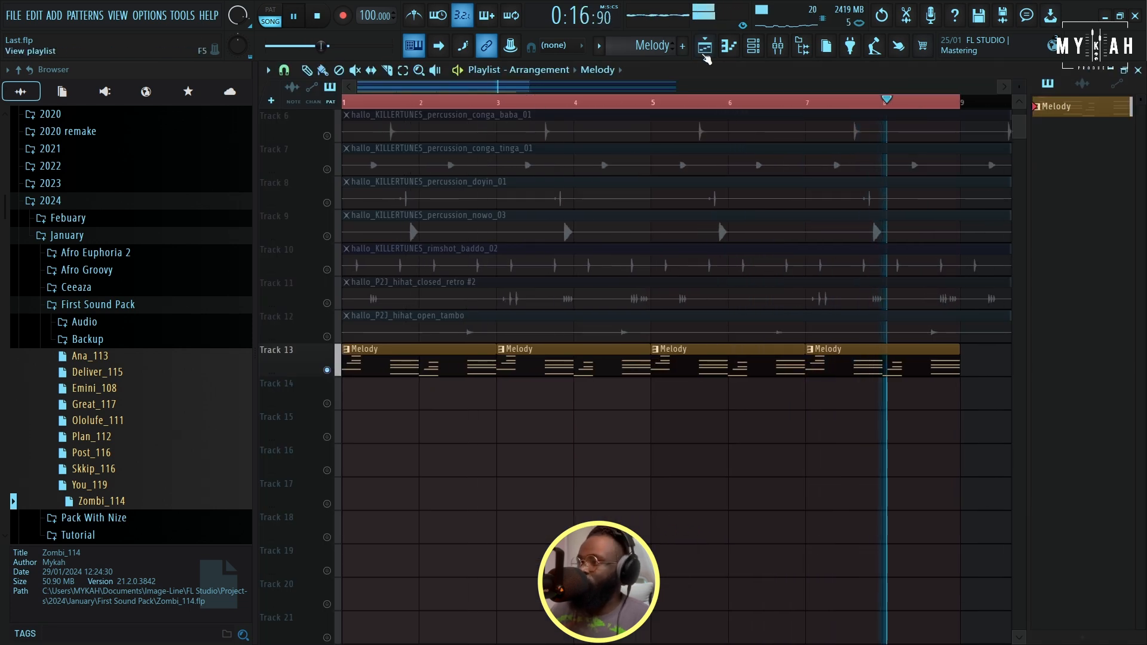
{"action": "left_click", "coordinate": [755, 46]}
{"action": "key", "text": "space"}
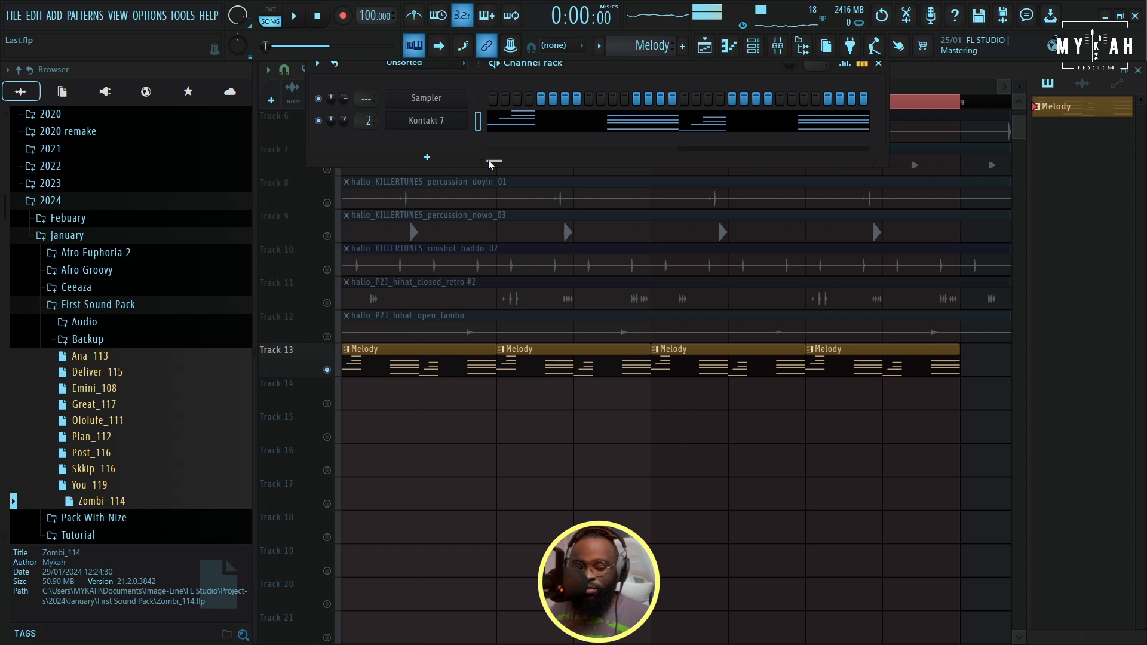
{"action": "left_click", "coordinate": [428, 156]}
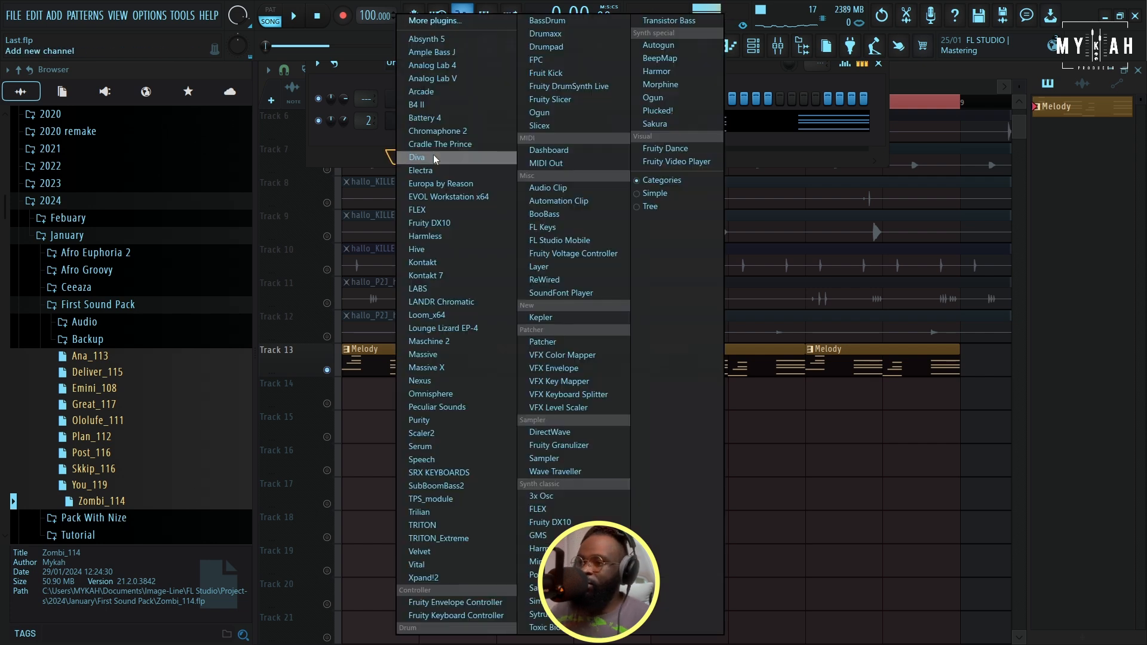
{"action": "left_click", "coordinate": [448, 328]}
{"action": "left_click", "coordinate": [463, 257]}
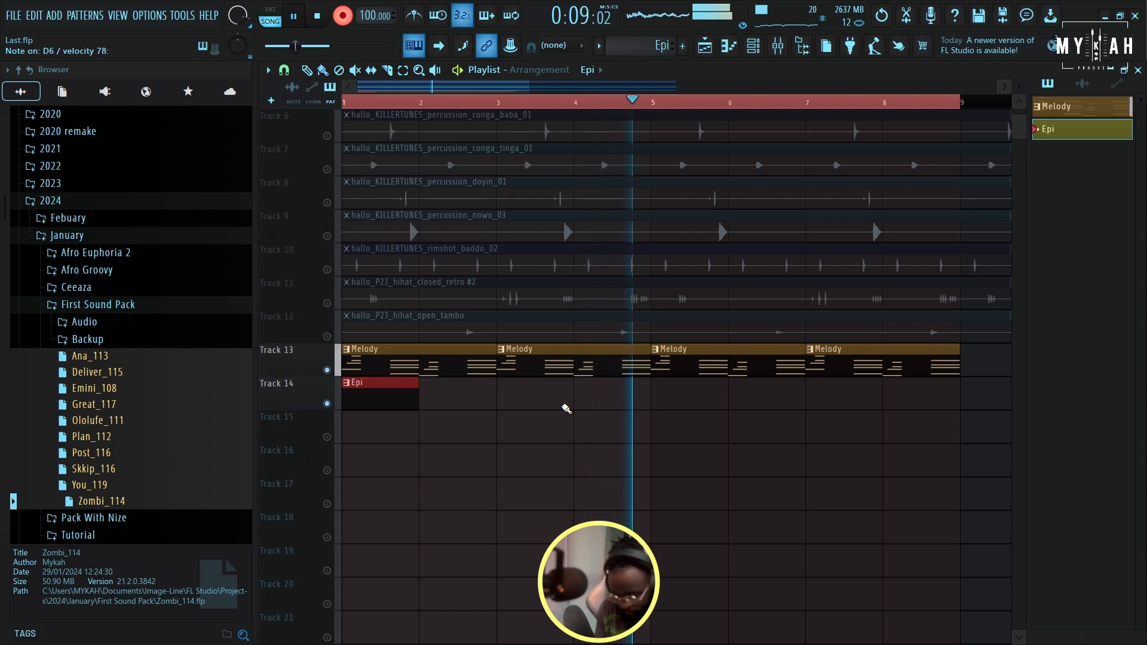
- Finish recording the Epi electric piano chords and apply level scaling with an 18% offset to their velocities
{"action": "key", "text": "space"}
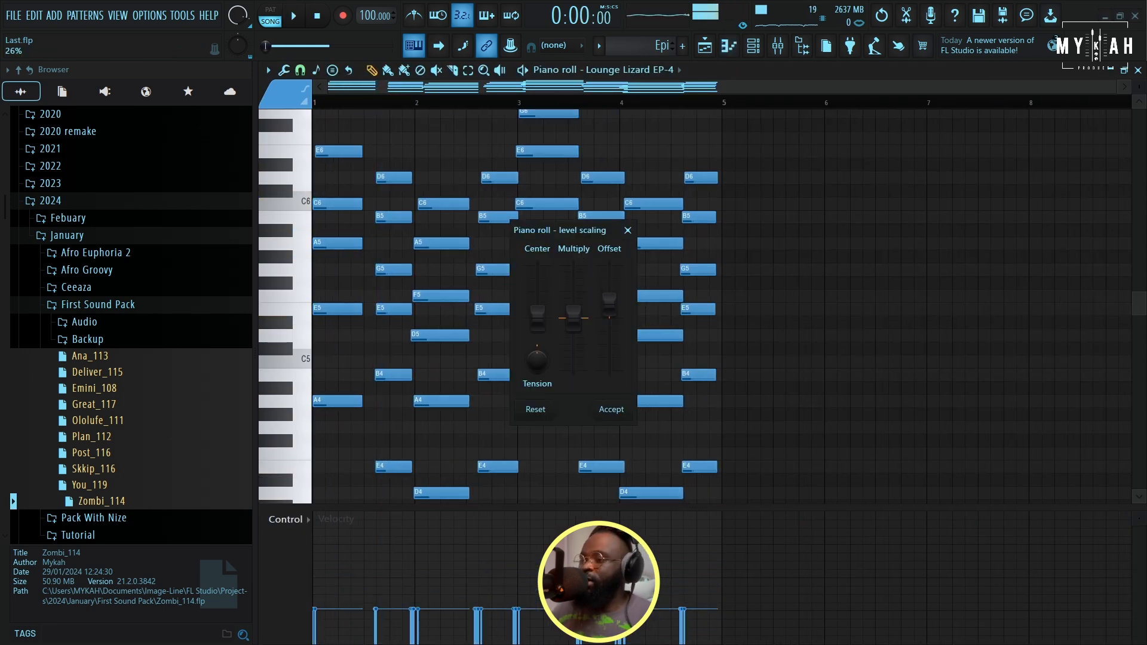
{"action": "left_click_drag", "start_coordinate": [609, 304], "coordinate": [610, 309]}
{"action": "key", "text": "space"}
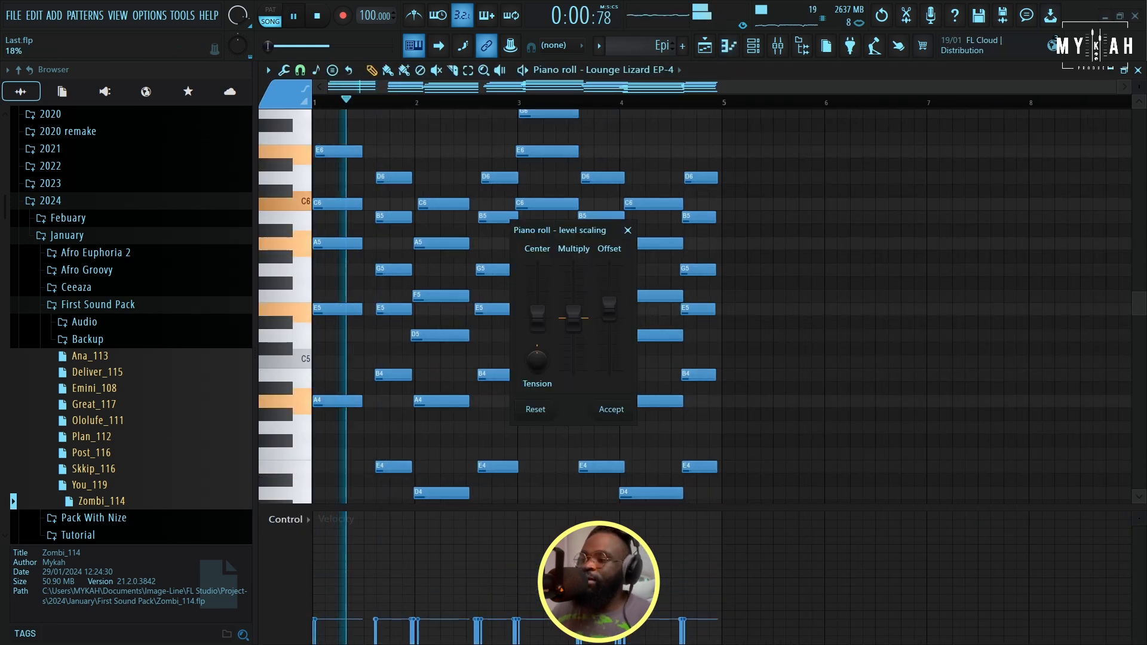
{"action": "left_click", "coordinate": [612, 409]}
{"action": "key", "text": "space"}
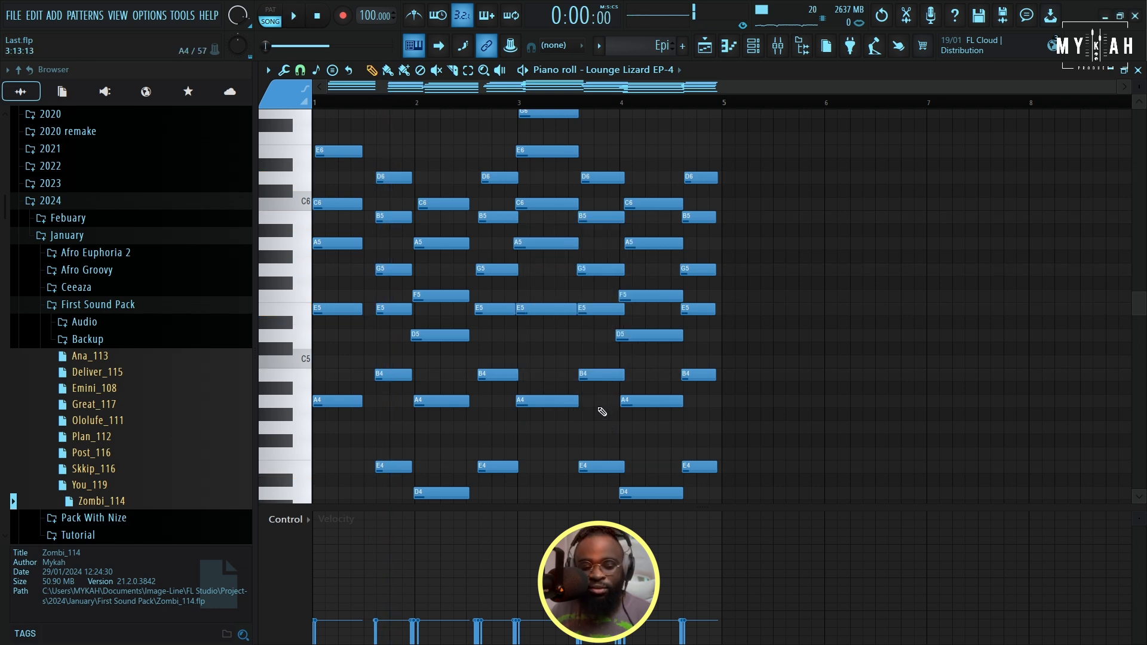
- Quantize the starts and lengths of the Epi electric piano chords to the grid and play them back
{"action": "key", "text": "ctrl+z"}
{"action": "key", "text": "space"}
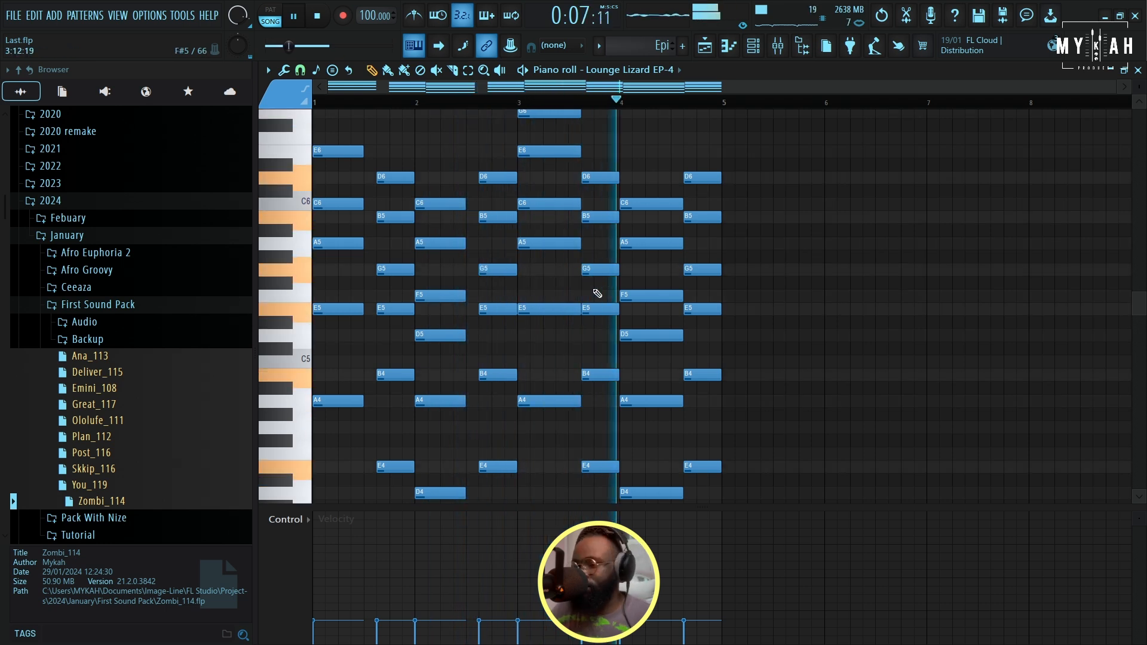
- Duplicate the Epi pattern clip on Track 14 across bars 5 to 8 and play the arrangement
{"action": "key", "text": "F5"}
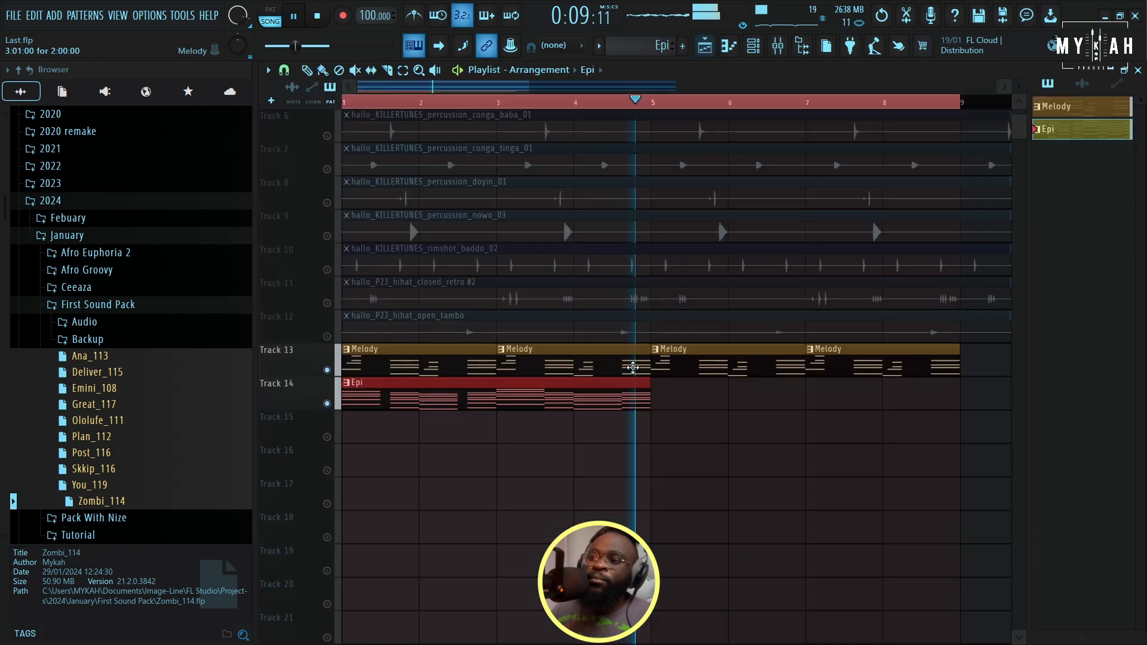
{"action": "key", "text": "ctrl+b"}
{"action": "key", "text": "space"}
{"action": "key", "text": "space"}
{"action": "scroll", "coordinate": [547, 106], "scroll_direction": "down", "scroll_amount": 1}
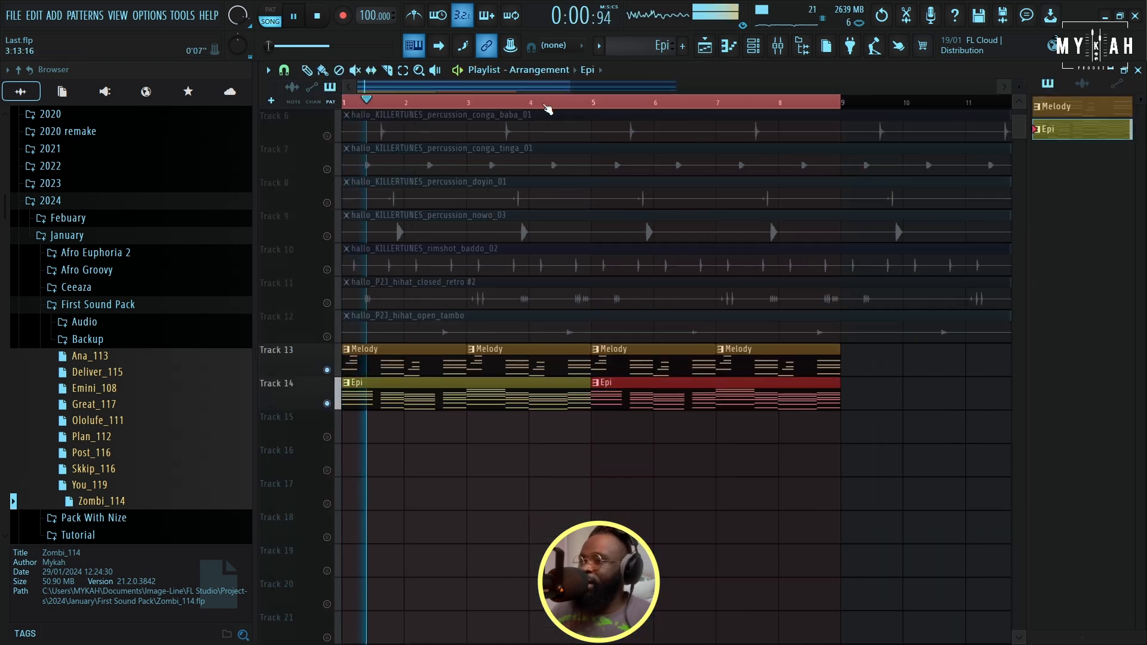
{"action": "scroll", "coordinate": [548, 109], "scroll_direction": "down", "scroll_amount": 1}
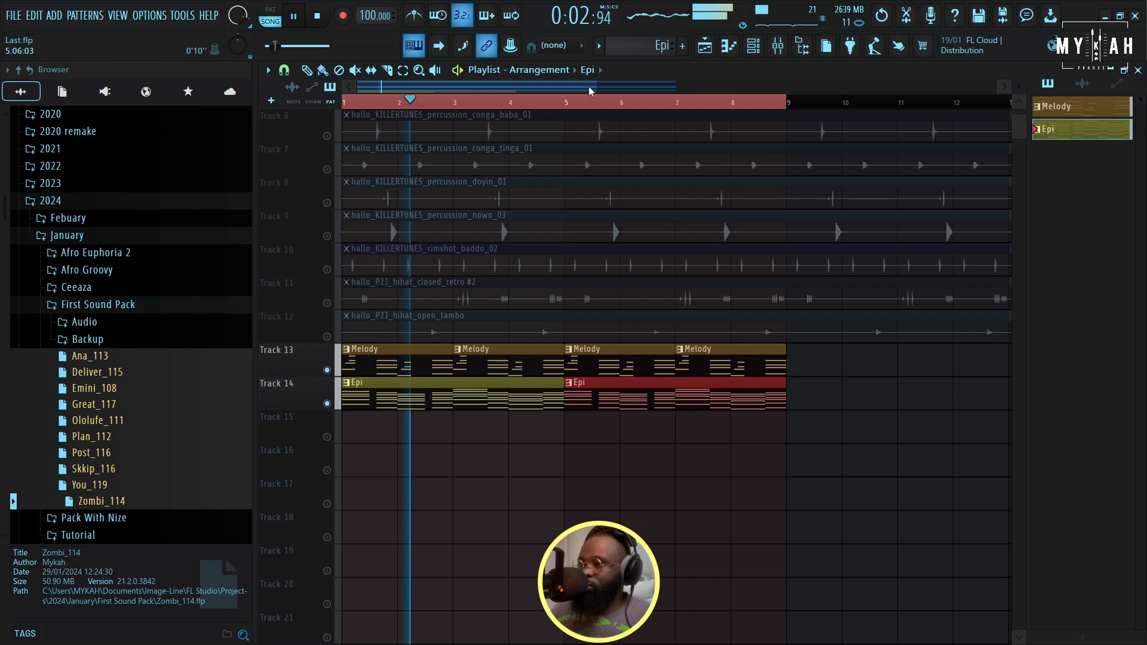
{"action": "scroll", "coordinate": [550, 112], "scroll_direction": "up", "scroll_amount": 2}
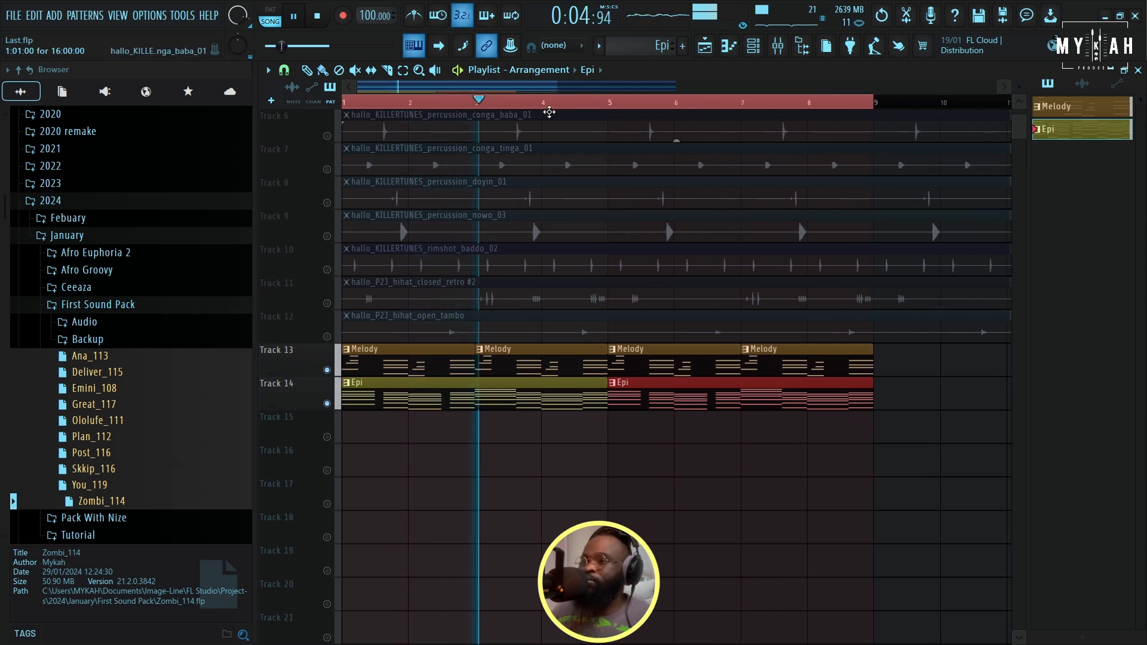
{"action": "scroll", "coordinate": [553, 109], "scroll_direction": "down", "scroll_amount": 2}
{"action": "key", "text": "space"}
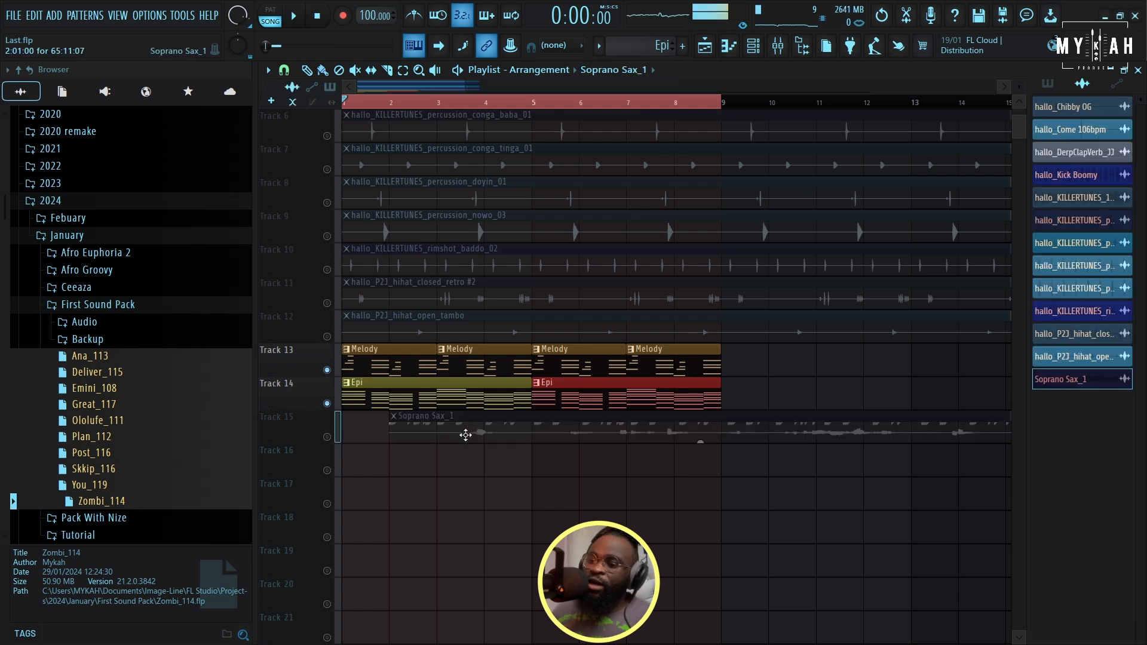
- Move the Soprano Sax_1 audio clip on Track 15 so that it starts at bar 1
{"action": "left_click_drag", "start_coordinate": [466, 436], "coordinate": [407, 438]}
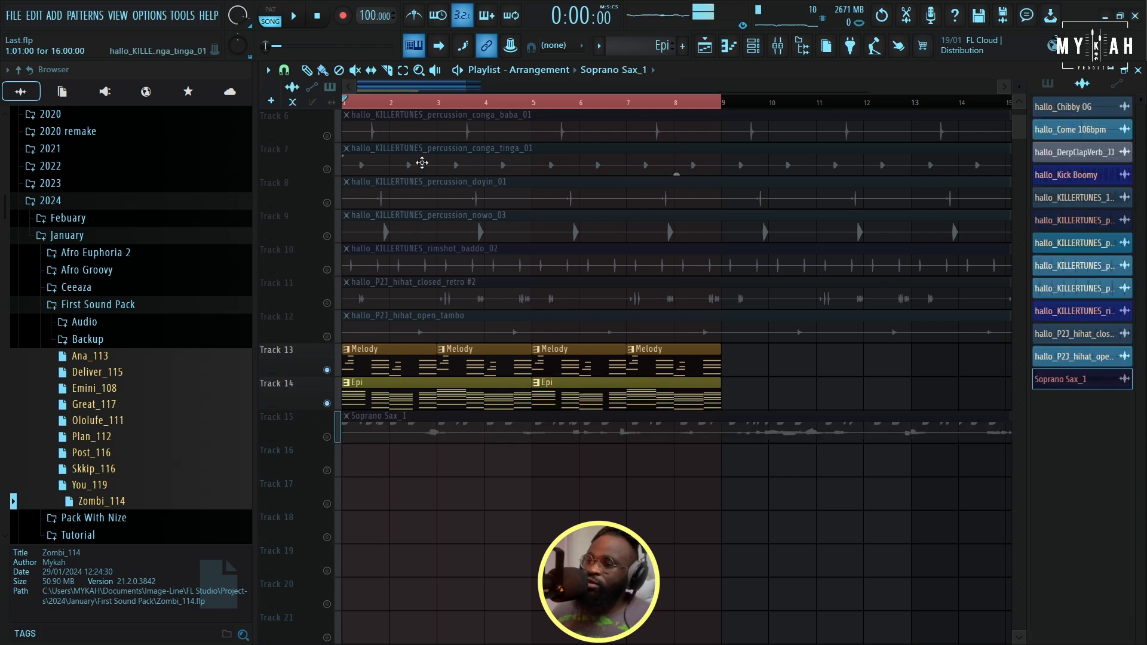
{"action": "scroll", "coordinate": [430, 111], "scroll_direction": "down", "scroll_amount": 4}
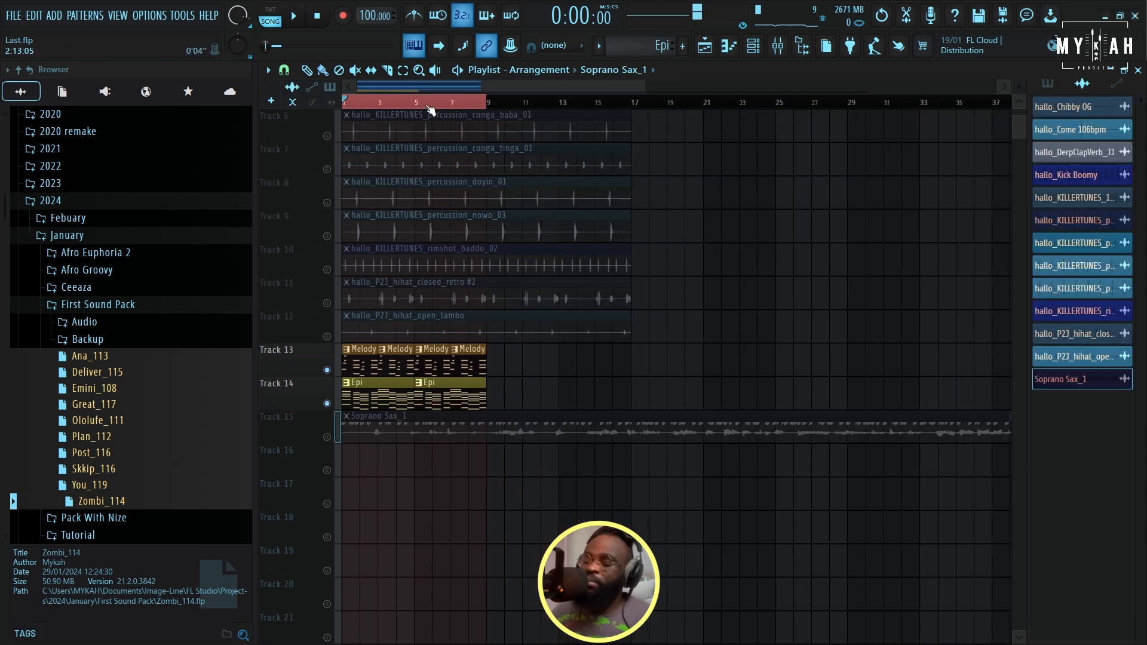
{"action": "scroll", "coordinate": [526, 315], "scroll_direction": "up", "scroll_amount": 4}
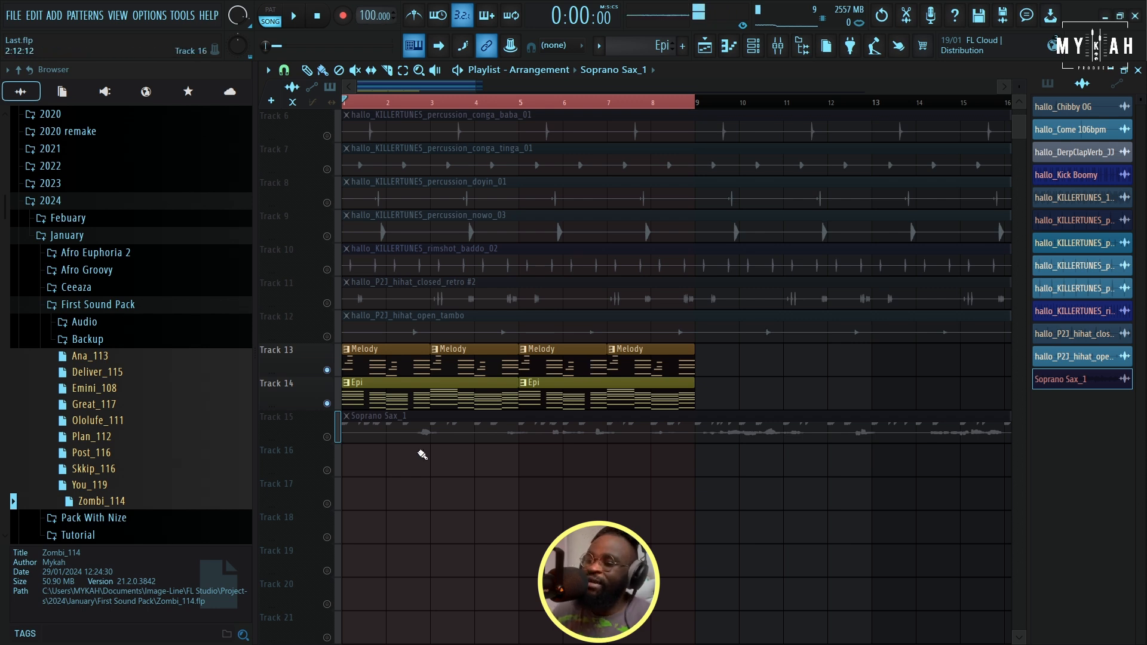
- Play the sax clip with the arrangement and assign Soprano Sax_1 to the free mixer track 3
{"action": "double_click", "coordinate": [392, 435]}
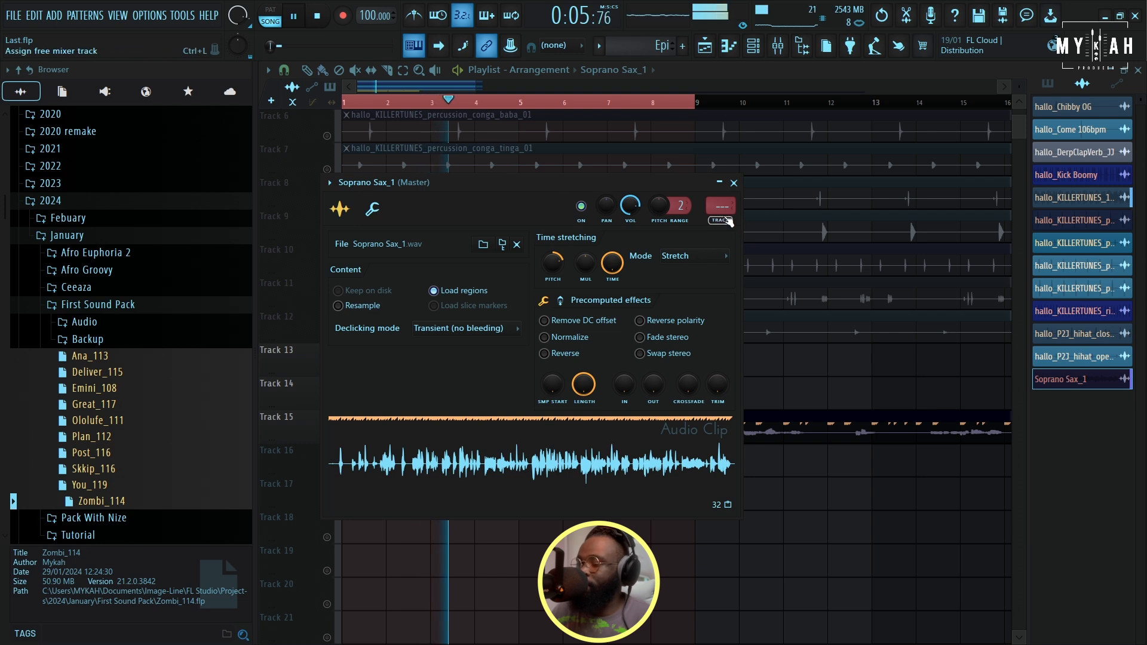
{"action": "left_click", "coordinate": [734, 183]}
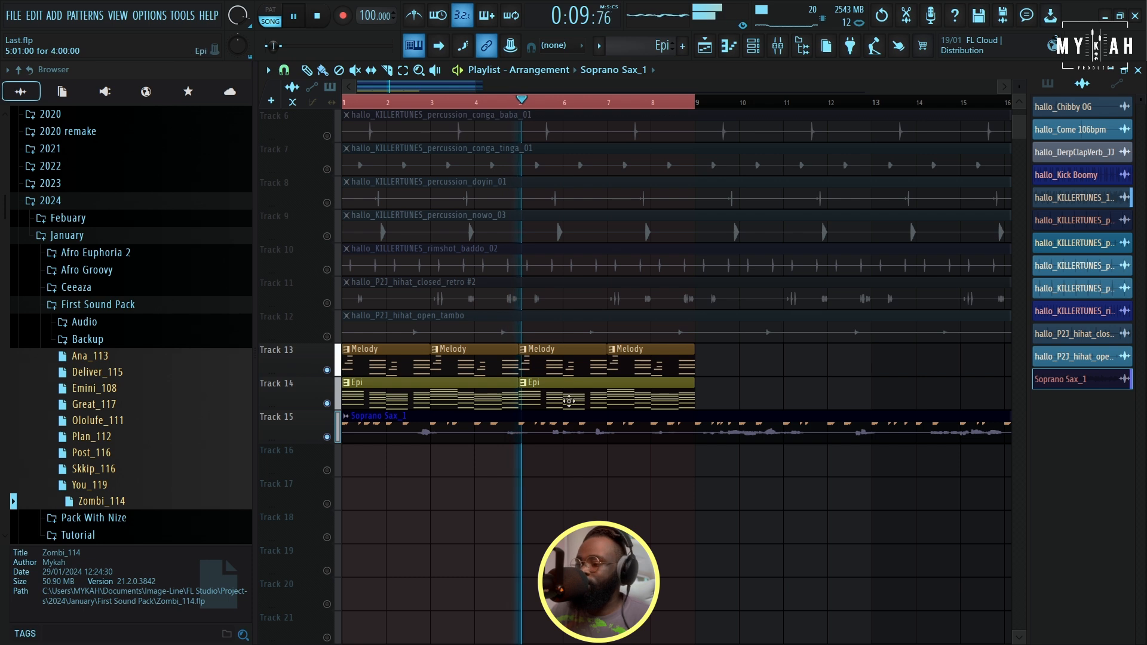
{"action": "double_click", "coordinate": [569, 432]}
{"action": "left_click", "coordinate": [721, 208]}
- Stop playback and load the saved VOCALS effects chain onto the Soprano Sax_1 mixer track
{"action": "key", "text": "space"}
{"action": "left_click", "coordinate": [268, 70]}
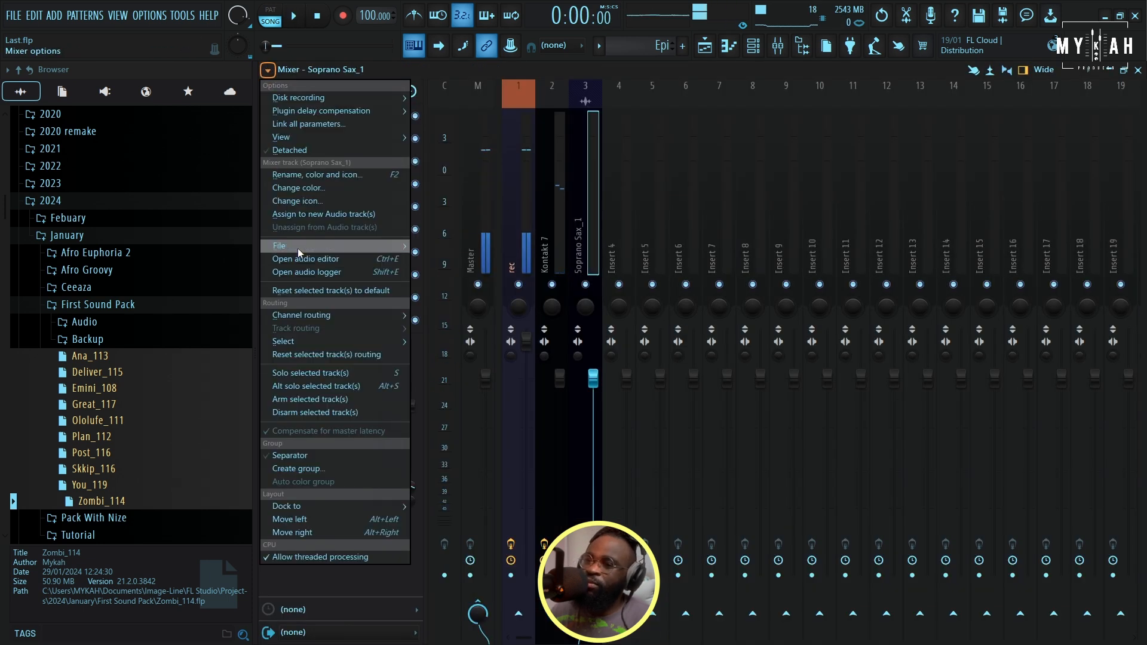
{"action": "mouse_move", "coordinate": [298, 247]}
{"action": "left_click", "coordinate": [478, 598]}
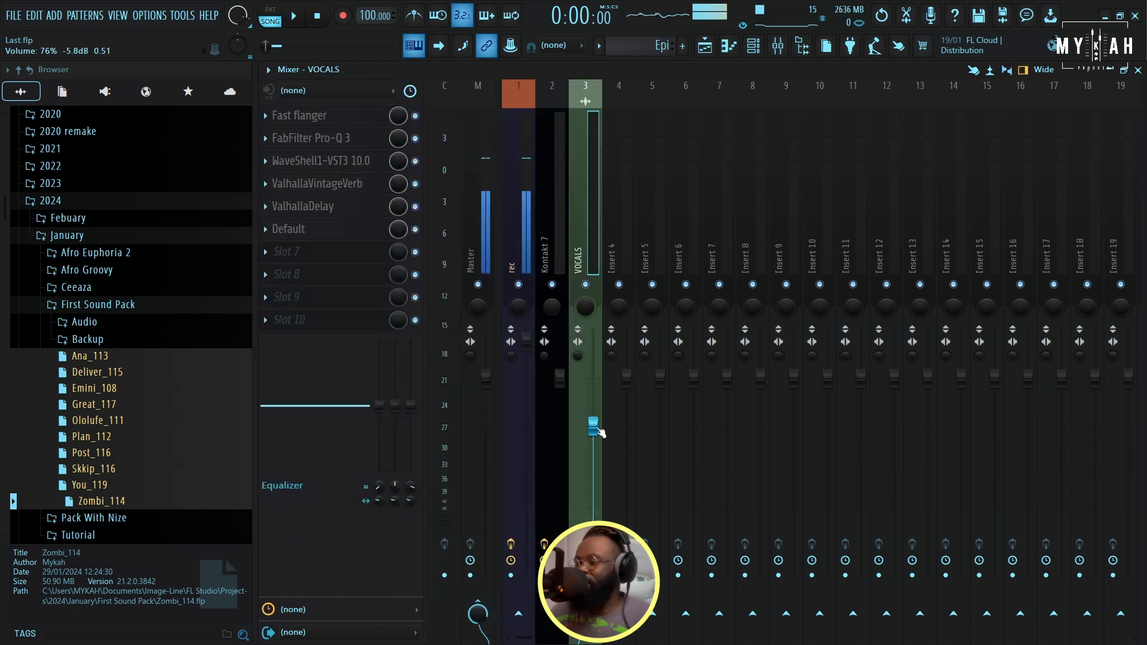
- Adjust the ValhallaVintageVerb reverb and balance the fader level of the VOCALS mixer track during playback
{"action": "left_click", "coordinate": [316, 184]}
{"action": "left_click_drag", "start_coordinate": [297, 227], "coordinate": [308, 263]}
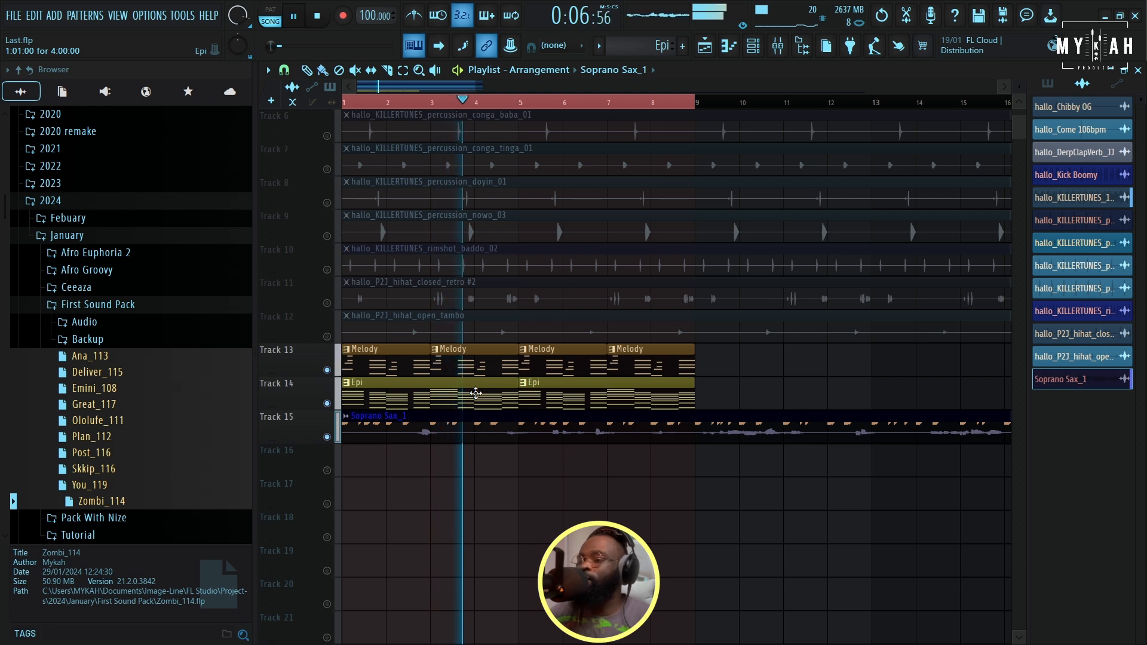
{"action": "left_click", "coordinate": [780, 53]}
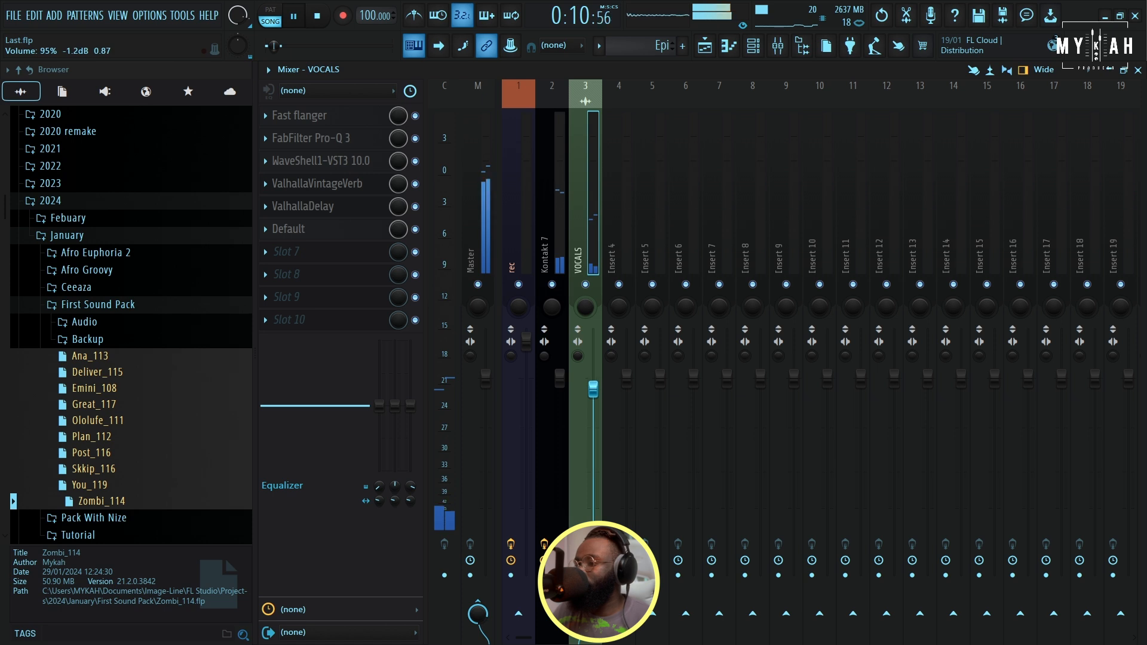
- Play the looped arrangement in the playlist to check the sax against the melody and electric piano
{"action": "left_click", "coordinate": [705, 46]}
{"action": "left_click_drag", "start_coordinate": [458, 92], "coordinate": [418, 92]}
{"action": "scroll", "coordinate": [477, 103], "scroll_direction": "down", "scroll_amount": 2}
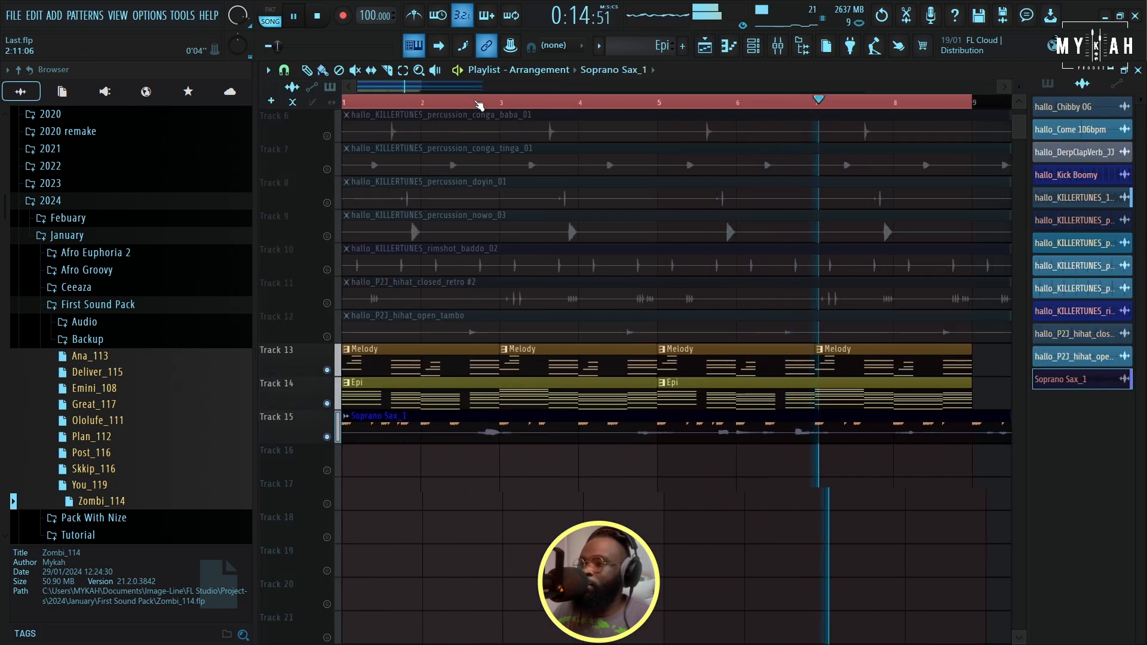
{"action": "scroll", "coordinate": [478, 102], "scroll_direction": "down", "scroll_amount": 3}
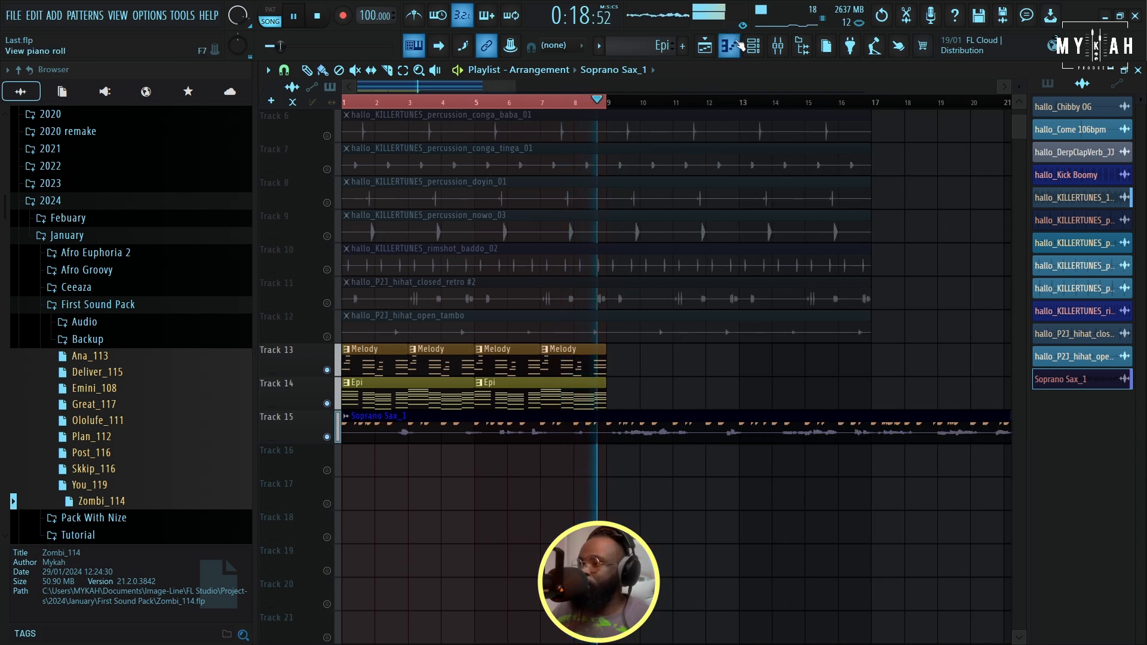
{"action": "key", "text": "space"}
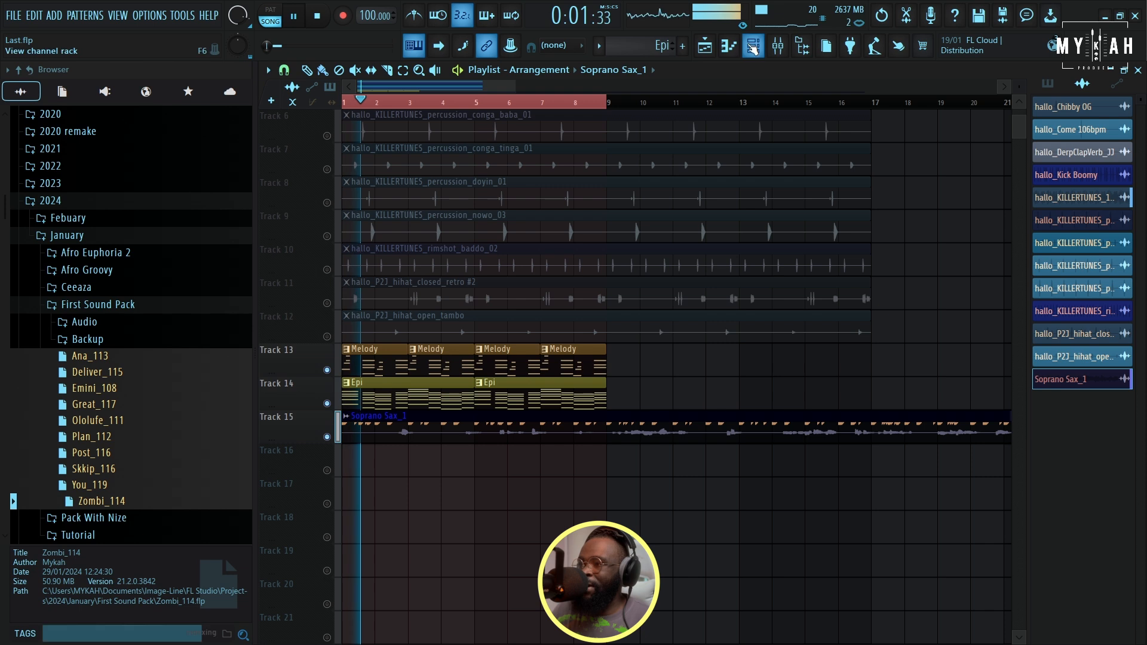
- Add a Trilian bass instrument channel to the channel rack
{"action": "left_click", "coordinate": [754, 45]}
{"action": "left_click", "coordinate": [404, 110]}
{"action": "left_click", "coordinate": [426, 178]}
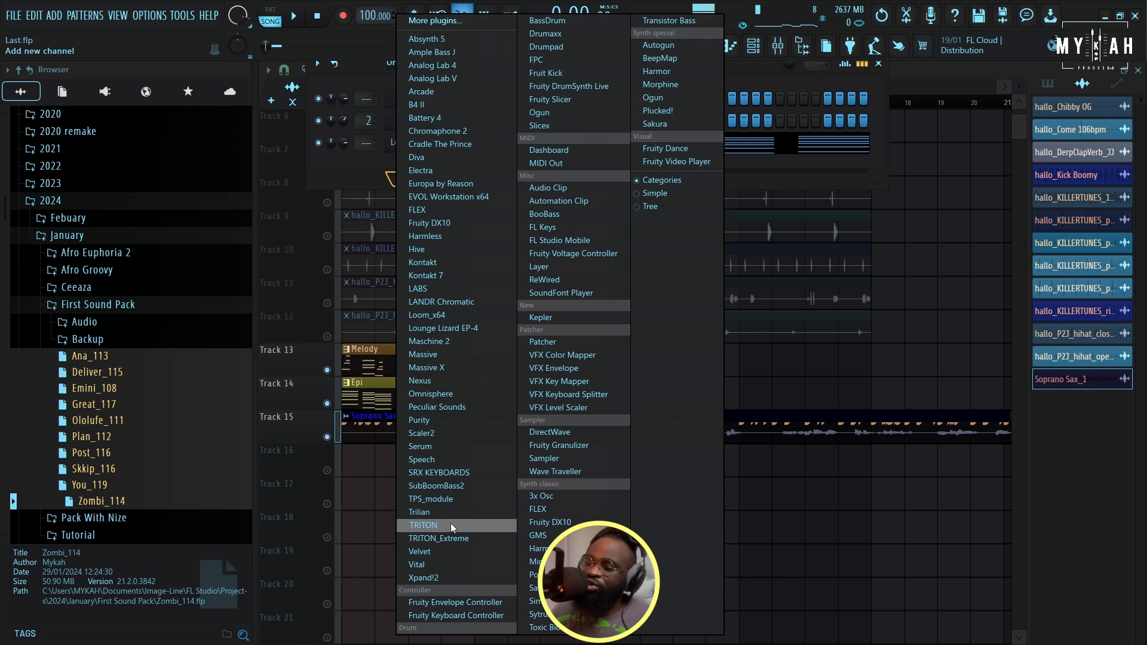
{"action": "left_click", "coordinate": [431, 513]}
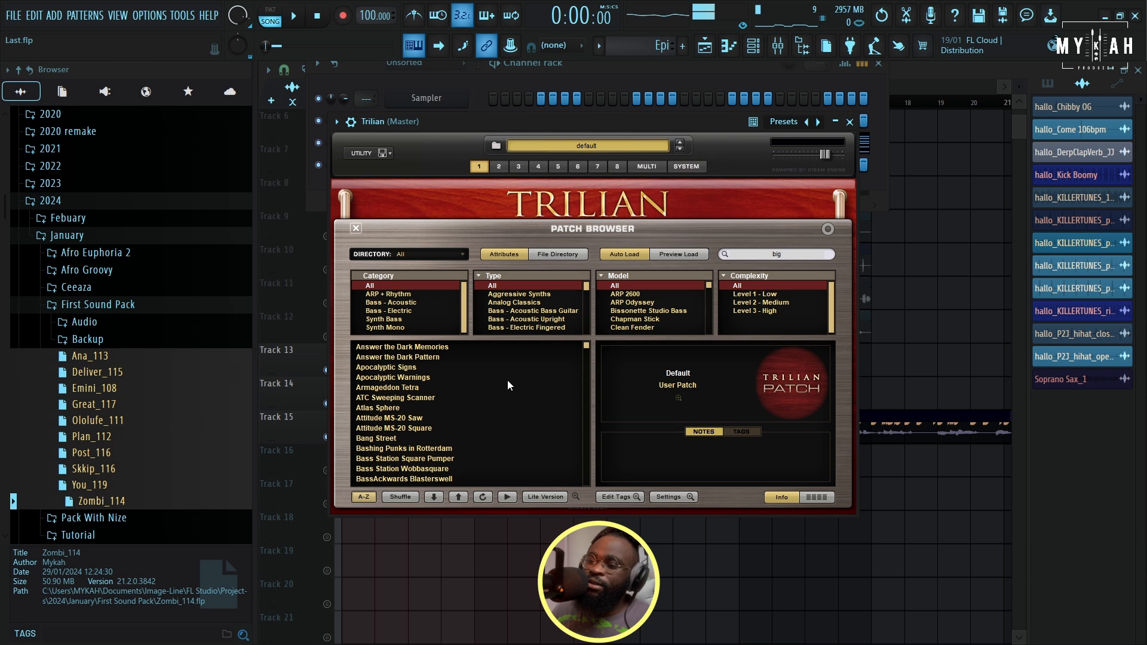
- Load the Big 'n Clicky 2 patch in Trilian and set the channel's root note to D#5
{"action": "left_click", "coordinate": [380, 357]}
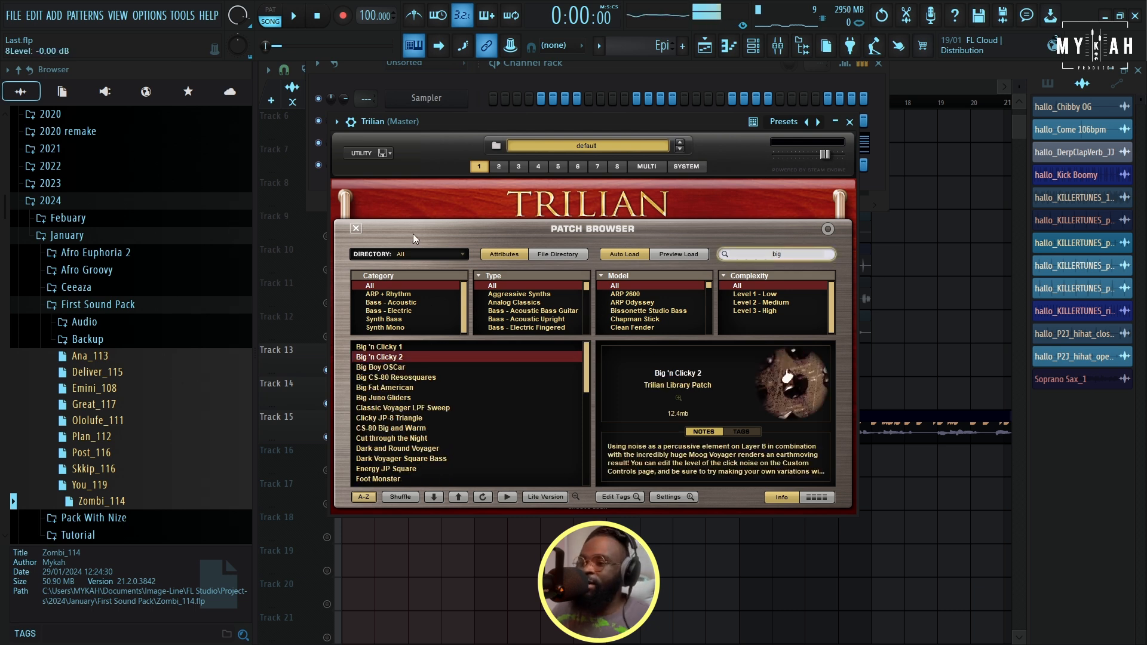
{"action": "left_click", "coordinate": [355, 228]}
{"action": "left_click", "coordinate": [352, 122]}
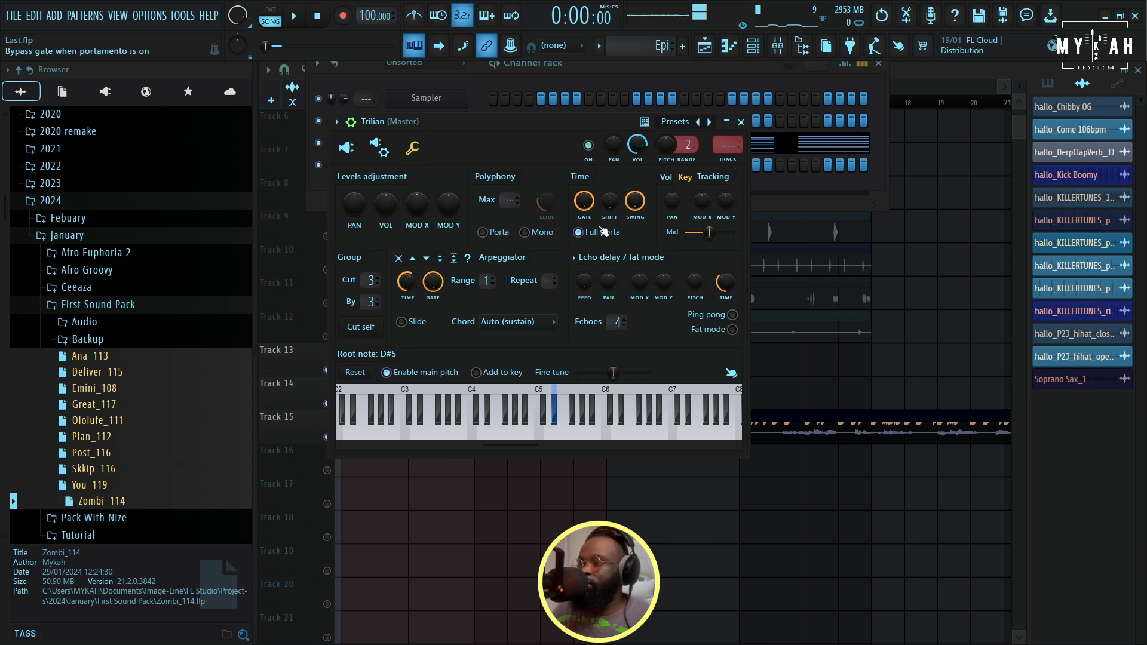
- Create a new pattern named Bass and place it at bar 1 on Track 16 of the playlist
{"action": "left_click", "coordinate": [602, 48]}
{"action": "left_click", "coordinate": [675, 62]}
{"action": "key", "text": "space"}
{"action": "left_click", "coordinate": [717, 47]}
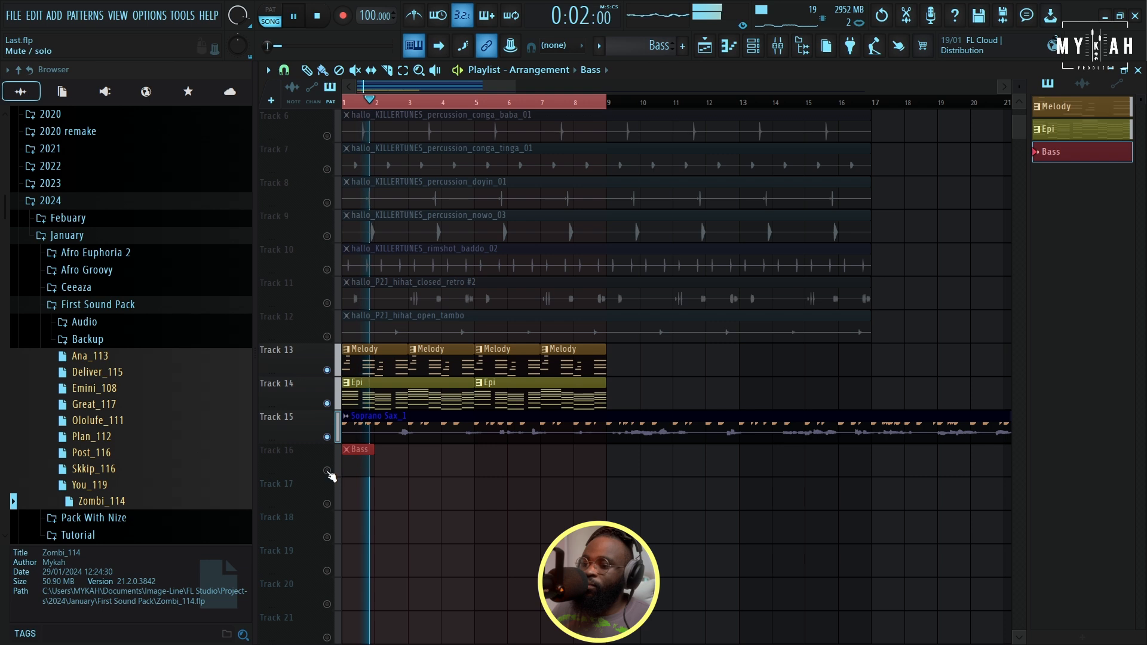
- Unmute Track 16 and draw an A4 note at the start of the Bass pattern for Trilian
{"action": "key", "text": "space"}
{"action": "key", "text": "space"}
{"action": "key", "text": "space"}
{"action": "left_click", "coordinate": [730, 49]}
{"action": "key", "text": "space"}
{"action": "key", "text": "space"}
{"action": "left_click_drag", "start_coordinate": [320, 340], "coordinate": [265, 269]}
- Lower the Trilian channel volume to 52% and assign the channel to free mixer track 4
{"action": "key", "text": "F6"}
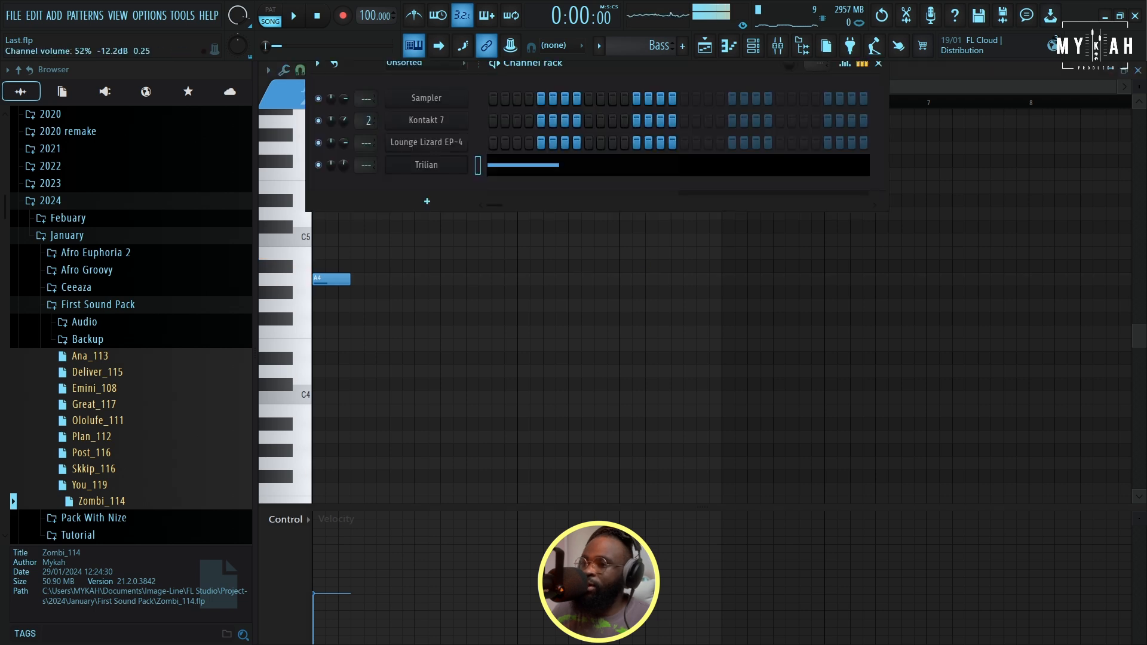
{"action": "left_click", "coordinate": [414, 164]}
{"action": "key", "text": "space"}
{"action": "key", "text": "ctrl+l"}
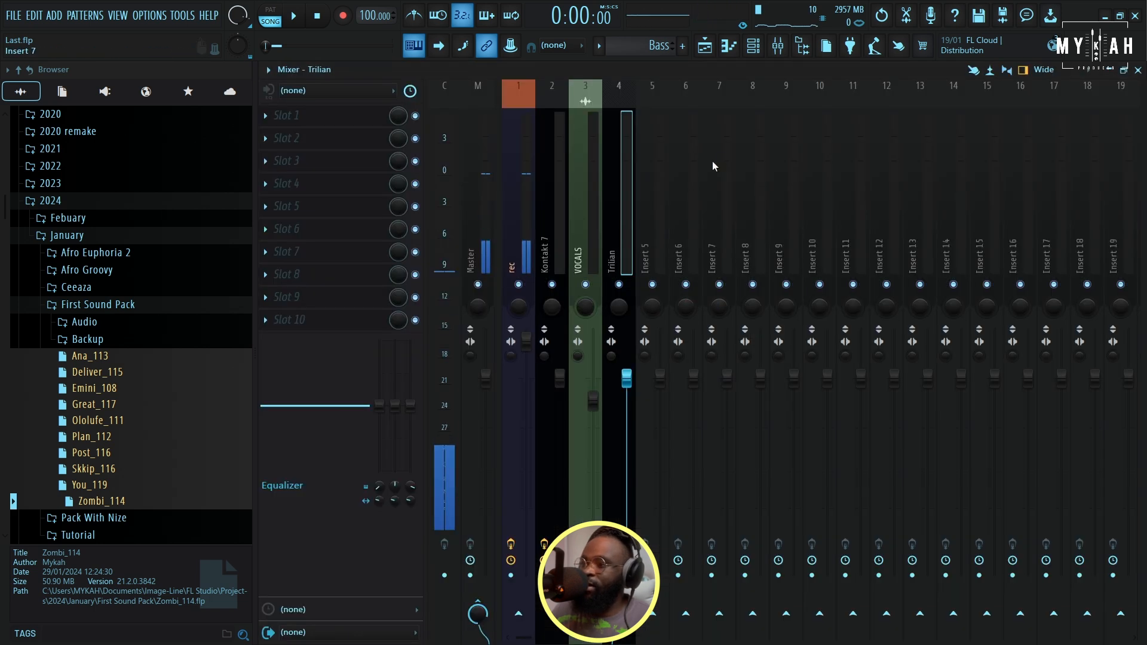
- Load Fruity Parametric EQ 2 in slot 1 of the Trilian mixer track and use band 7 as a low-pass at about 160 Hz
{"action": "left_click", "coordinate": [266, 116]}
{"action": "mouse_move", "coordinate": [287, 132]}
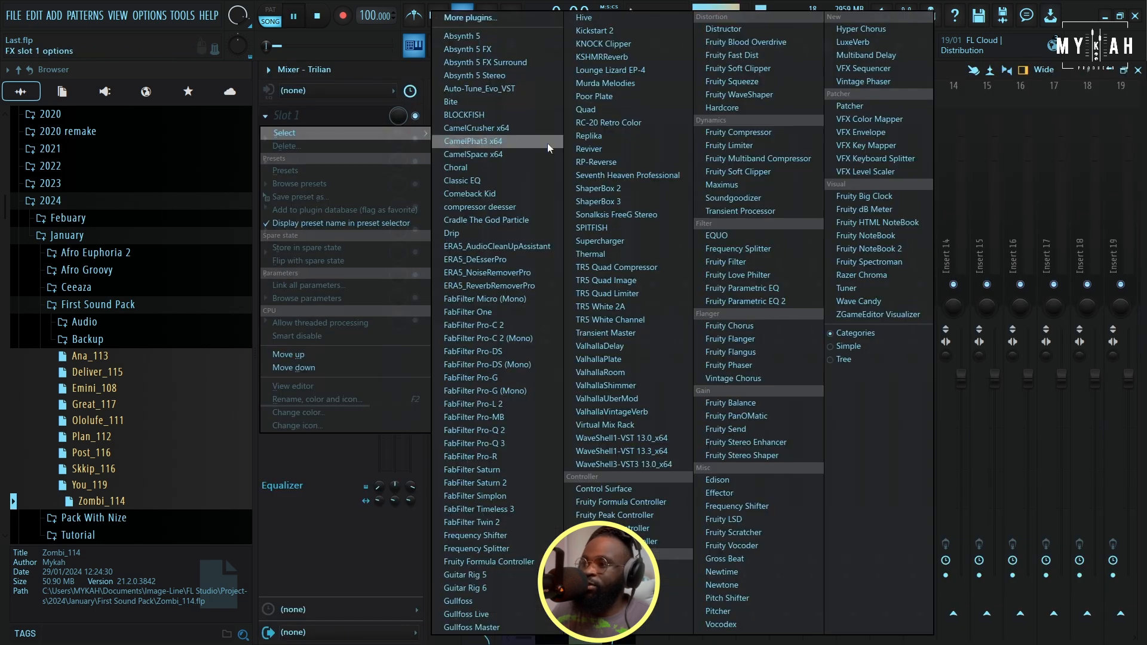
{"action": "left_click", "coordinate": [791, 299]}
{"action": "left_click_drag", "start_coordinate": [609, 289], "coordinate": [424, 377]}
{"action": "key", "text": "space"}
{"action": "key", "text": "space"}
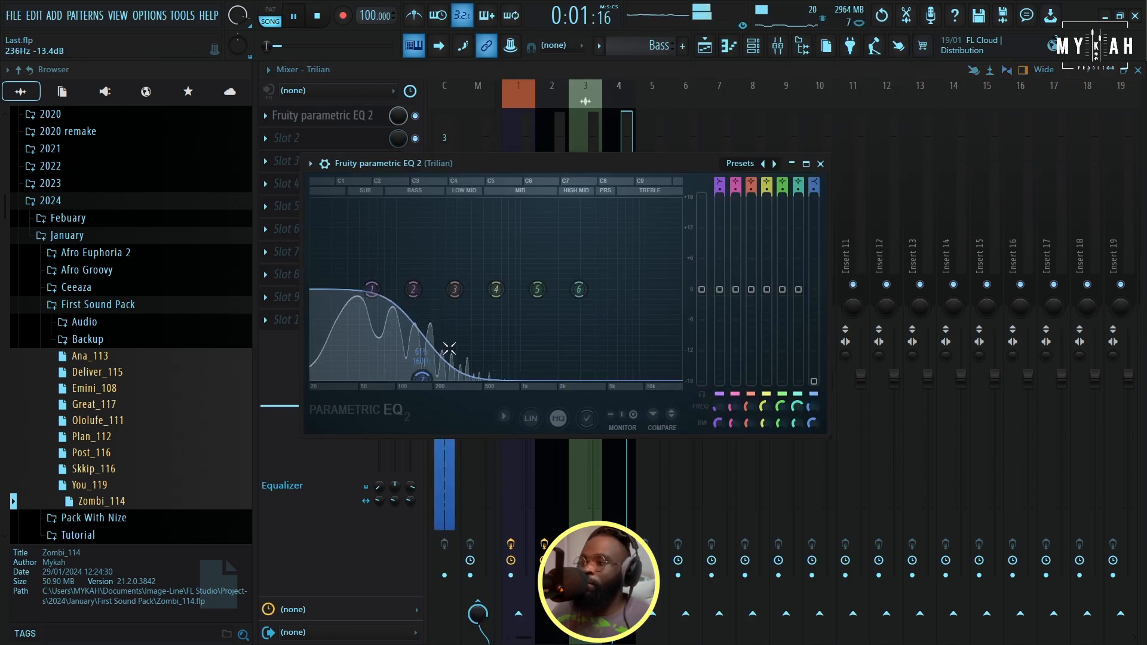
- Lengthen the opening A4 bass note to 10 steps and add an E4 note filling the rest of bar 1
{"action": "key", "text": "F7"}
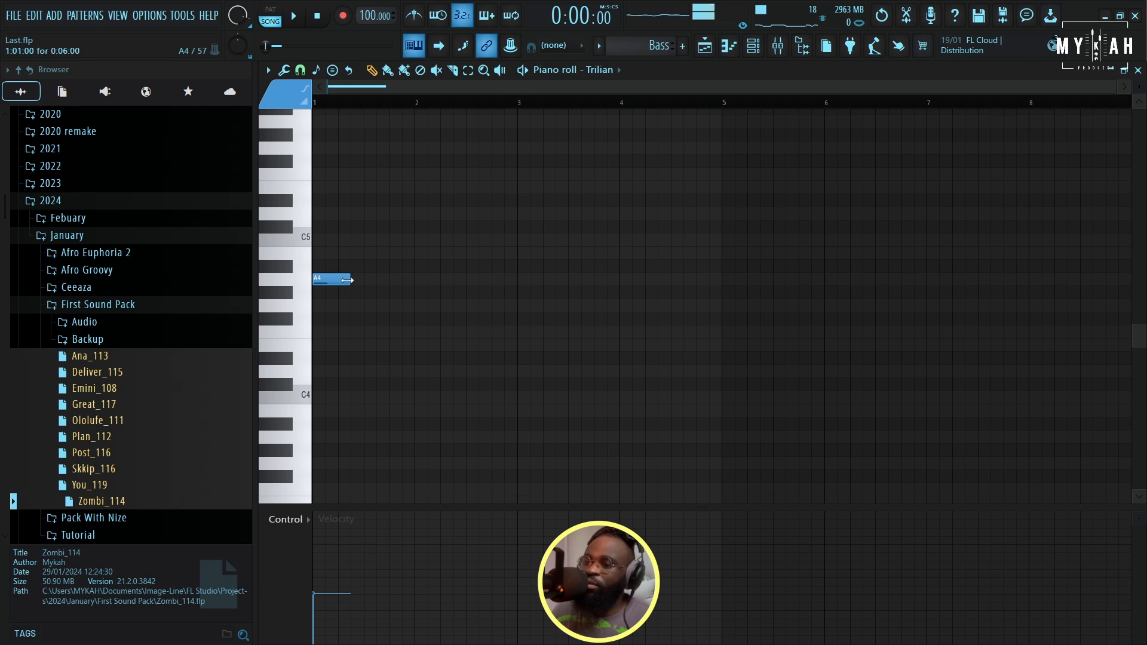
{"action": "key", "text": "space"}
{"action": "mouse_move", "coordinate": [360, 284]}
{"action": "left_mouse_down"}
{"action": "mouse_move", "coordinate": [410, 289]}
{"action": "mouse_move", "coordinate": [377, 280]}
{"action": "left_mouse_up"}
{"action": "key", "text": "space"}
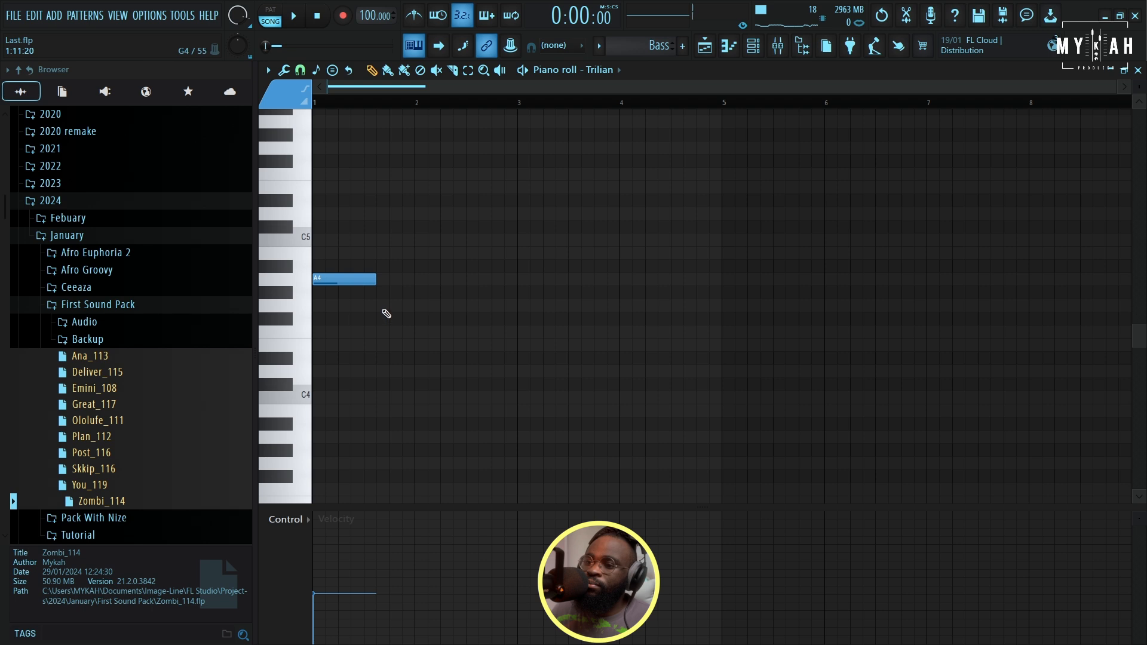
{"action": "left_click", "coordinate": [383, 346]}
{"action": "key", "text": "space"}
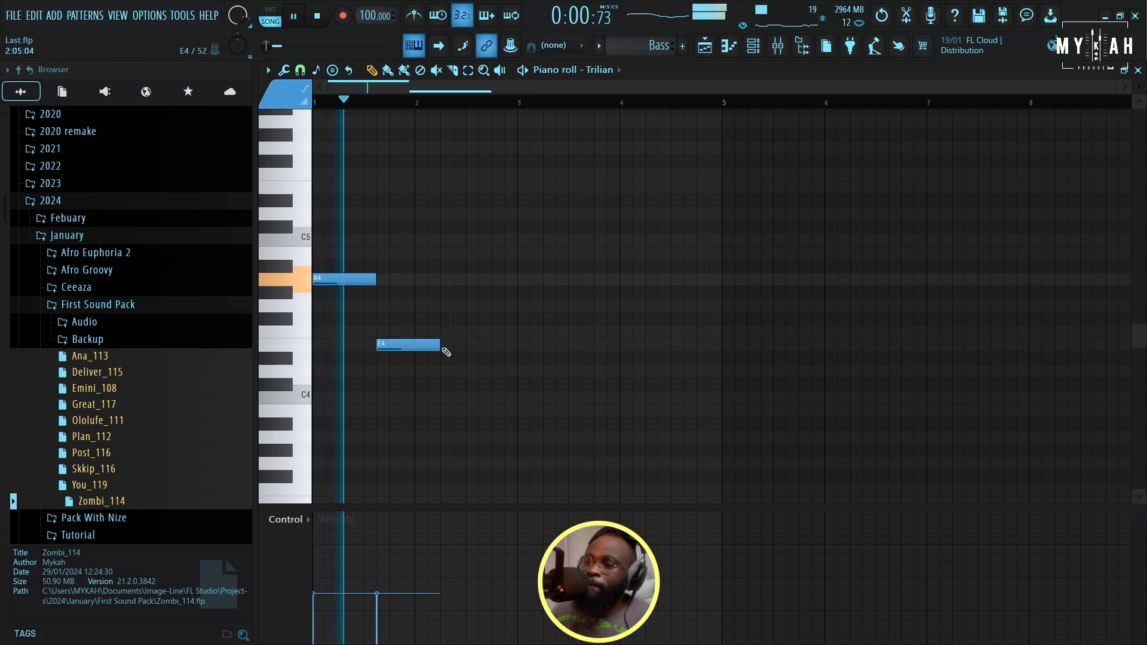
{"action": "left_click_drag", "start_coordinate": [441, 347], "coordinate": [415, 348]}
{"action": "key", "text": "space"}
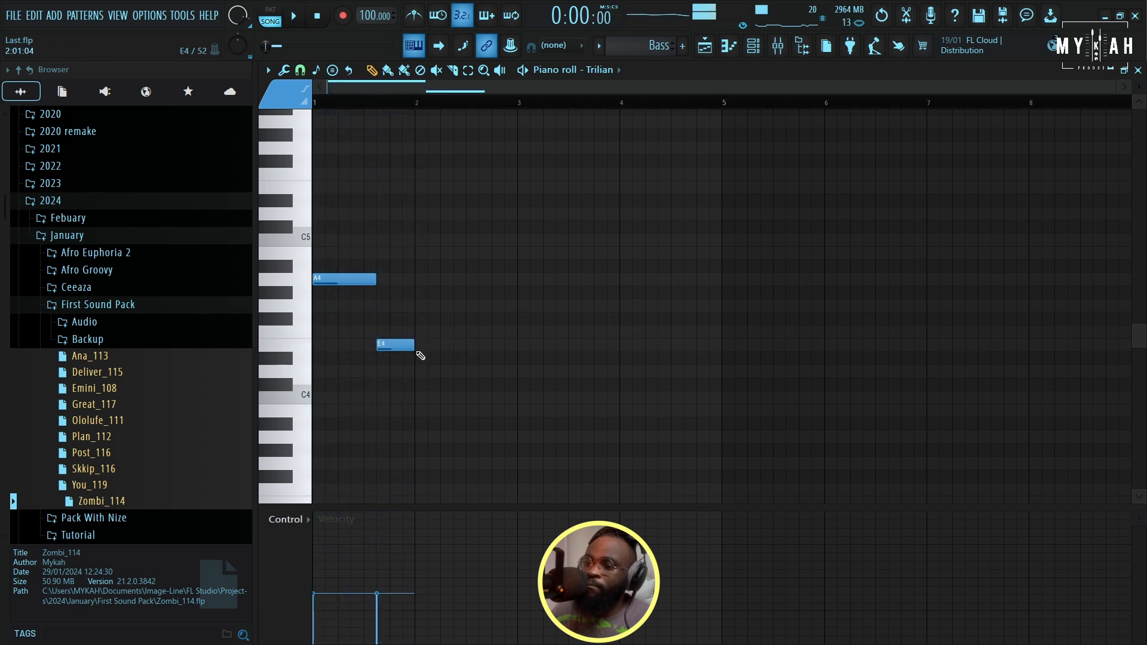
- Add a 10-step D4 bass note at bar 2 and an E4 note filling the rest of the bar, then return to the playlist
{"action": "left_click", "coordinate": [417, 372]}
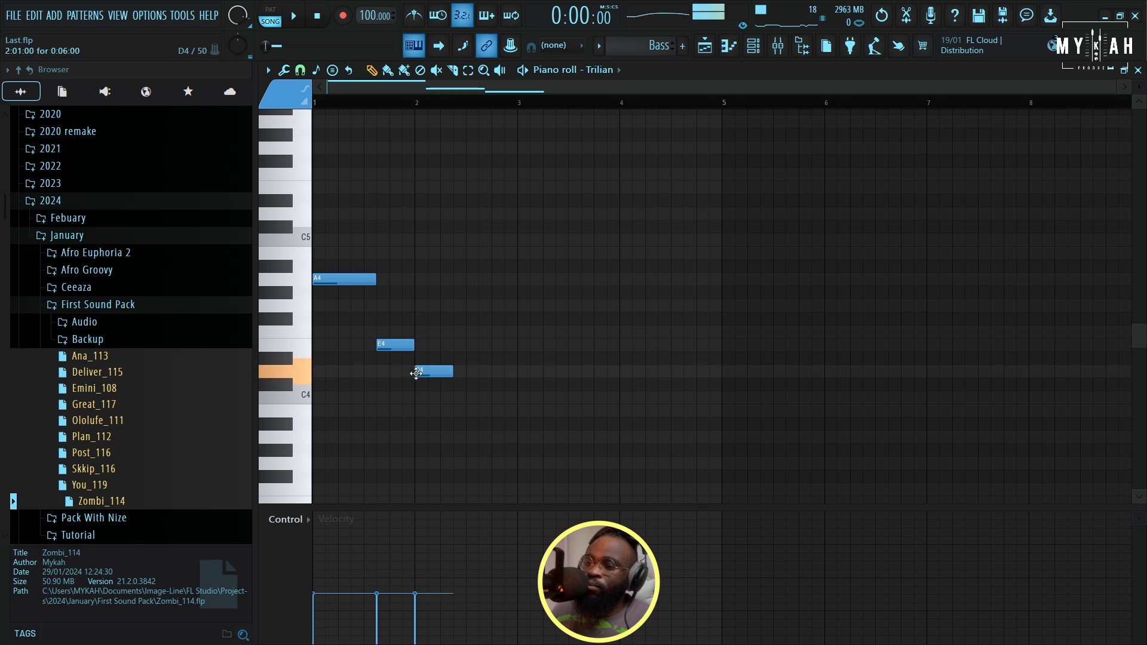
{"action": "key", "text": "space"}
{"action": "left_click_drag", "start_coordinate": [449, 371], "coordinate": [474, 374]}
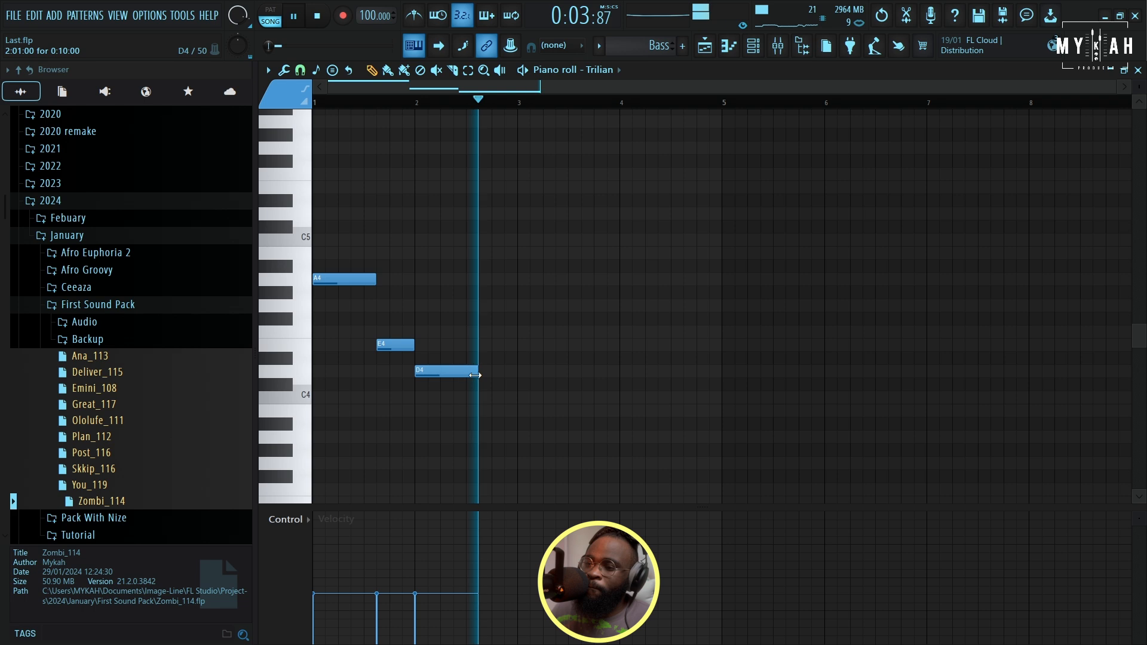
{"action": "left_click", "coordinate": [481, 347]}
{"action": "left_click_drag", "start_coordinate": [541, 349], "coordinate": [519, 349]}
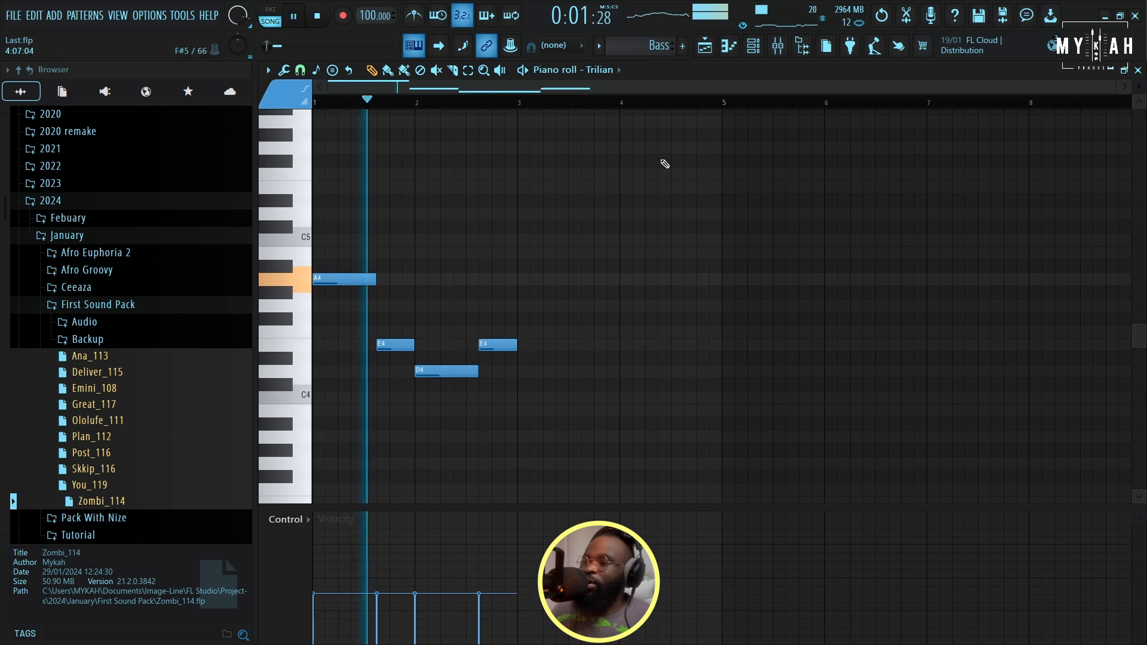
{"action": "key", "text": "F5"}
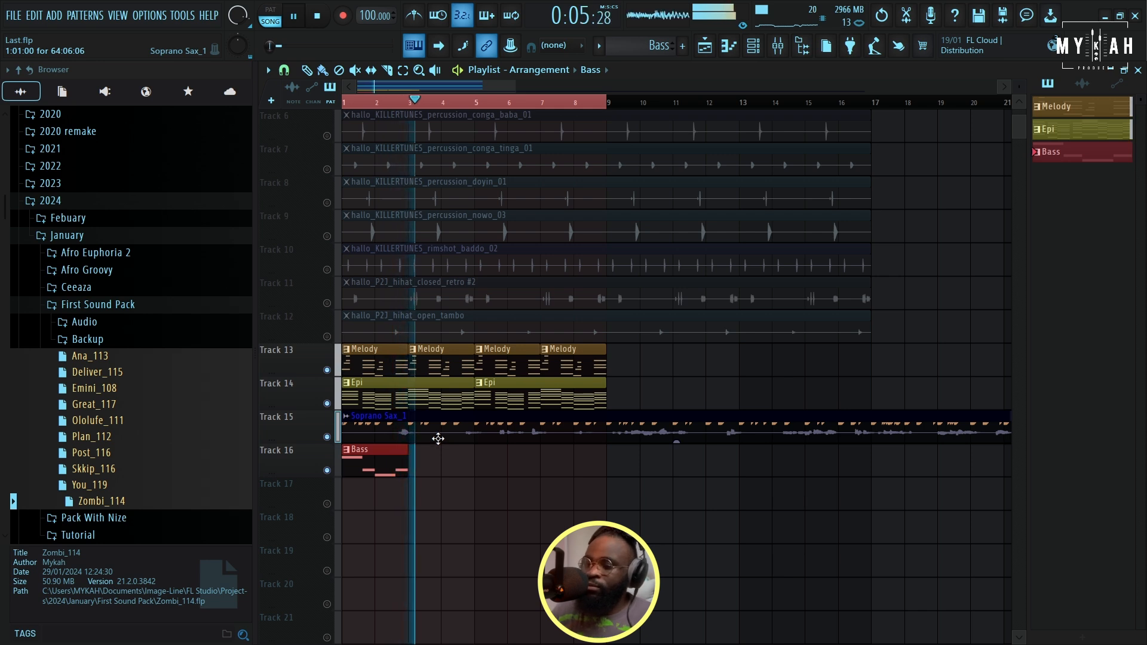
- Repeat the Bass pattern on Track 16 at bars 3, 5 and 7 so it fills the eight-bar loop
{"action": "key", "text": "space"}
{"action": "key", "text": "space"}
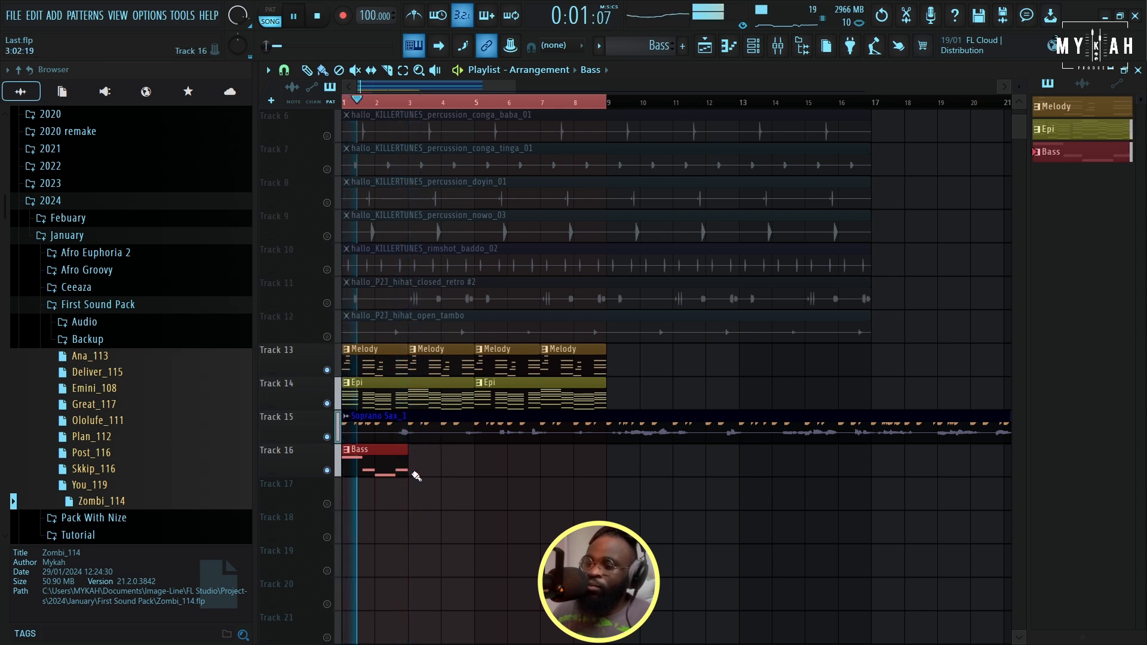
{"action": "left_click", "coordinate": [439, 463]}
{"action": "left_click", "coordinate": [502, 465]}
{"action": "left_click", "coordinate": [581, 466]}
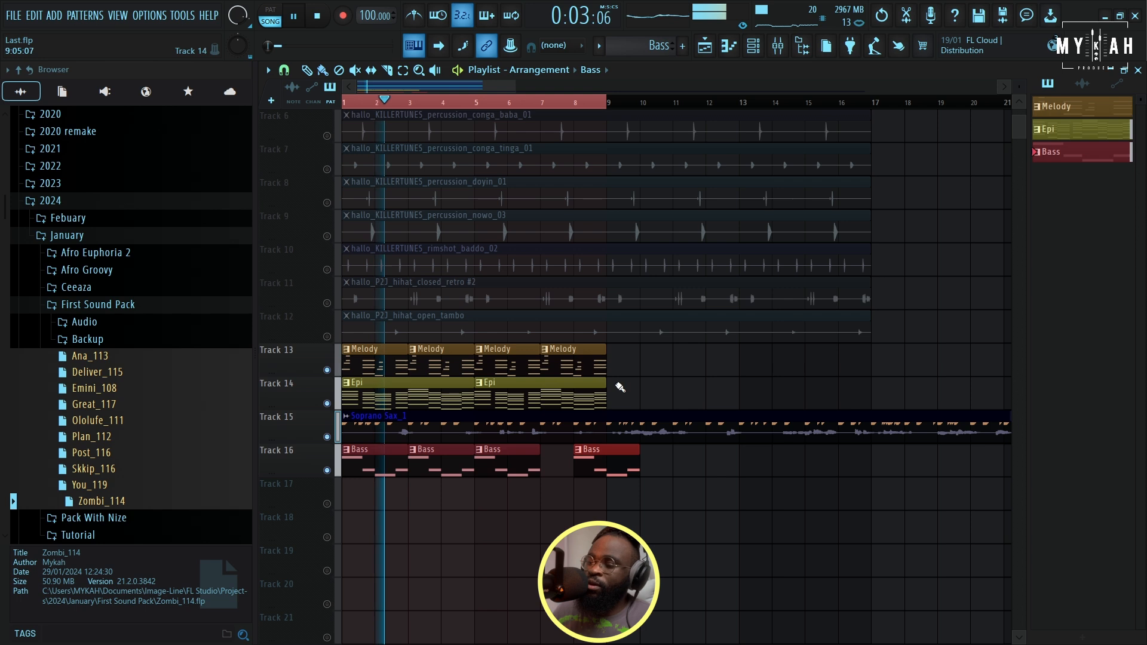
{"action": "left_click_drag", "start_coordinate": [594, 463], "coordinate": [560, 464]}
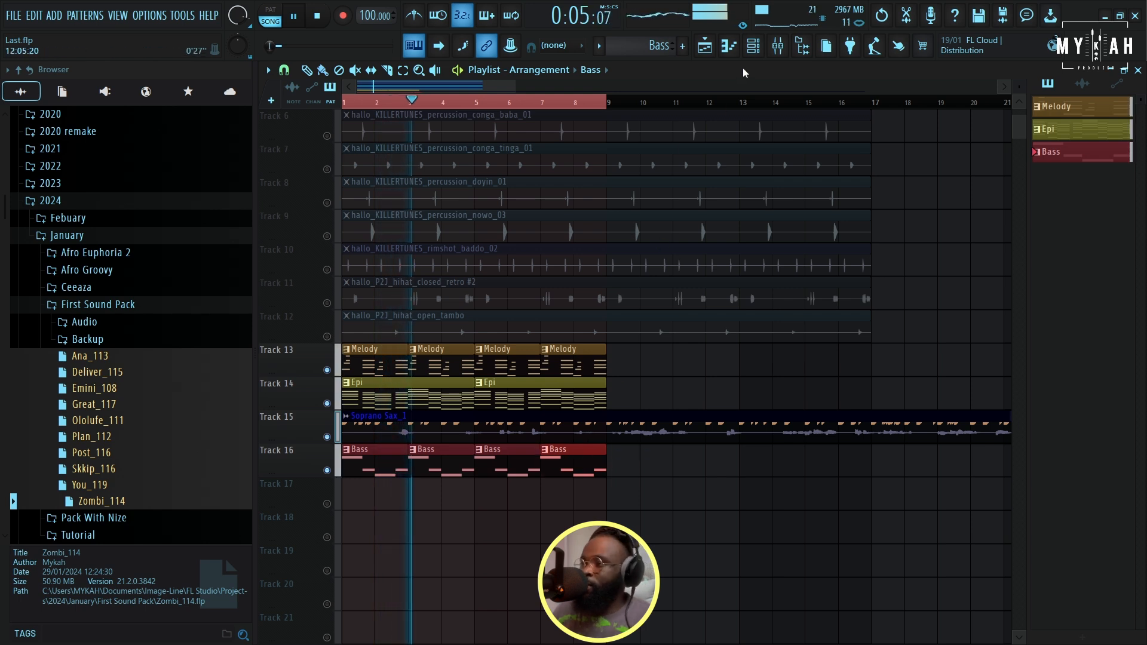
- Lower the Trilian channel volume to 47% and its mixer track fader to -2.0 dB against playback
{"action": "key", "text": "F9"}
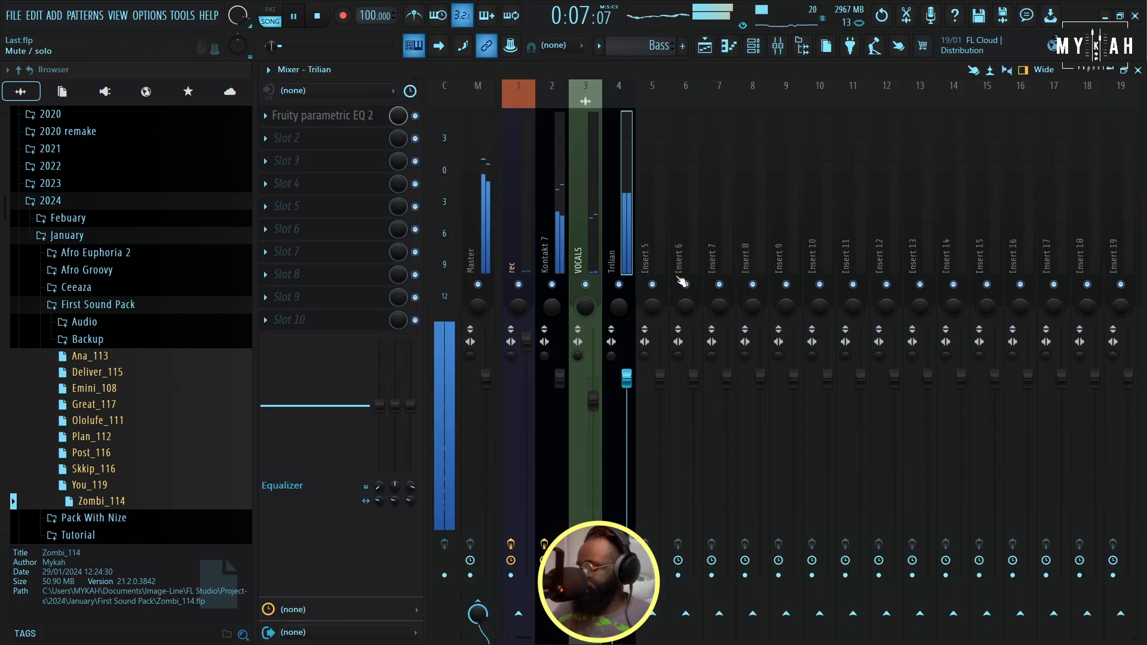
{"action": "key", "text": "space"}
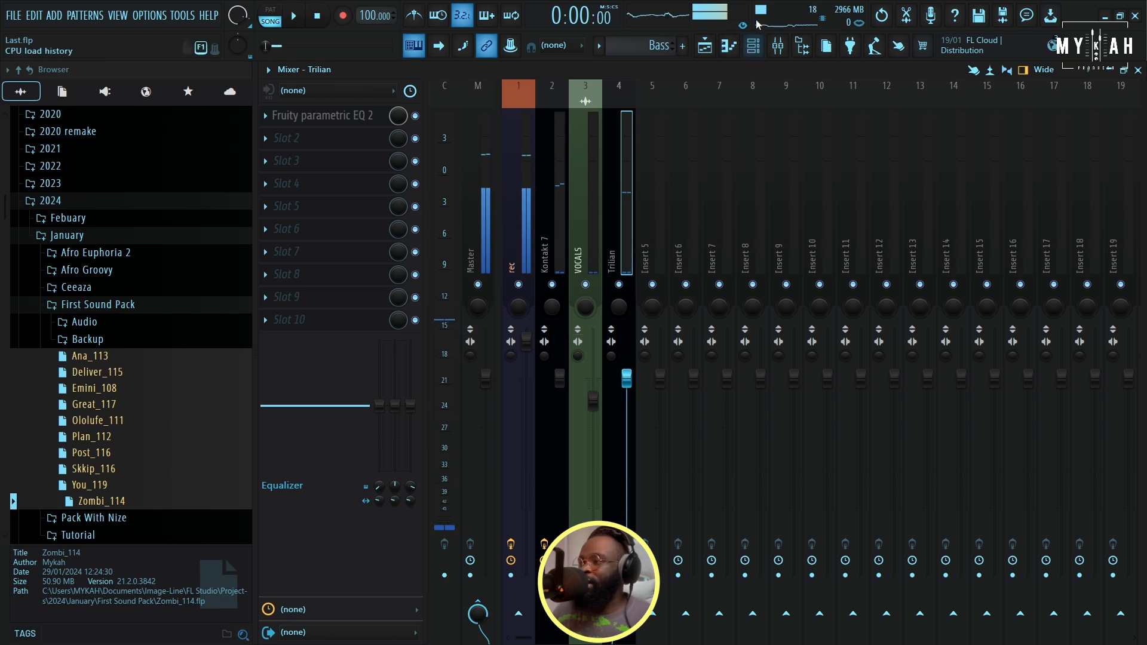
{"action": "left_click", "coordinate": [754, 46]}
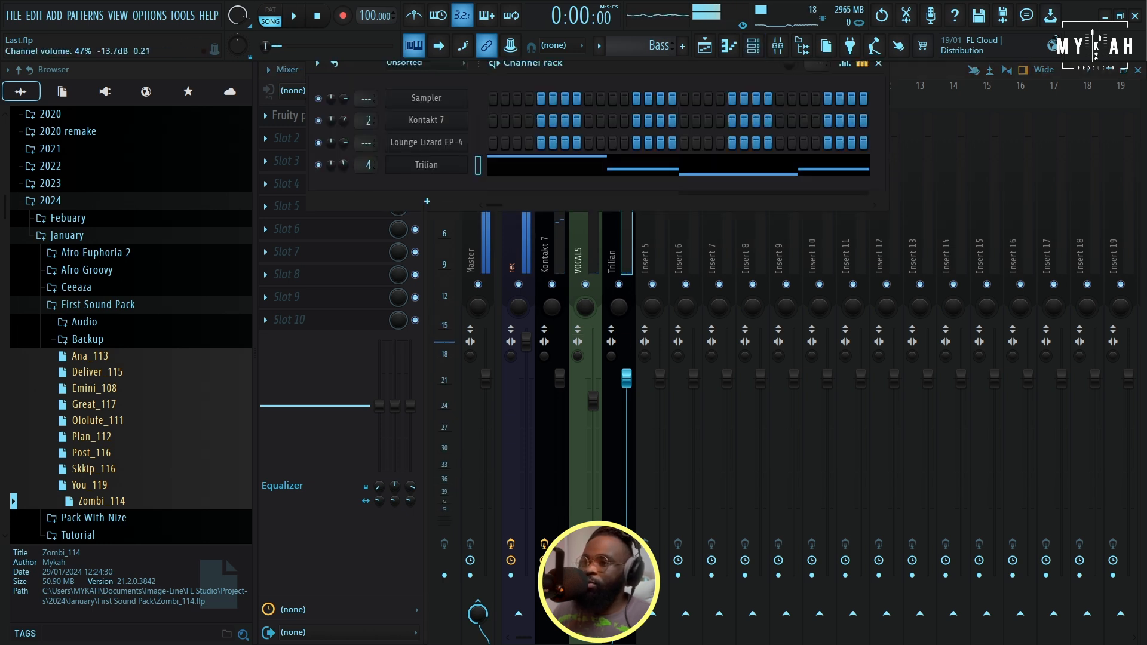
{"action": "key", "text": "space"}
{"action": "left_click_drag", "start_coordinate": [626, 382], "coordinate": [626, 395]}
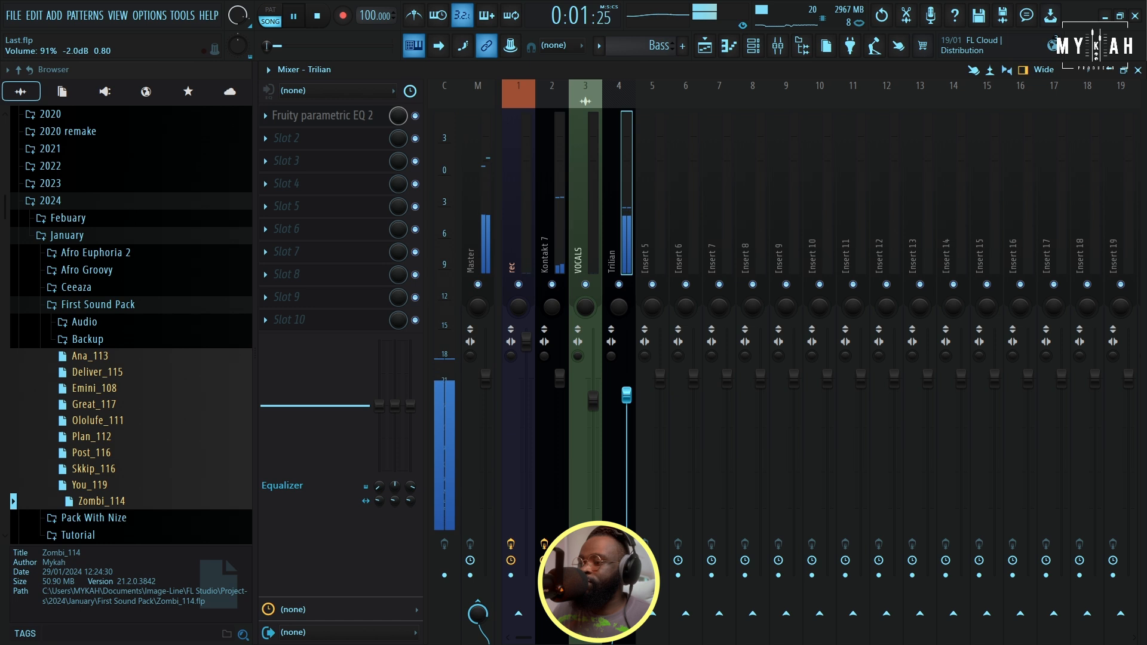
{"action": "key", "text": "space"}
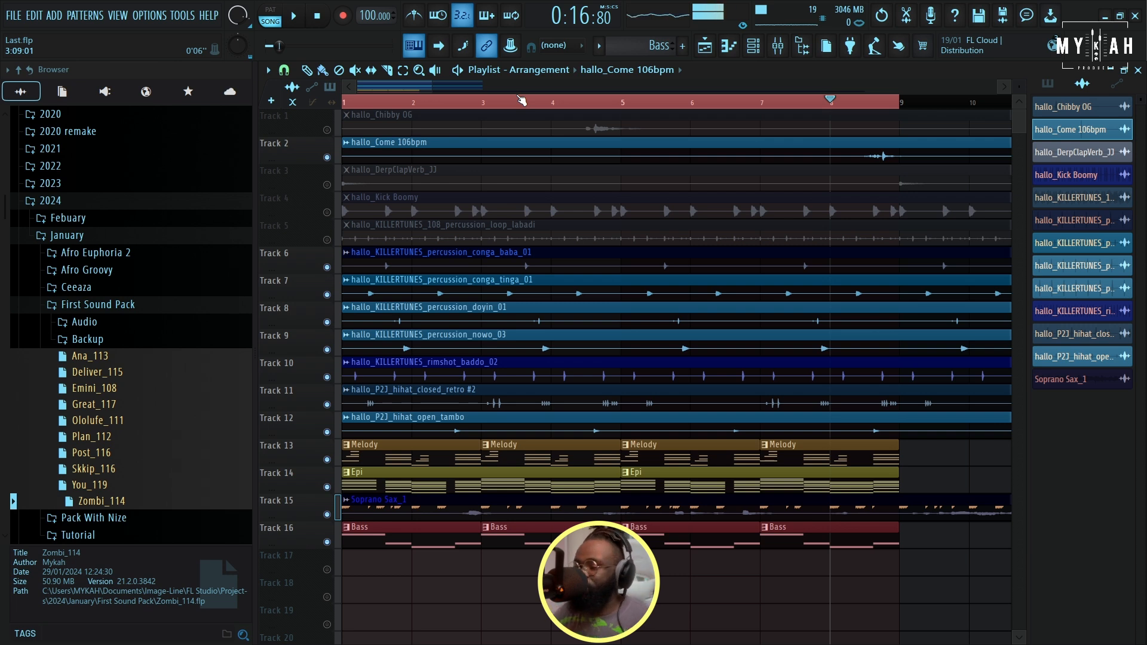
- Show the Unsorted channels in the channel rack and add an Analog Lab 4 instrument
{"action": "key", "text": "space"}
{"action": "left_click", "coordinate": [754, 48]}
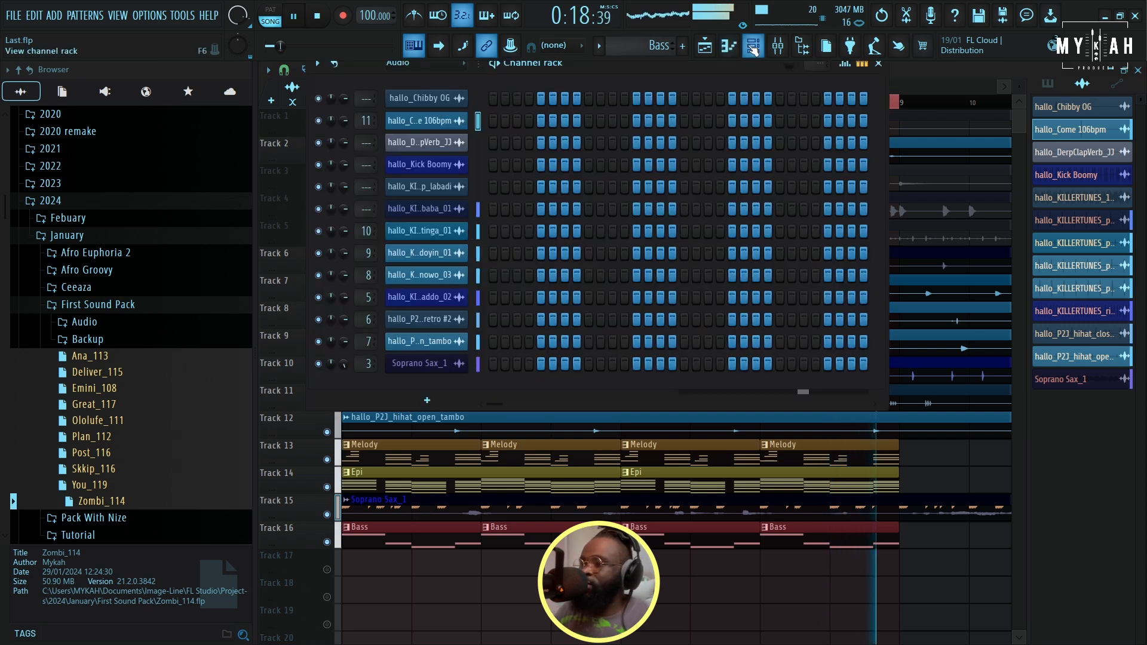
{"action": "left_click", "coordinate": [405, 66]}
{"action": "left_click", "coordinate": [418, 111]}
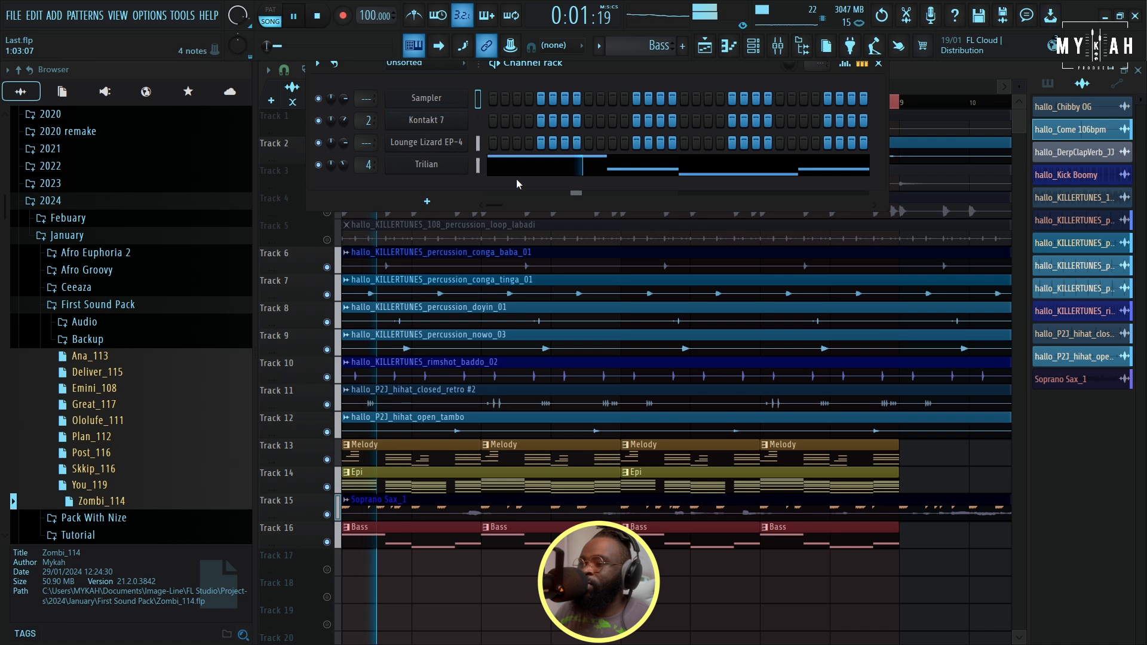
{"action": "key", "text": "space"}
{"action": "left_click", "coordinate": [426, 202]}
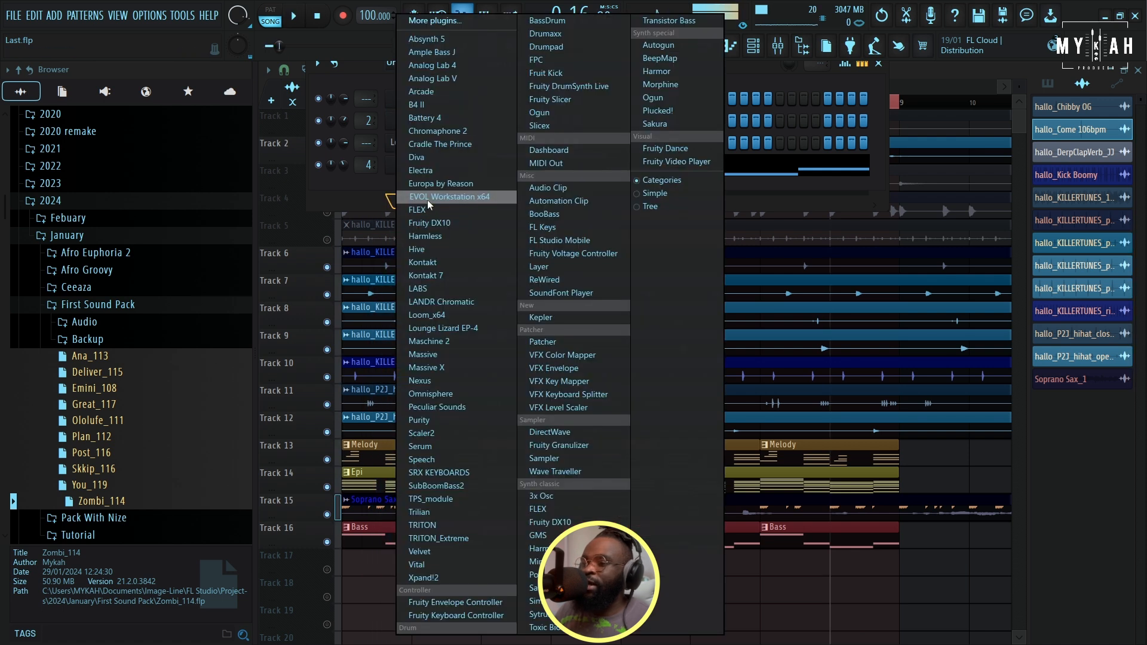
{"action": "left_click", "coordinate": [445, 67]}
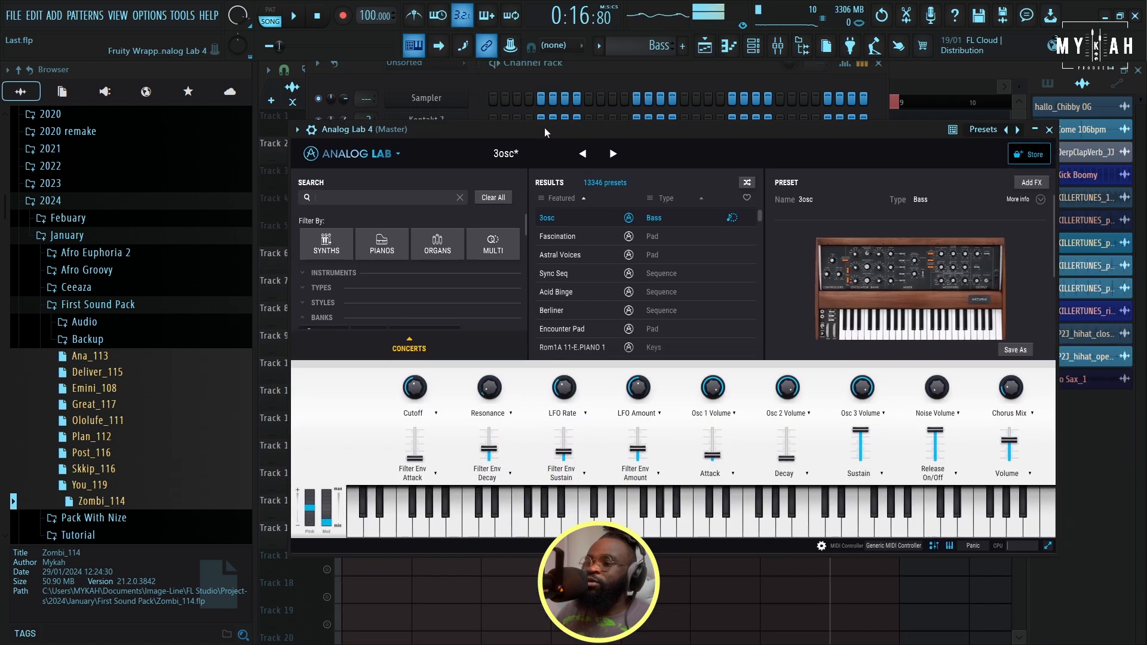
{"action": "left_click_drag", "start_coordinate": [544, 131], "coordinate": [555, 108]}
{"action": "key", "text": "space"}
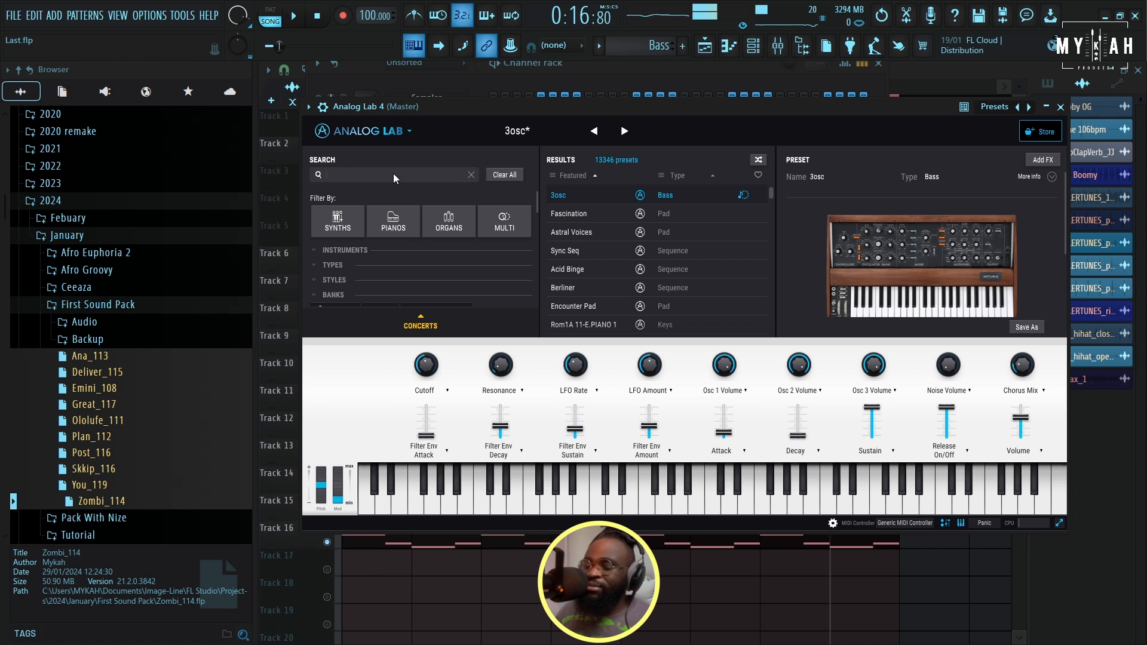
- Search the presets for "opia", filter to the OPIA - Kill September bank and favourites, and load Distractions
{"action": "type", "text": "op"}
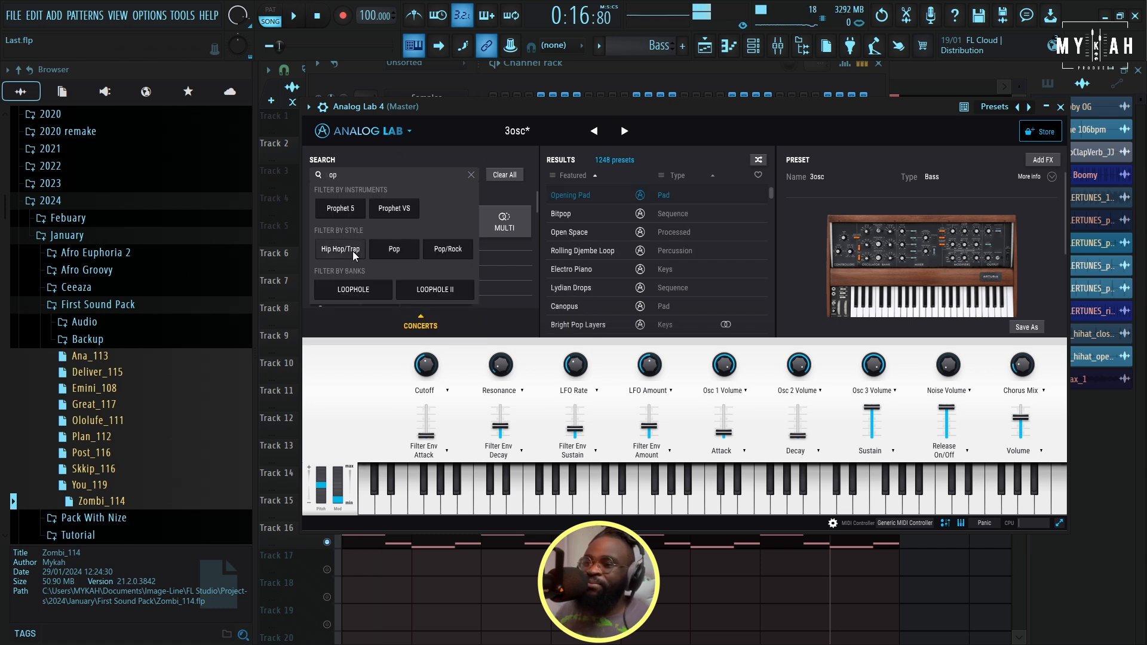
{"action": "type", "text": "ia"}
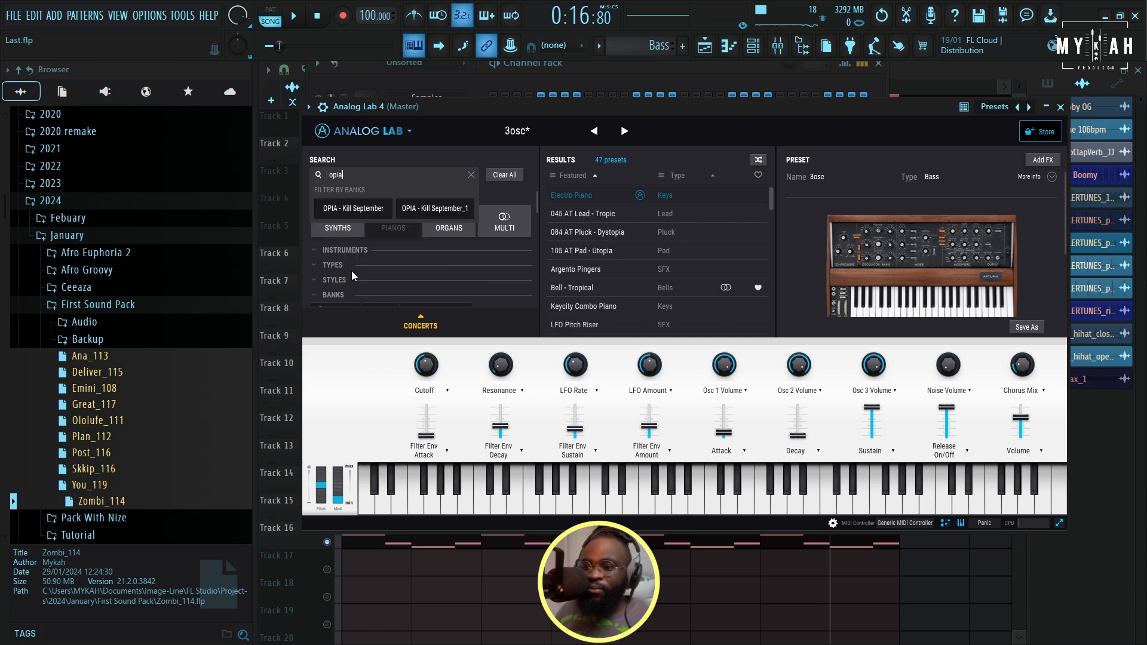
{"action": "left_click", "coordinate": [358, 210]}
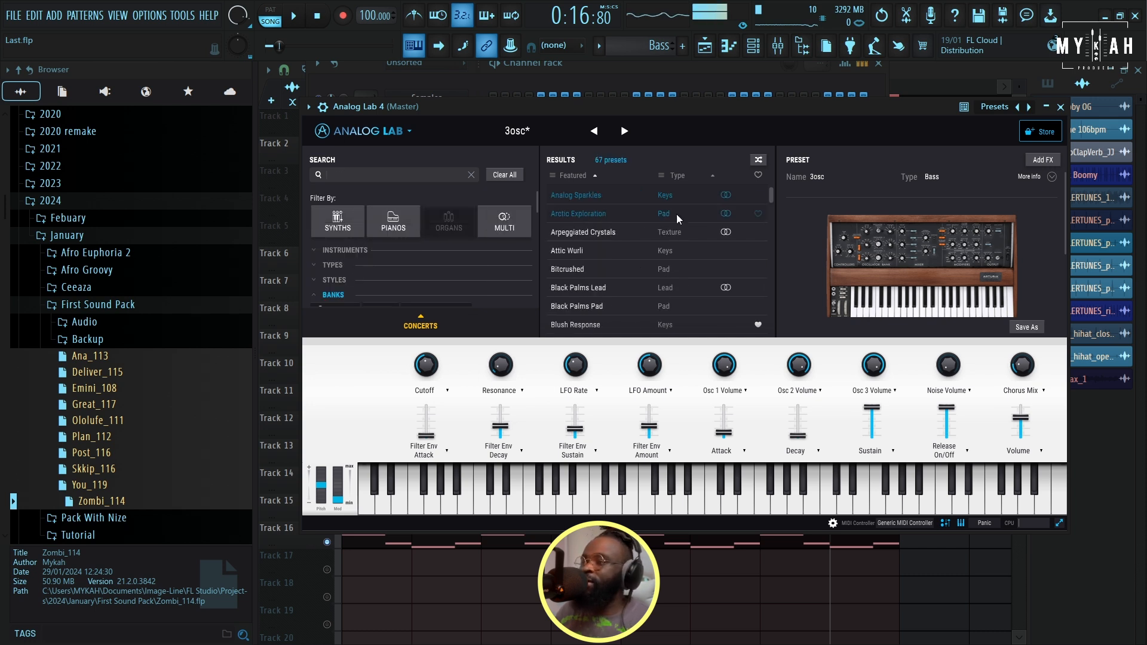
{"action": "left_click", "coordinate": [758, 175]}
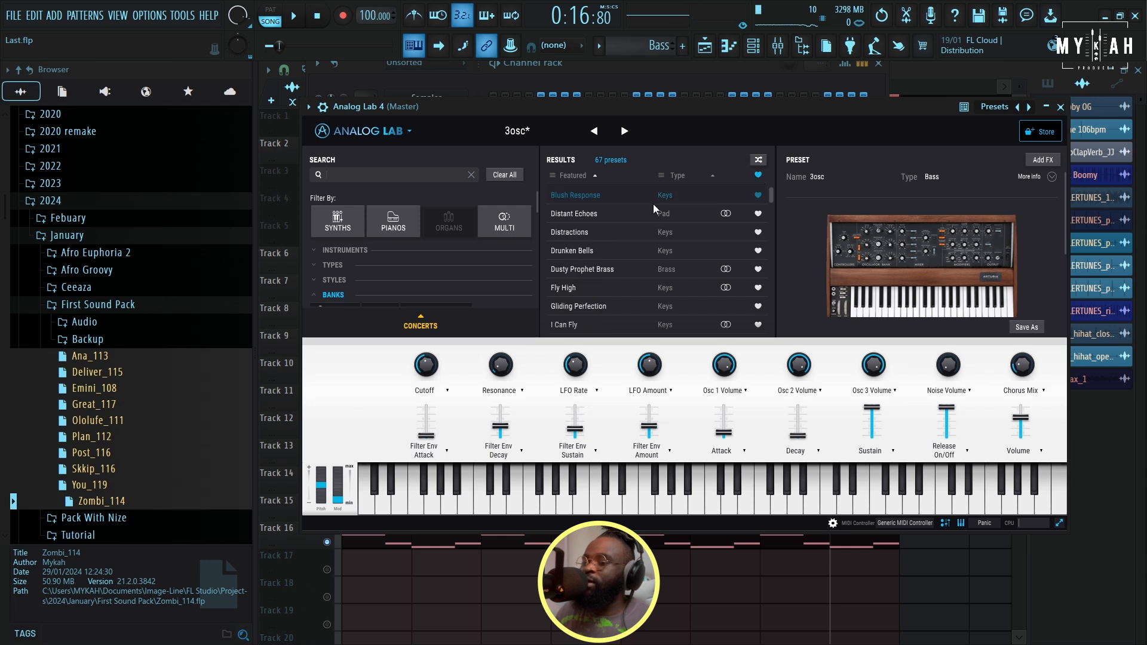
{"action": "left_click", "coordinate": [561, 233]}
- Select the Epi pattern in the playlist and copy its Lounge Lizard EP-4 chord notes
{"action": "left_click", "coordinate": [705, 48]}
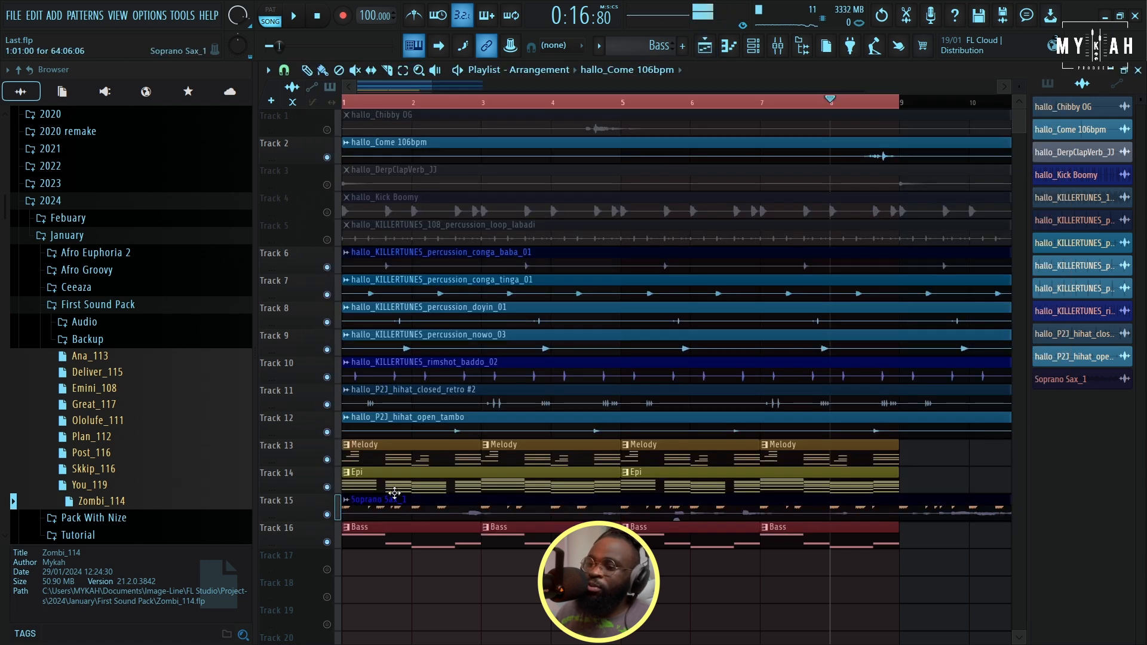
{"action": "left_click", "coordinate": [421, 481]}
{"action": "left_click", "coordinate": [753, 46]}
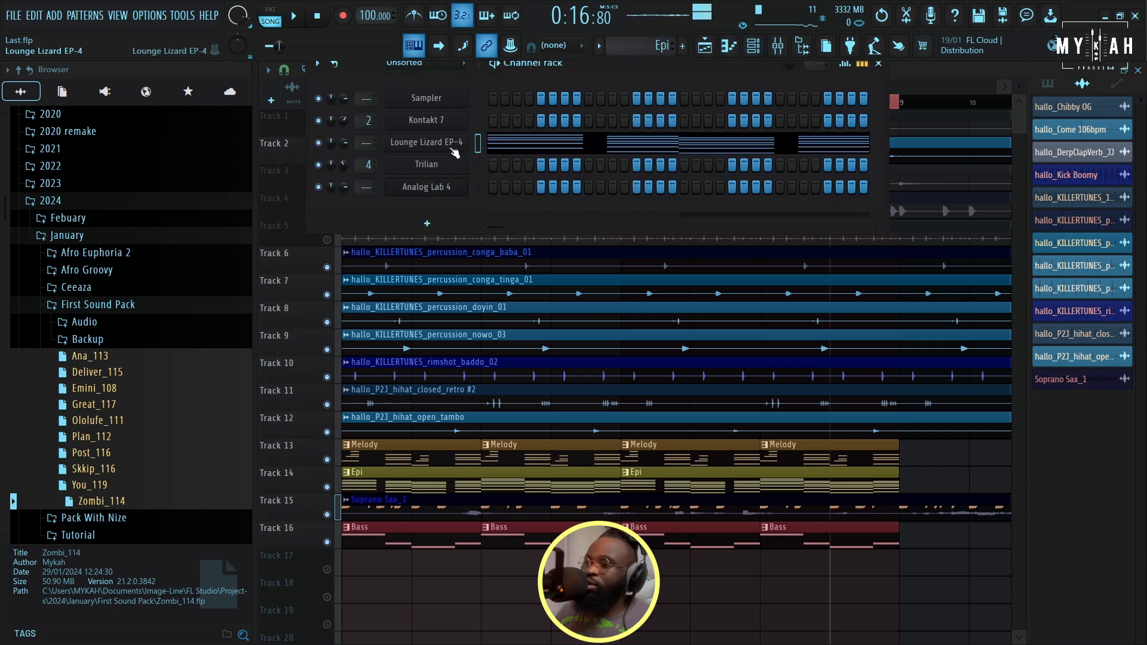
- Create a new pattern named pad with a rust-orange colour
{"action": "left_click", "coordinate": [682, 45]}
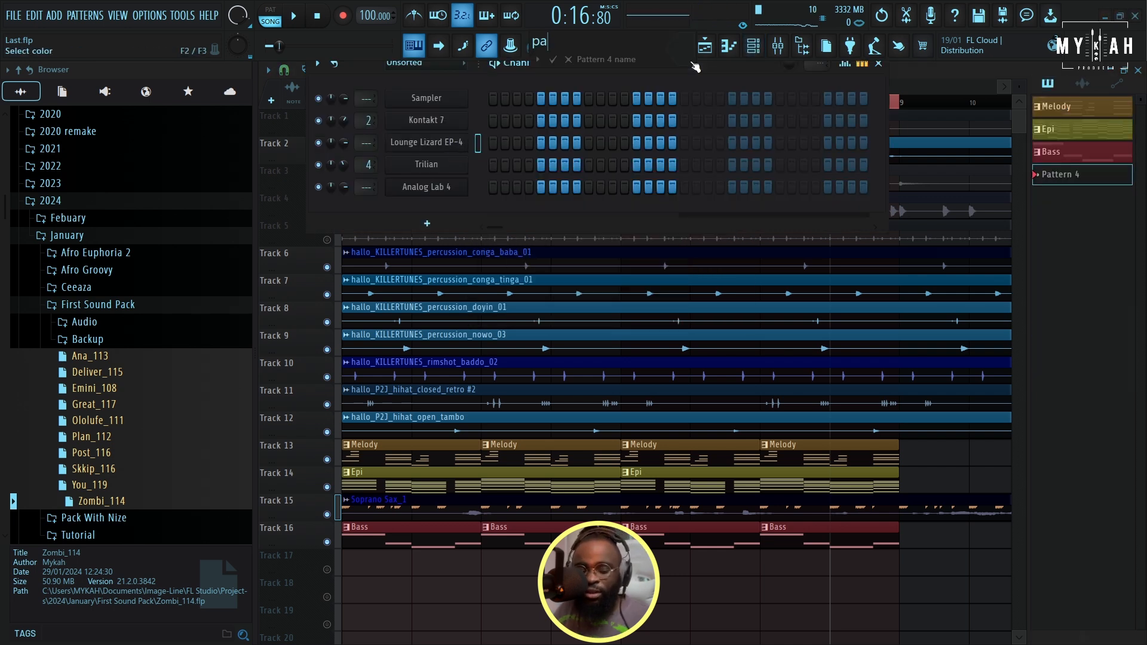
{"action": "type", "text": "pad"}
{"action": "left_click", "coordinate": [680, 56]}
{"action": "left_click", "coordinate": [740, 190]}
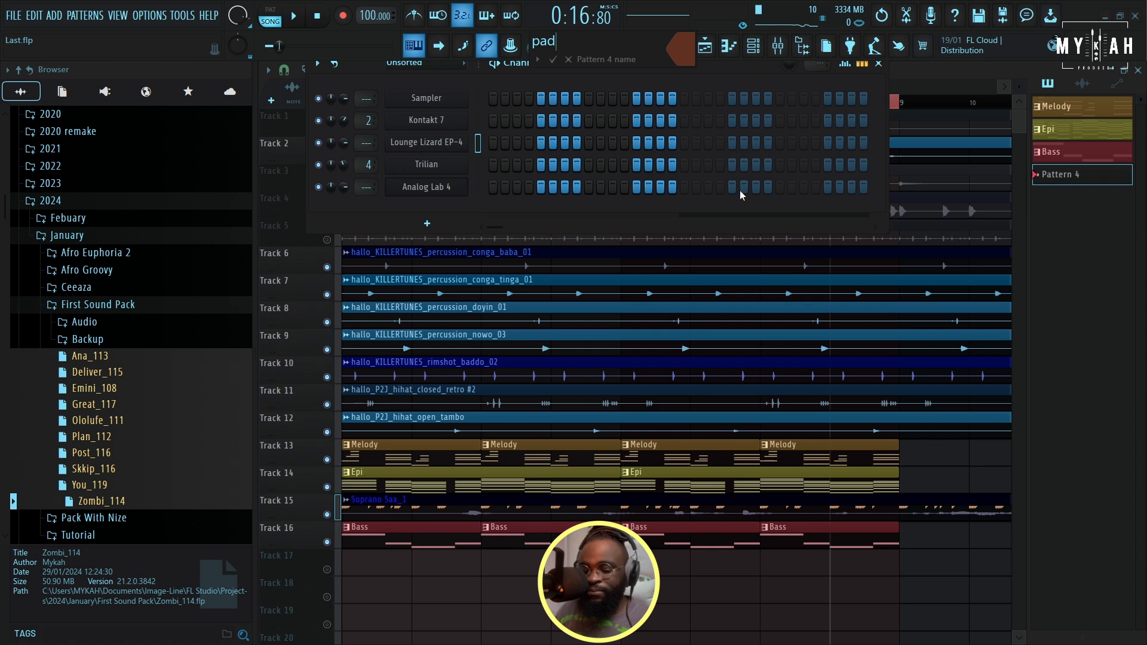
{"action": "key", "text": "Return"}
- Paste the copied chords onto the Analog Lab 4 channel and set its root note to D#5
{"action": "right_click", "coordinate": [436, 187]}
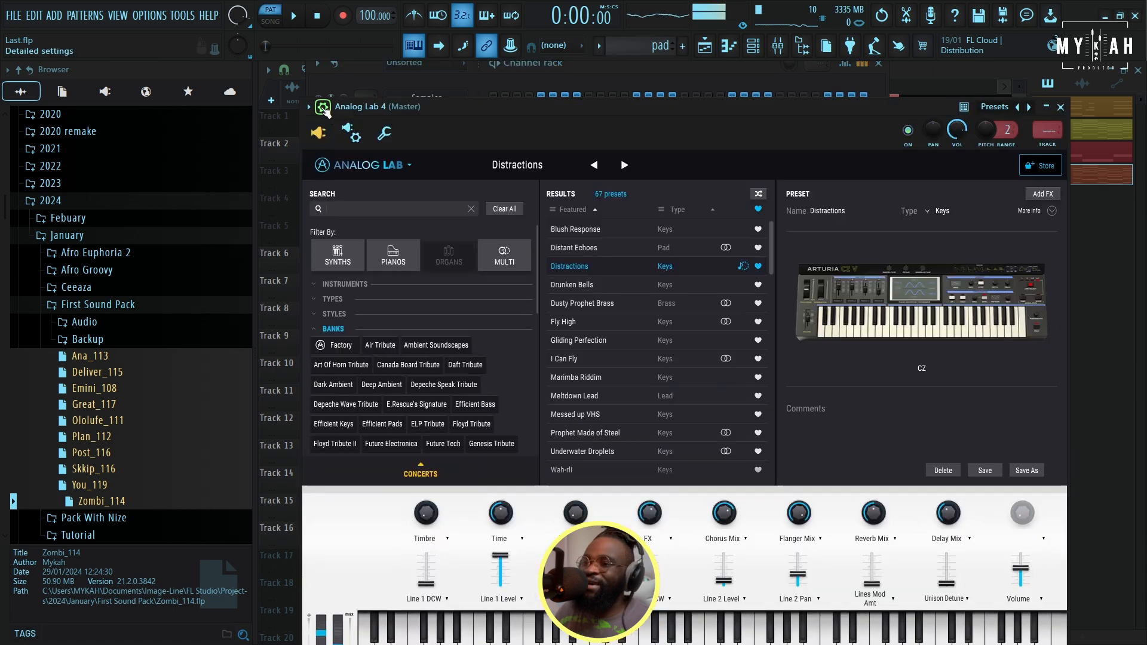
{"action": "left_click", "coordinate": [384, 133]}
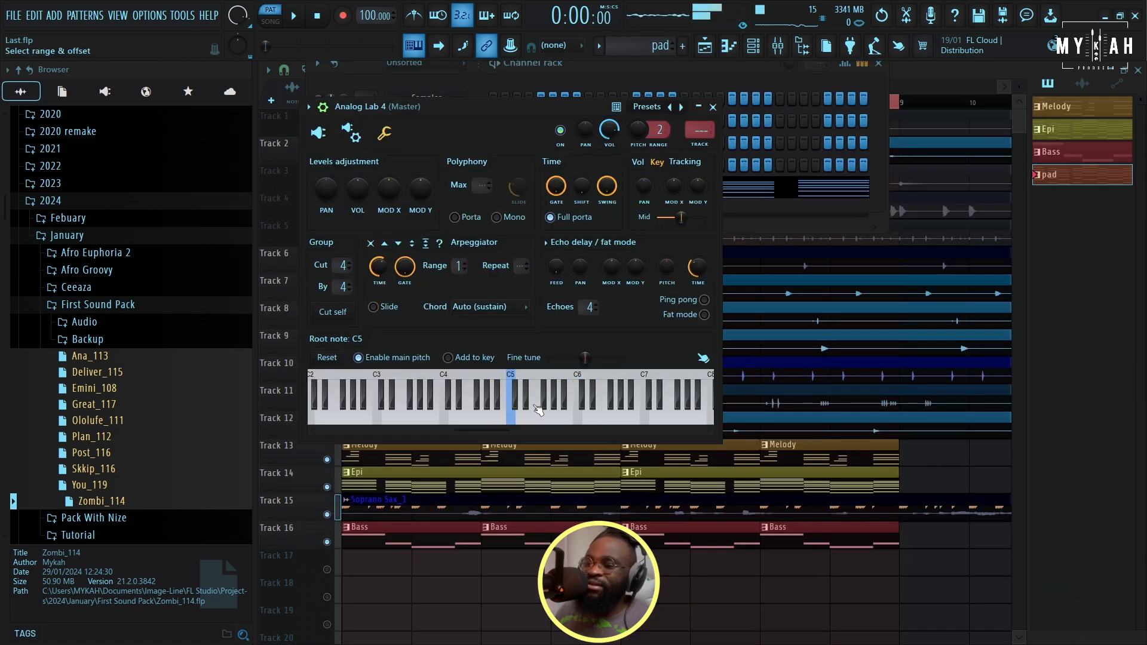
{"action": "key", "text": "space"}
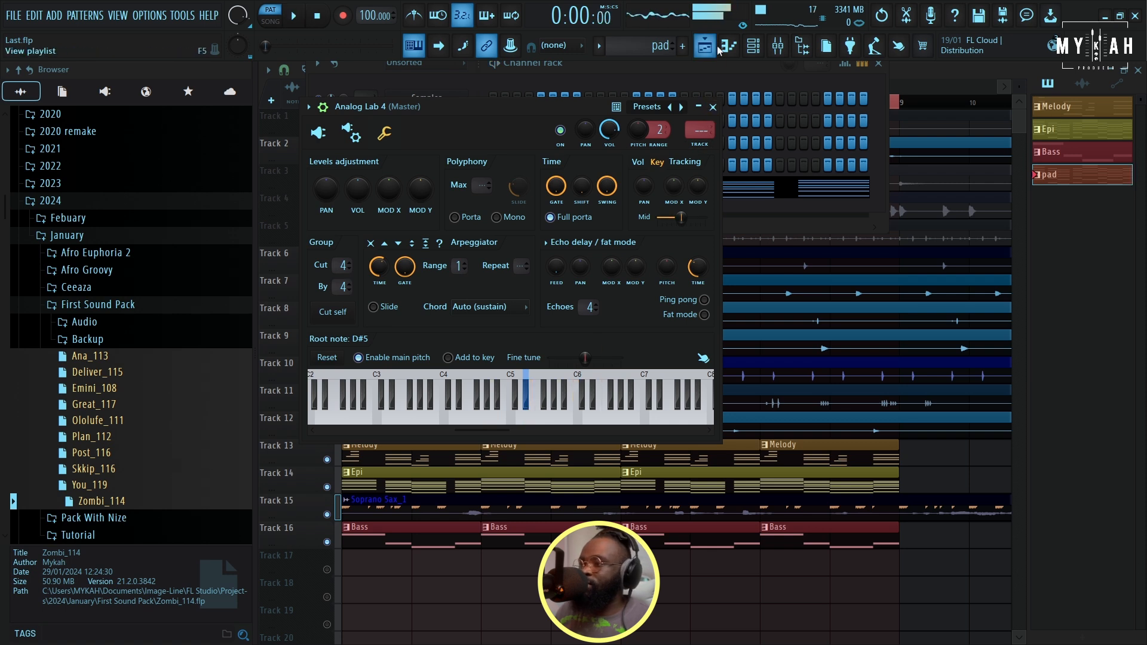
- Lower the Analog Lab 4 channel volume to 50% and transpose all its pad chord notes down one octave
{"action": "left_click", "coordinate": [729, 46]}
{"action": "key", "text": "F6"}
{"action": "key", "text": "space"}
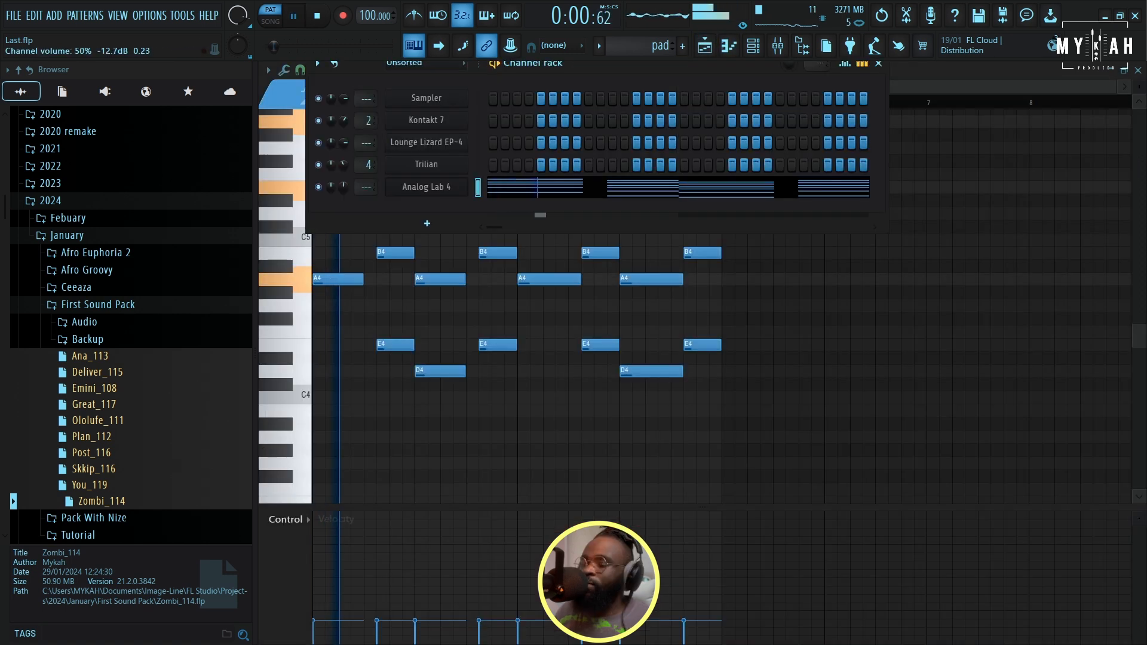
{"action": "key", "text": "space"}
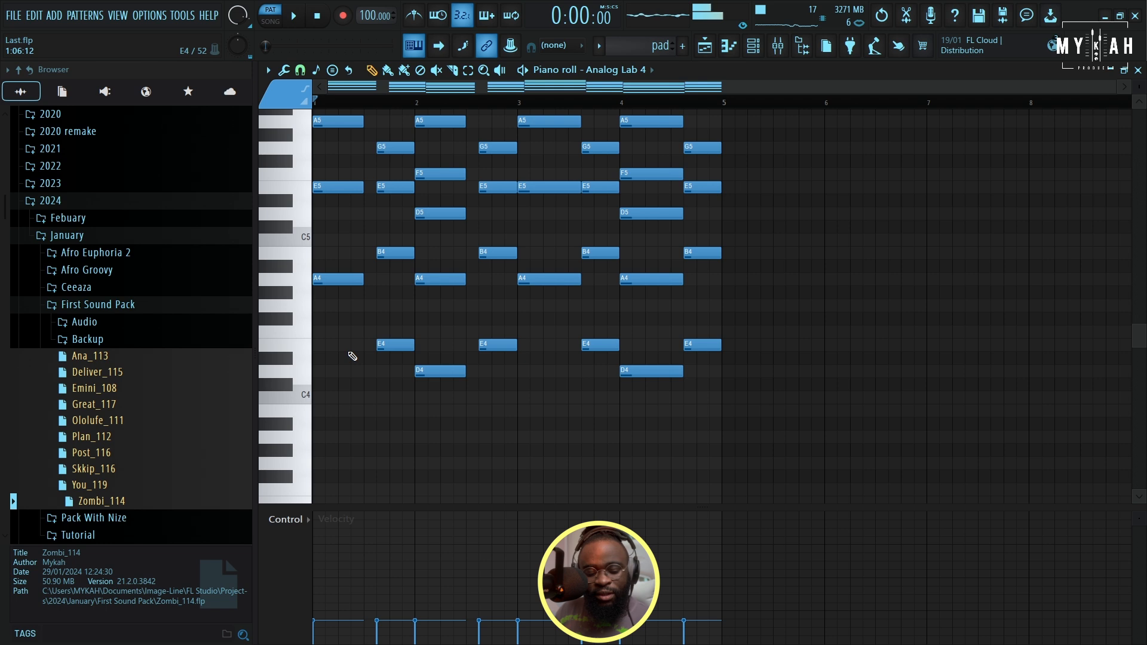
{"action": "key", "text": "ctrl+Down"}
{"action": "key", "text": "space"}
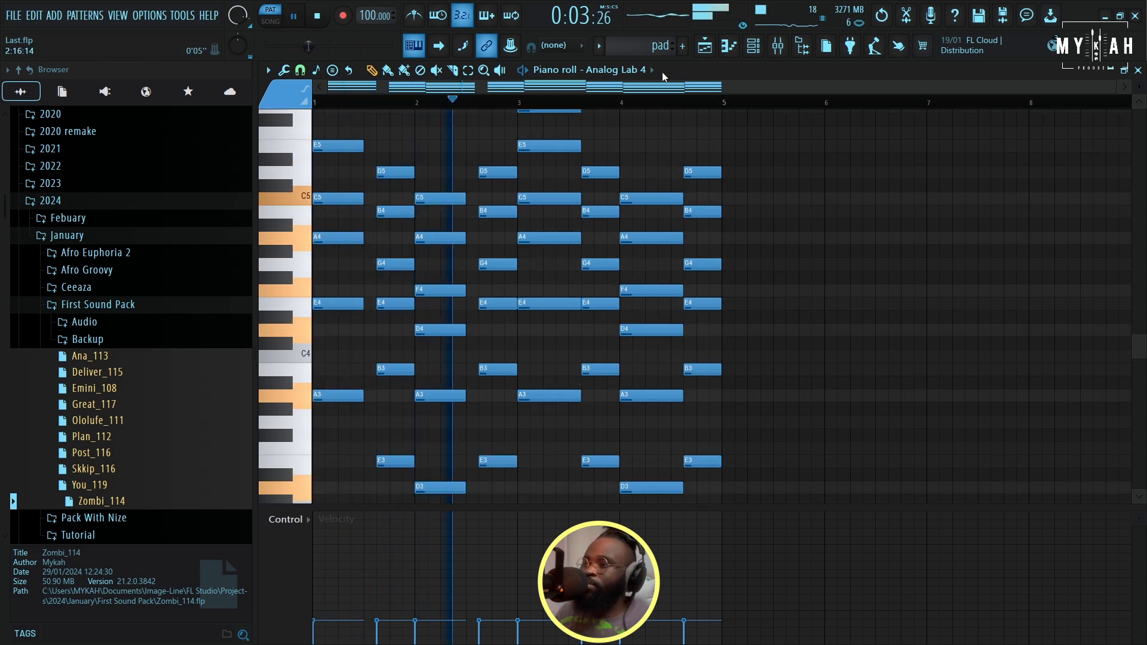
- Assign the Analog Lab 4 channel to free mixer track 12
{"action": "left_click", "coordinate": [705, 46]}
{"action": "left_click", "coordinate": [754, 48]}
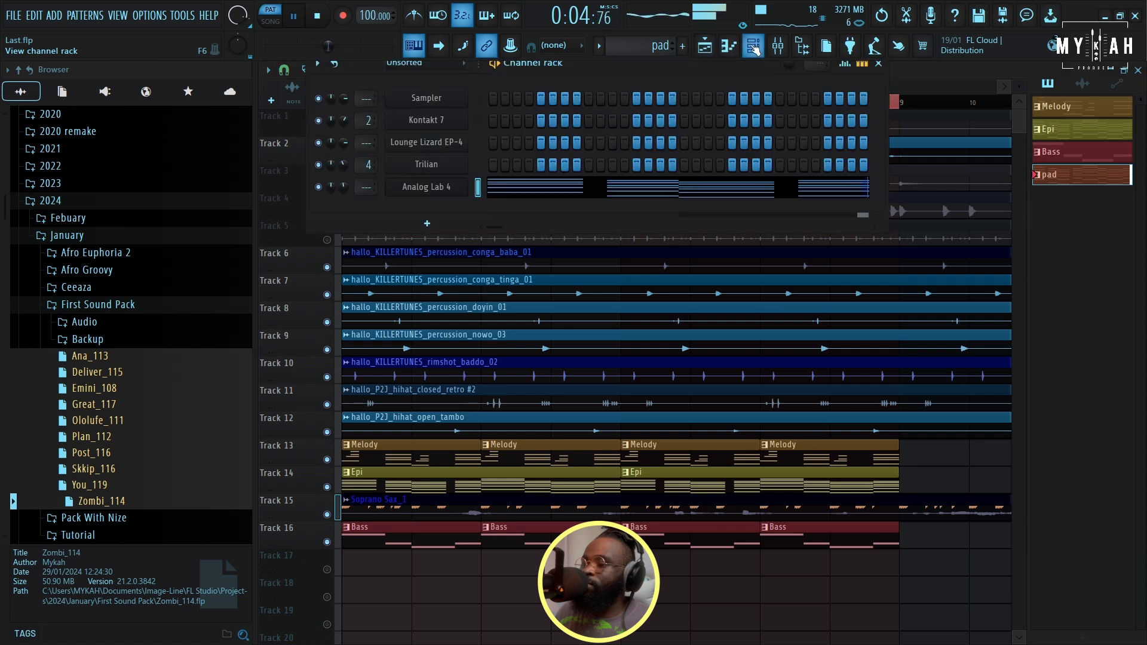
{"action": "left_click", "coordinate": [417, 187]}
{"action": "left_click", "coordinate": [704, 147]}
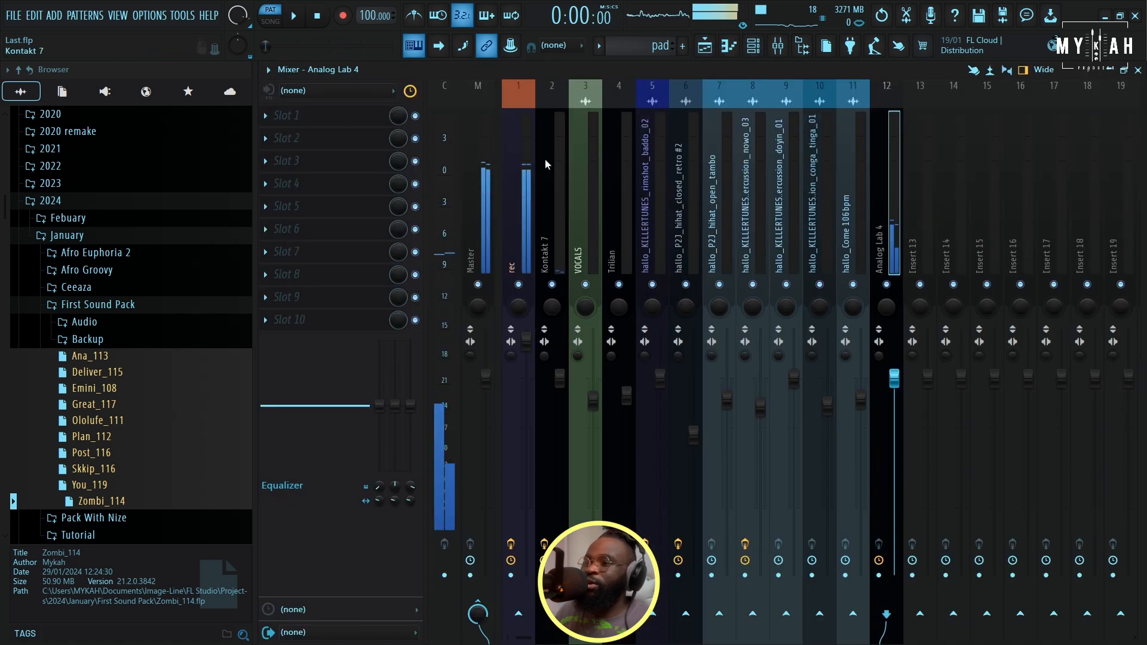
- Load Fruity Parametric EQ 2 in slot 1 of the Analog Lab 4 track and use band 1 as a steep low cut at about 145 Hz
{"action": "left_click", "coordinate": [300, 118]}
{"action": "left_click", "coordinate": [791, 301]}
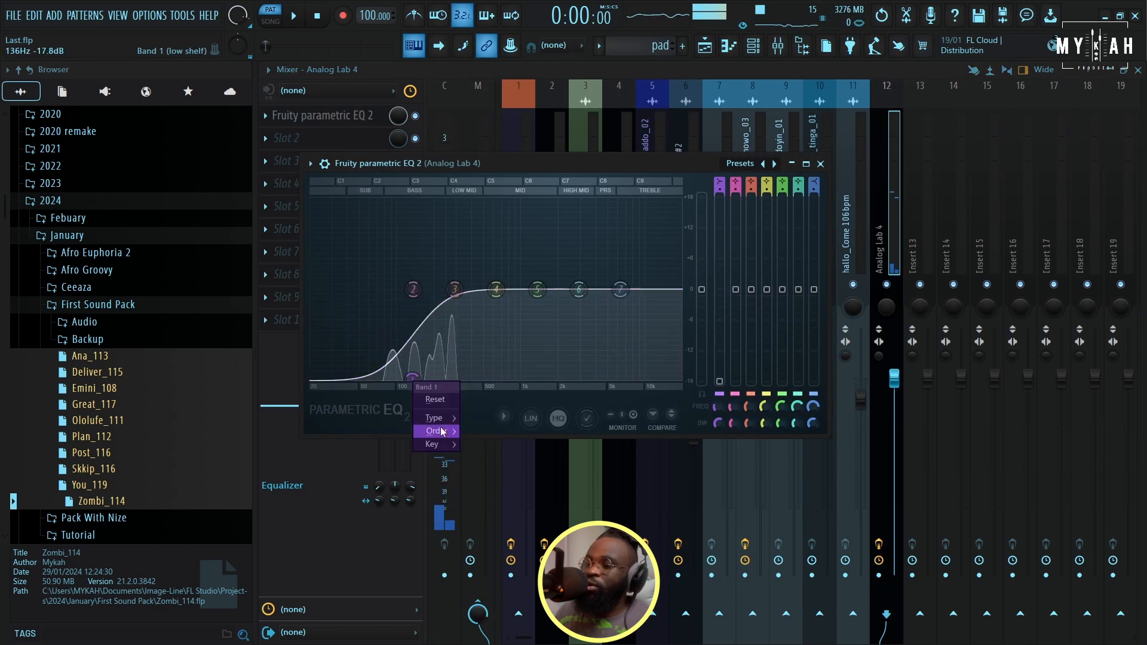
{"action": "left_click", "coordinate": [486, 431]}
{"action": "key", "text": "space"}
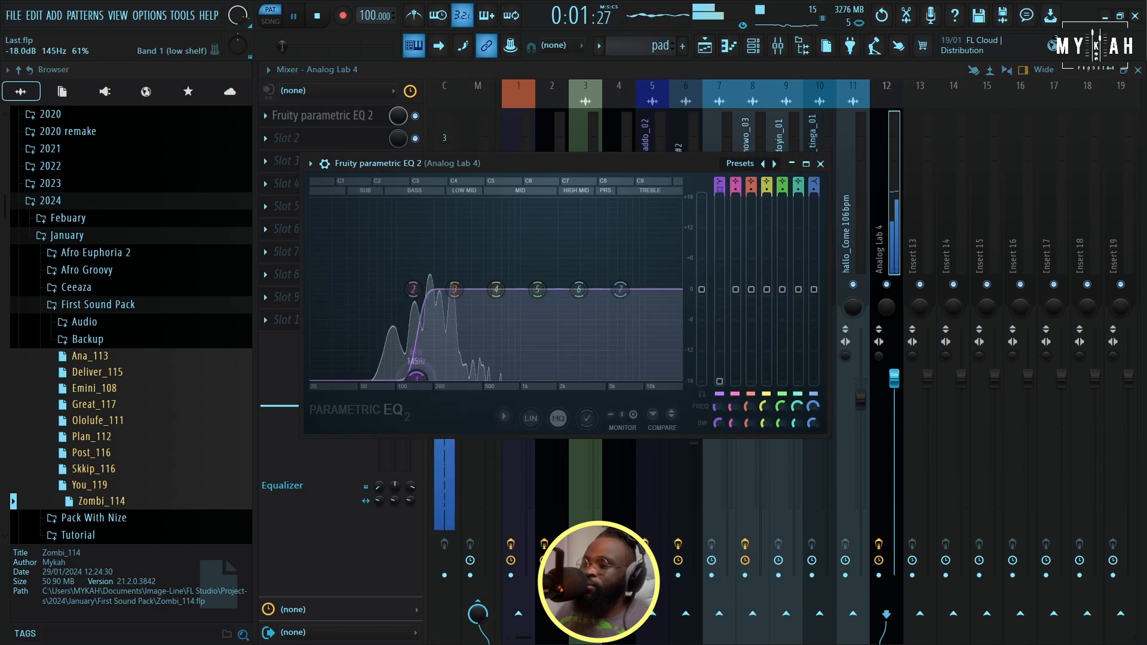
- Place the pad pattern on Track 17 at bars 1 and 5, enable the track, and play the song from the start
{"action": "key", "text": "F5"}
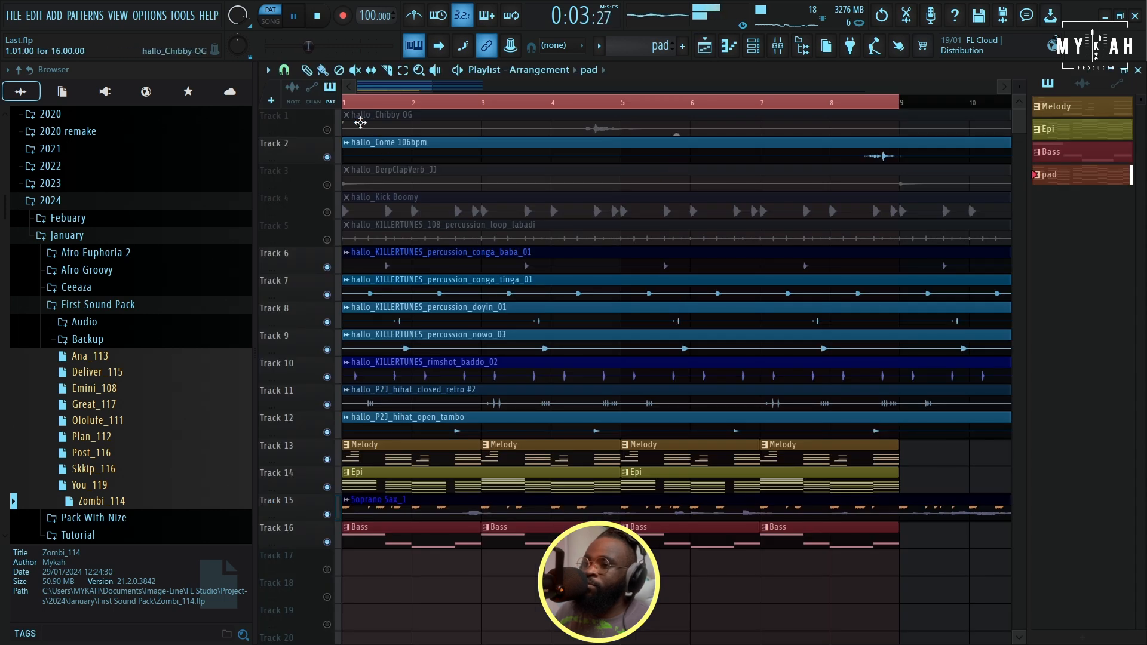
{"action": "left_click", "coordinate": [343, 104]}
{"action": "scroll", "coordinate": [364, 455], "scroll_direction": "down", "scroll_amount": 3}
{"action": "left_click", "coordinate": [360, 481]}
{"action": "left_click", "coordinate": [328, 487]}
{"action": "left_click", "coordinate": [633, 482]}
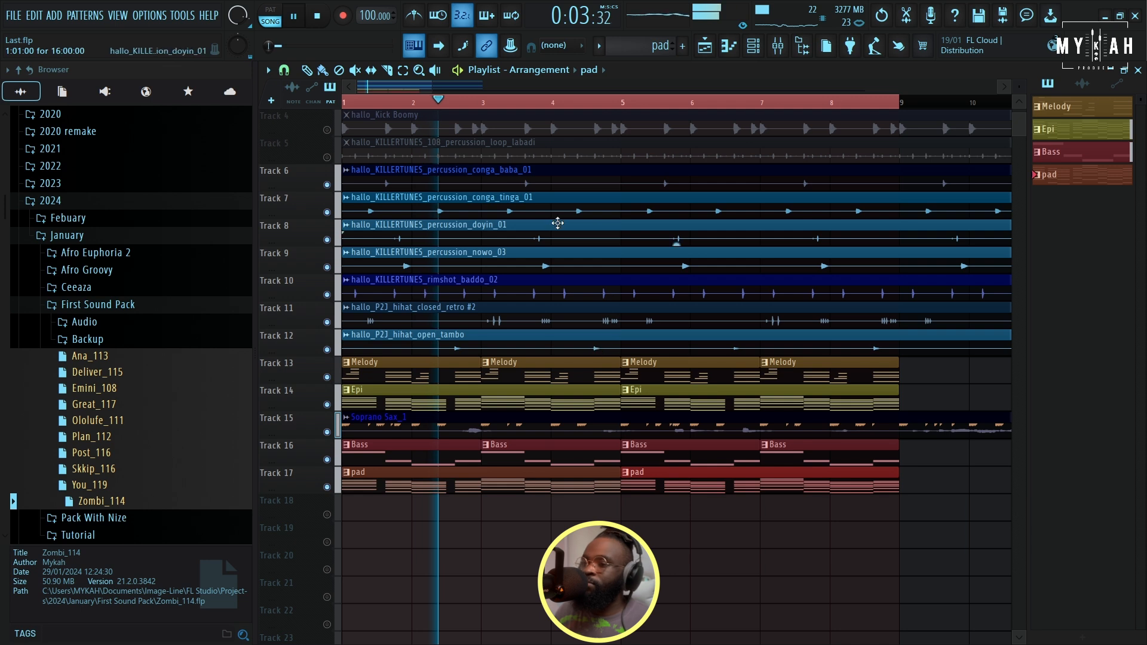
- Unmute the percussion_loop_labadi track, inspect its mixer track 13 with the WaveShell effect, and return to the playlist
{"action": "key", "text": "F9"}
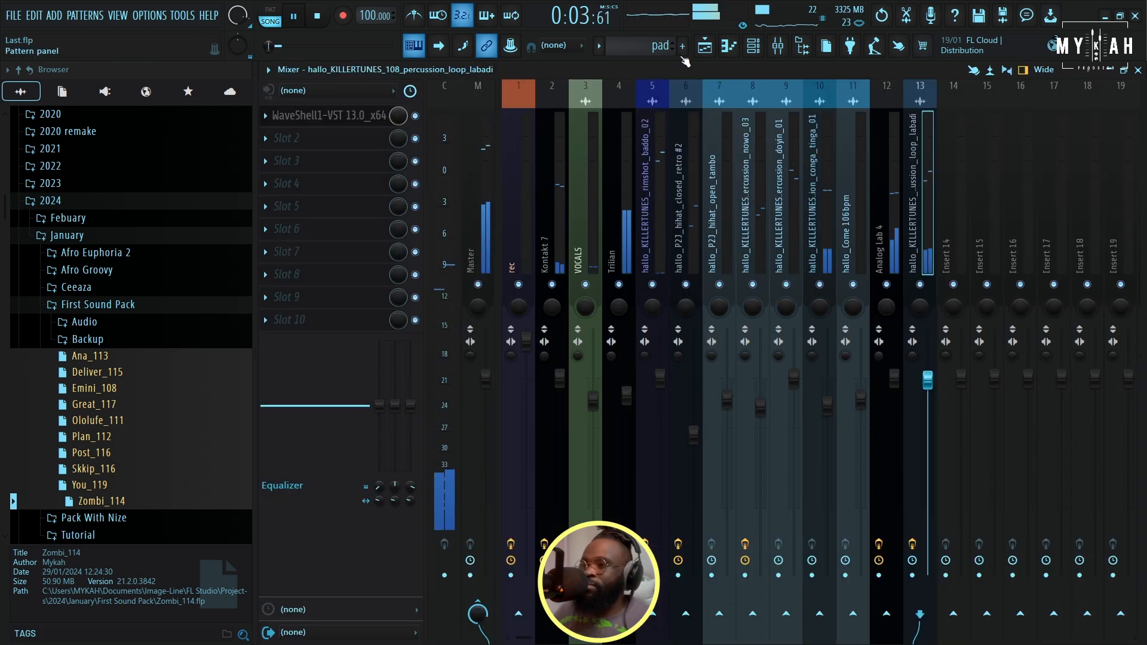
{"action": "left_click", "coordinate": [704, 47]}
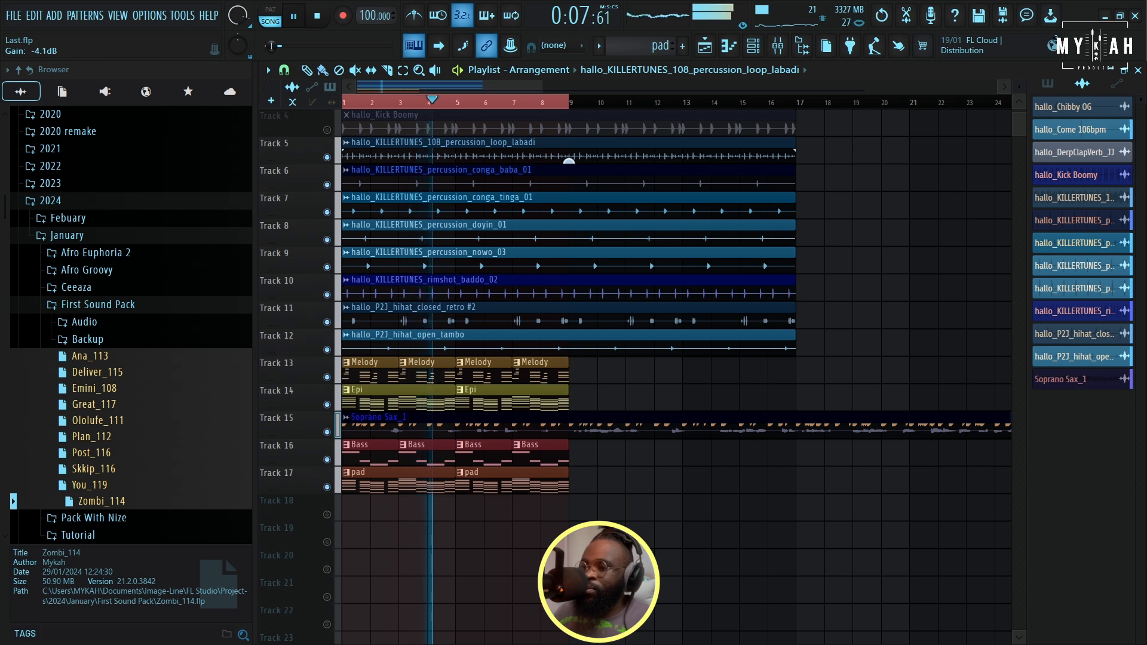
- Enable the muted hallo_DerpClapVerb_JJ clap on Track 3 while the song plays
{"action": "left_click_drag", "start_coordinate": [542, 82], "coordinate": [449, 82]}
{"action": "scroll", "coordinate": [532, 209], "scroll_direction": "up", "scroll_amount": 3}
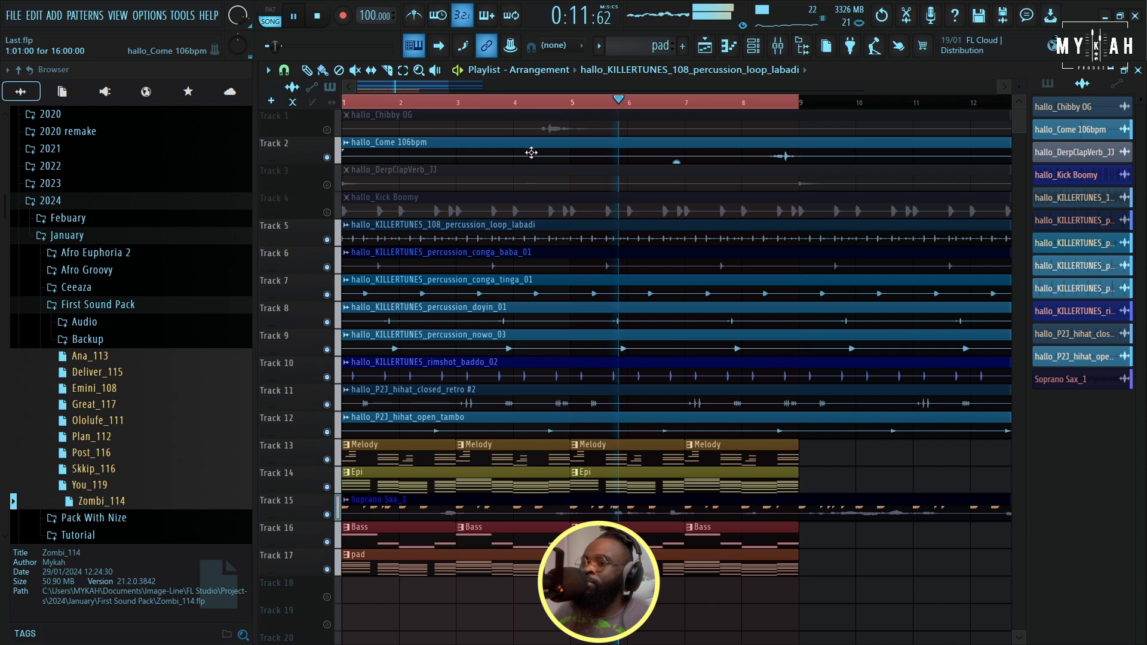
{"action": "left_click", "coordinate": [327, 185]}
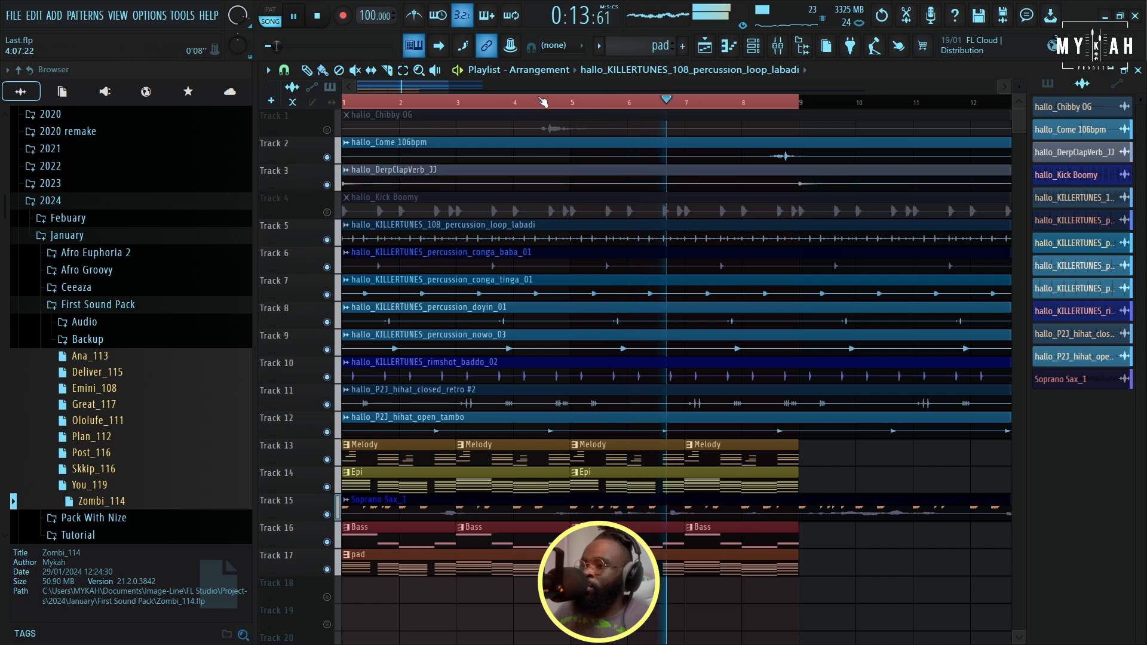
{"action": "scroll", "coordinate": [541, 107], "scroll_direction": "down", "scroll_amount": 2}
{"action": "scroll", "coordinate": [540, 110], "scroll_direction": "down", "scroll_amount": 3}
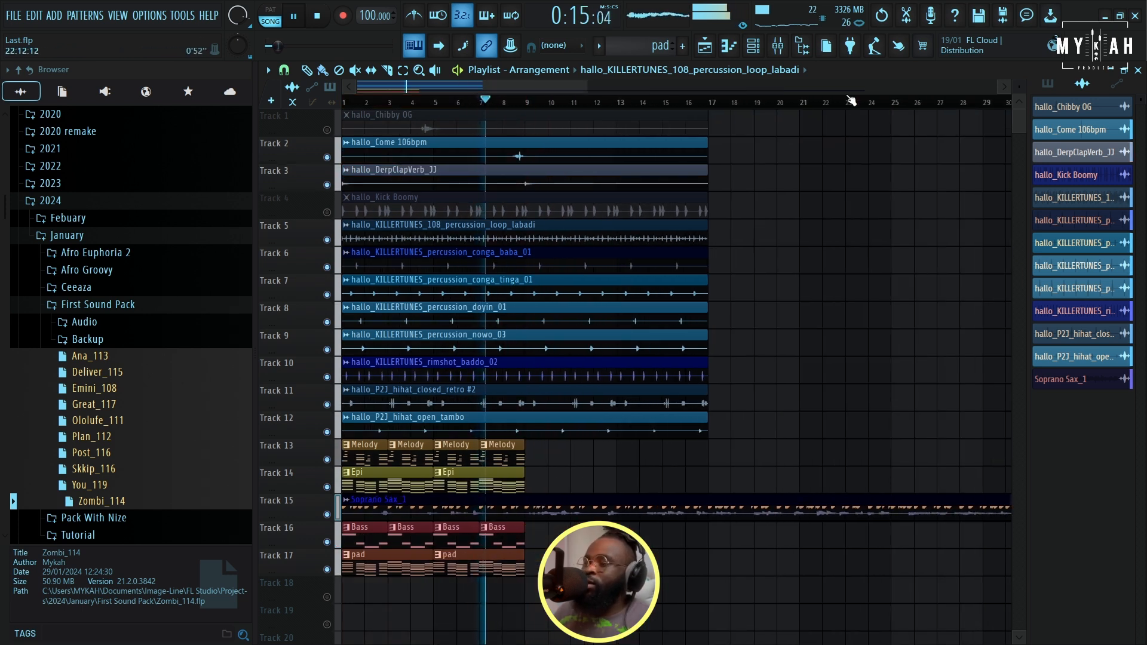
{"action": "scroll", "coordinate": [675, 377], "scroll_direction": "down", "scroll_amount": 1}
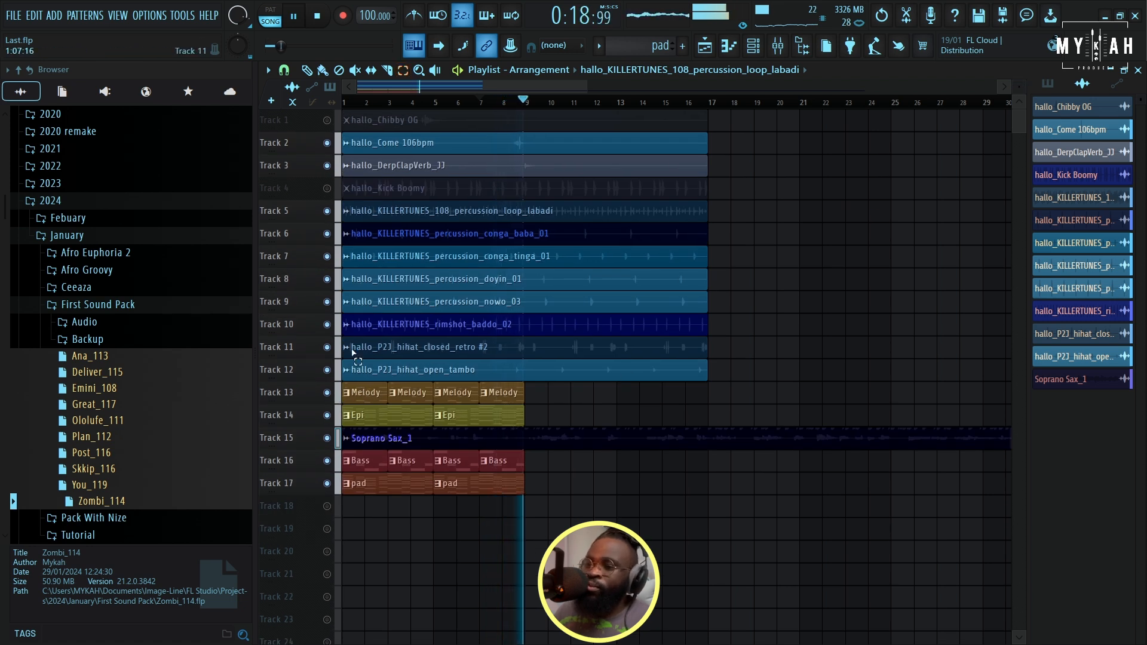
- Select the Melody, Epi, Bass and pad clips in bars 1 to 8 and duplicate them to start at bar 9
{"action": "left_click_drag", "start_coordinate": [351, 395], "coordinate": [530, 417]}
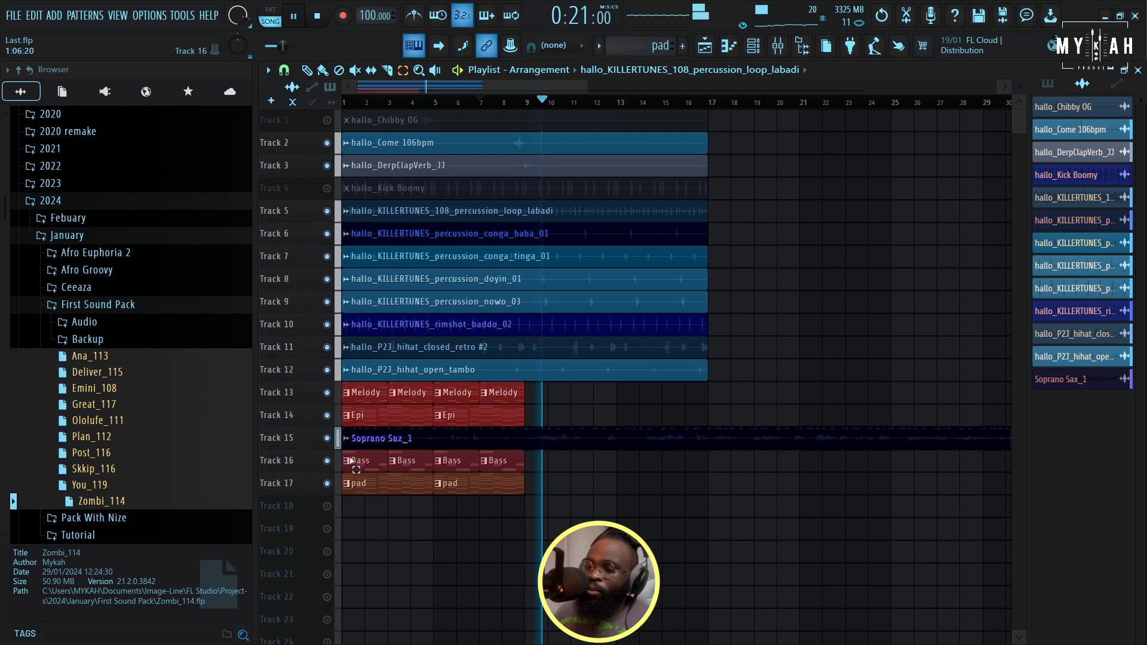
{"action": "left_click_drag", "start_coordinate": [348, 463], "coordinate": [540, 511]}
{"action": "left_click_drag", "start_coordinate": [353, 423], "coordinate": [549, 419]}
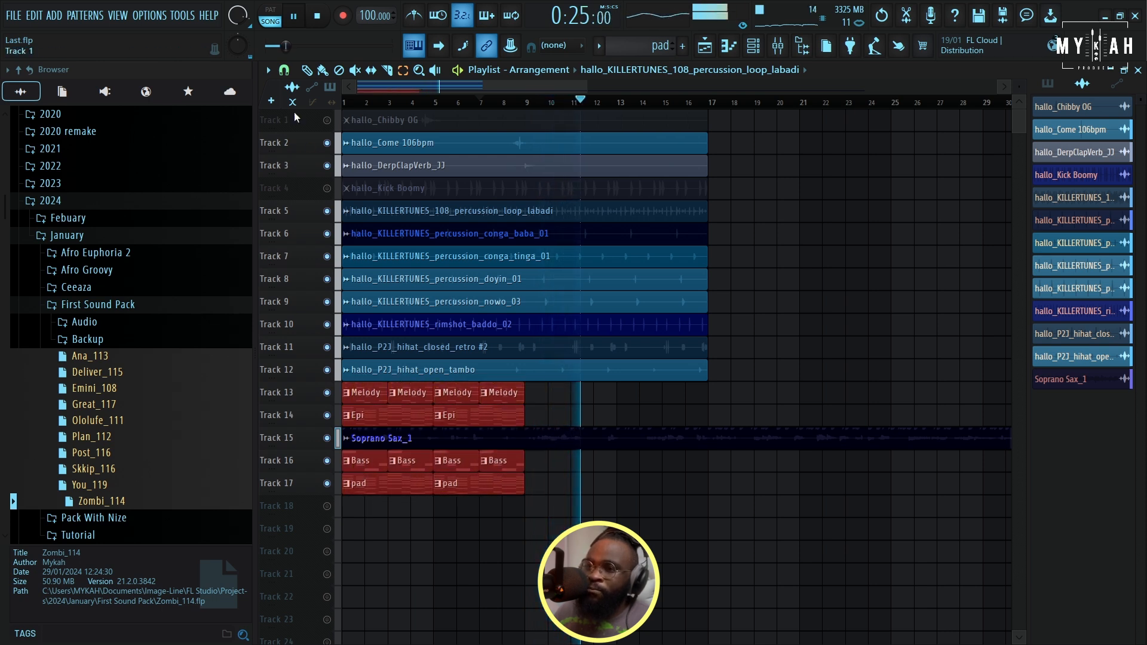
{"action": "left_click_drag", "start_coordinate": [364, 392], "coordinate": [554, 398]}
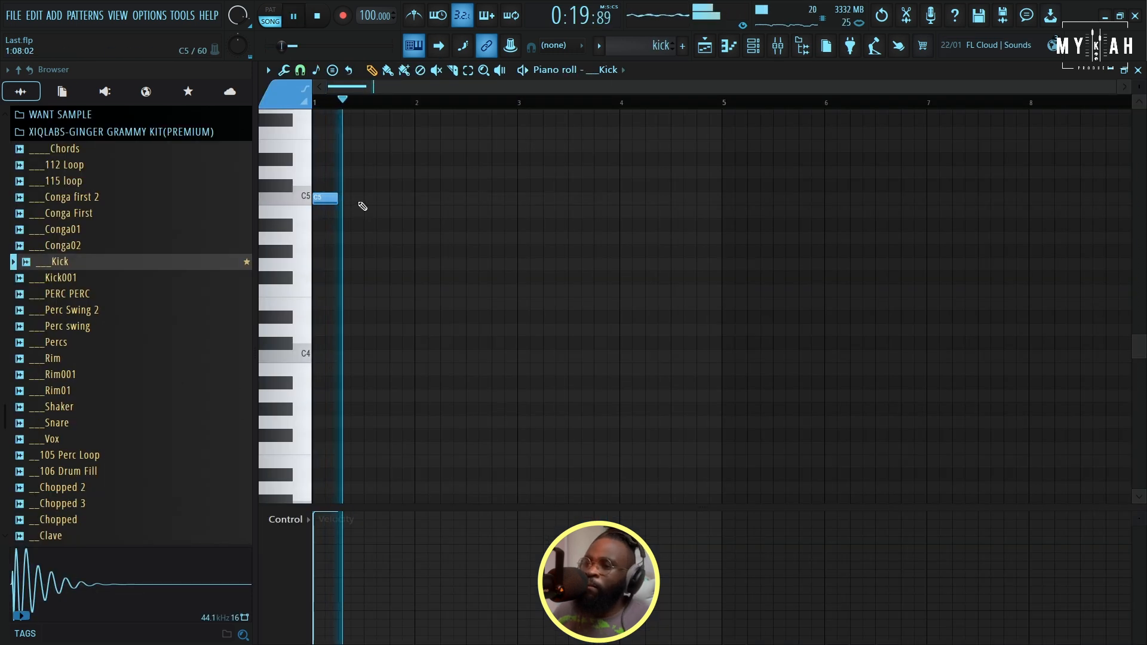
- Add two-step C5 kick notes at steps 11 of bar 1 and 1, 11 and 15 of bar 2
{"action": "left_click", "coordinate": [370, 199]}
{"action": "left_click_drag", "start_coordinate": [370, 202], "coordinate": [387, 204]}
{"action": "left_click", "coordinate": [422, 199]}
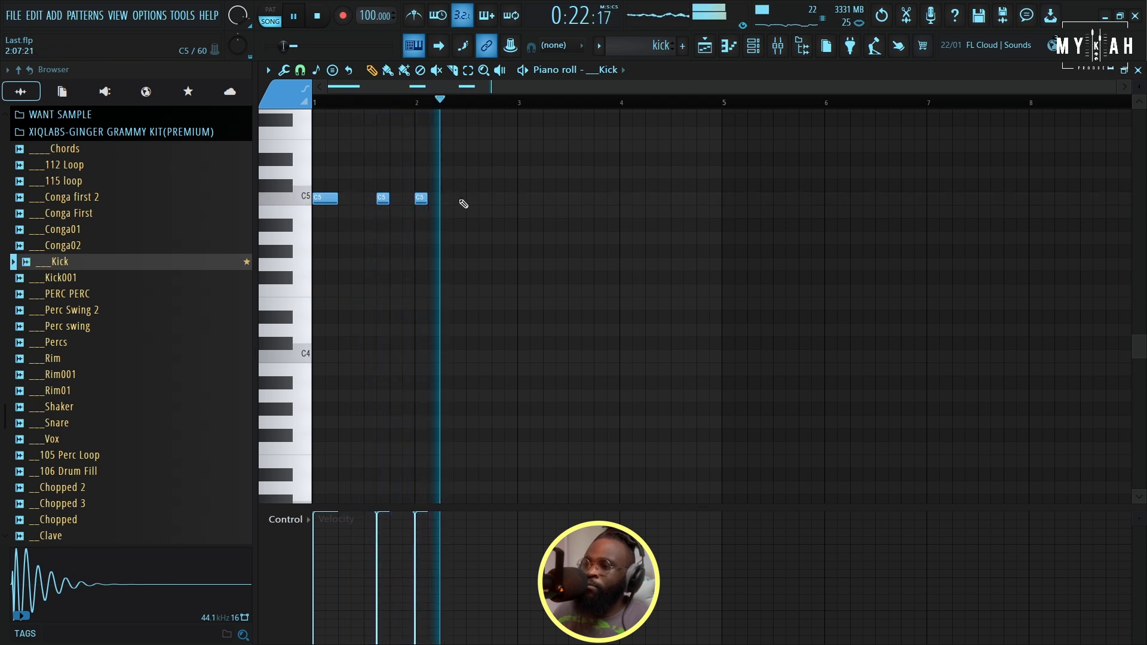
{"action": "left_click", "coordinate": [485, 199]}
{"action": "left_click", "coordinate": [509, 199]}
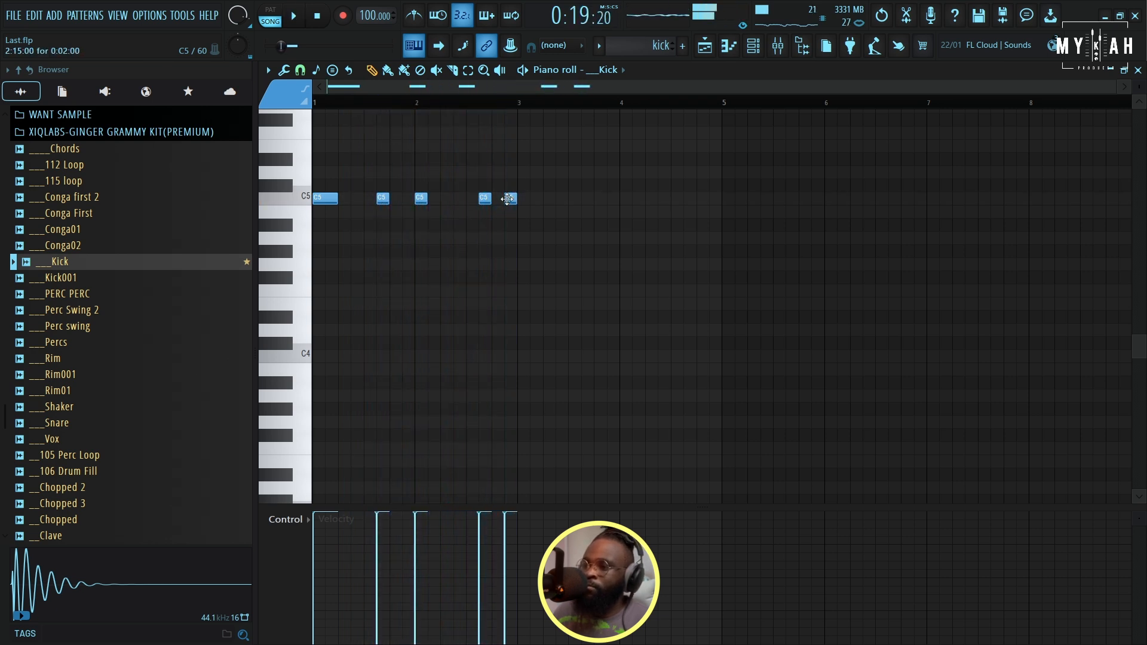
- Repeat the two-bar kick pattern on Track 18 from bar 9 through bar 16, listen to it, and stop playback
{"action": "left_click", "coordinate": [705, 47]}
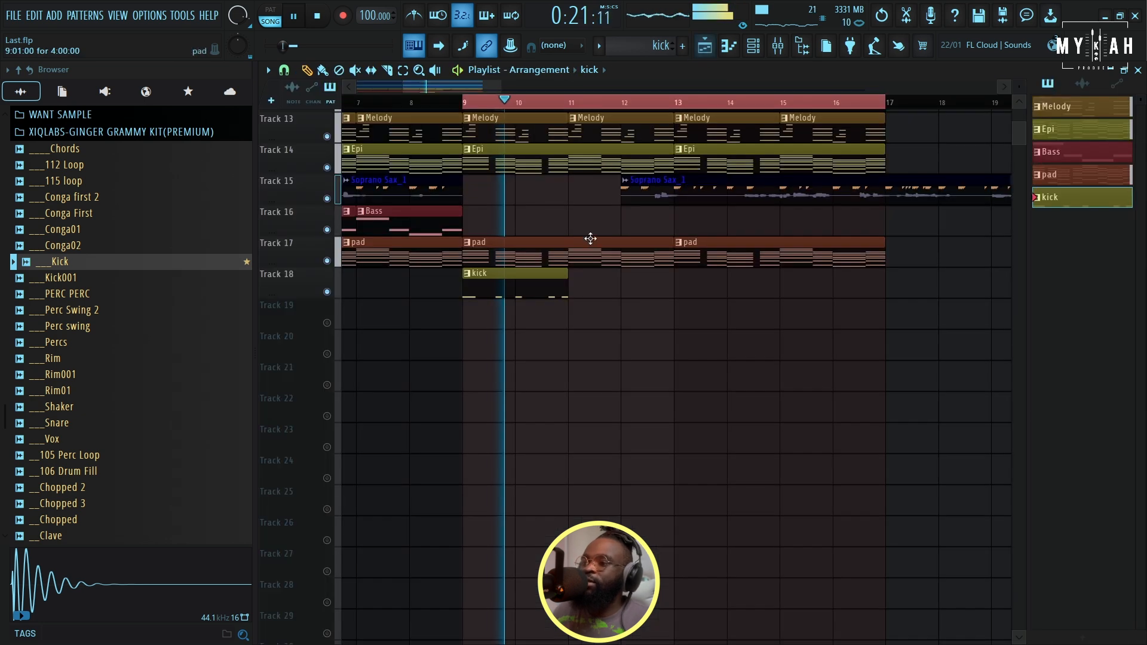
{"action": "left_click_drag", "start_coordinate": [554, 285], "coordinate": [790, 295]}
{"action": "scroll", "coordinate": [519, 106], "scroll_direction": "down", "scroll_amount": 4}
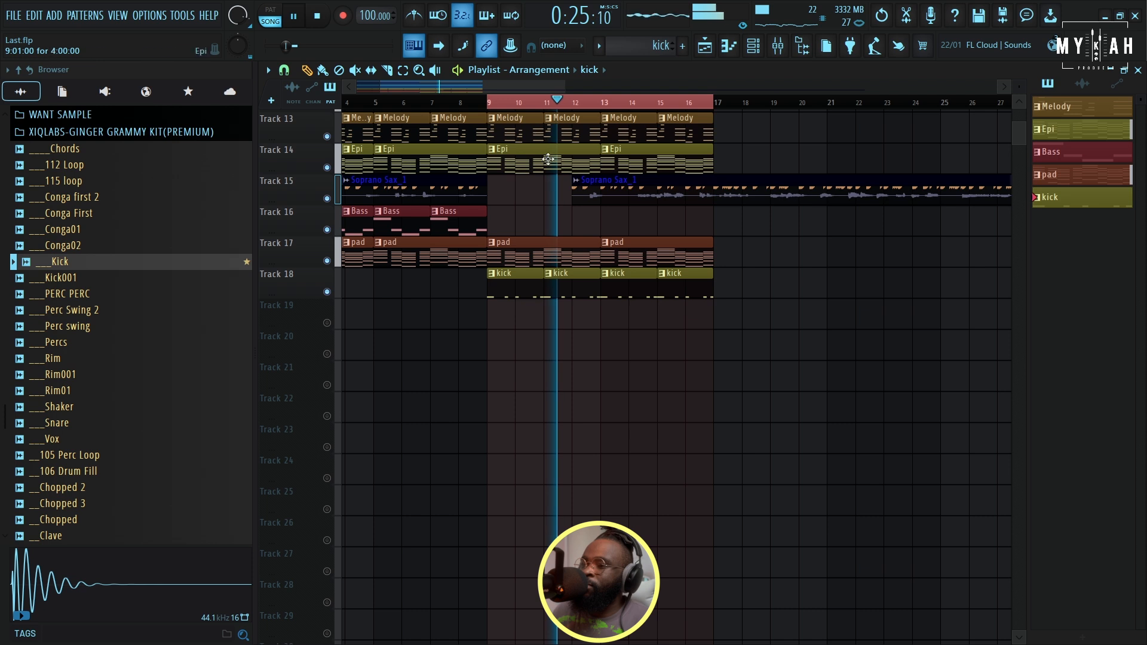
{"action": "scroll", "coordinate": [585, 200], "scroll_direction": "up", "scroll_amount": 1}
{"action": "scroll", "coordinate": [585, 200], "scroll_direction": "up", "scroll_amount": 4}
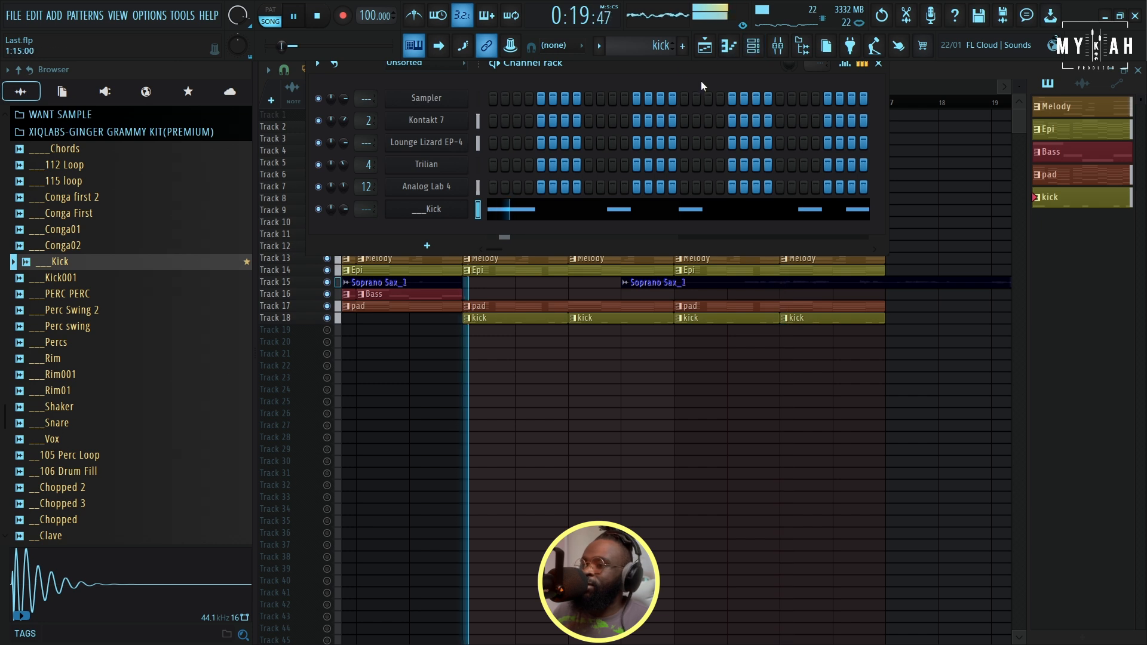
{"action": "key", "text": "space"}
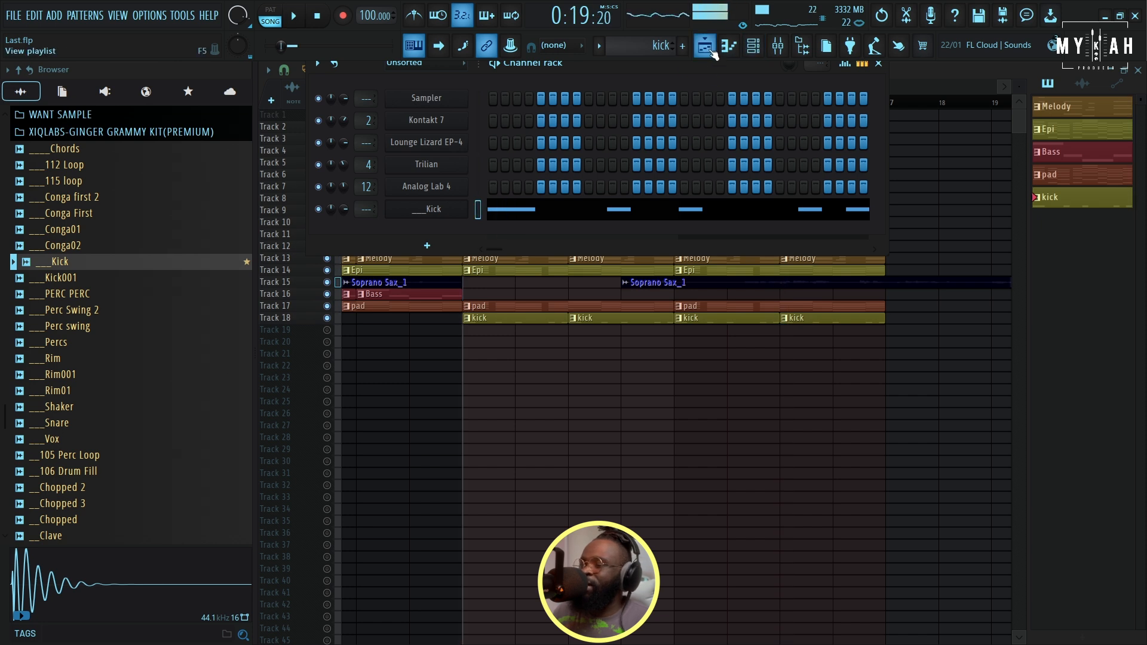
- Browse to the P2J_808s one-shots folder in the COLORS Presents TONE Vol.2 by P2J pack and start song playback
{"action": "left_click", "coordinate": [710, 49]}
{"action": "left_click", "coordinate": [754, 48]}
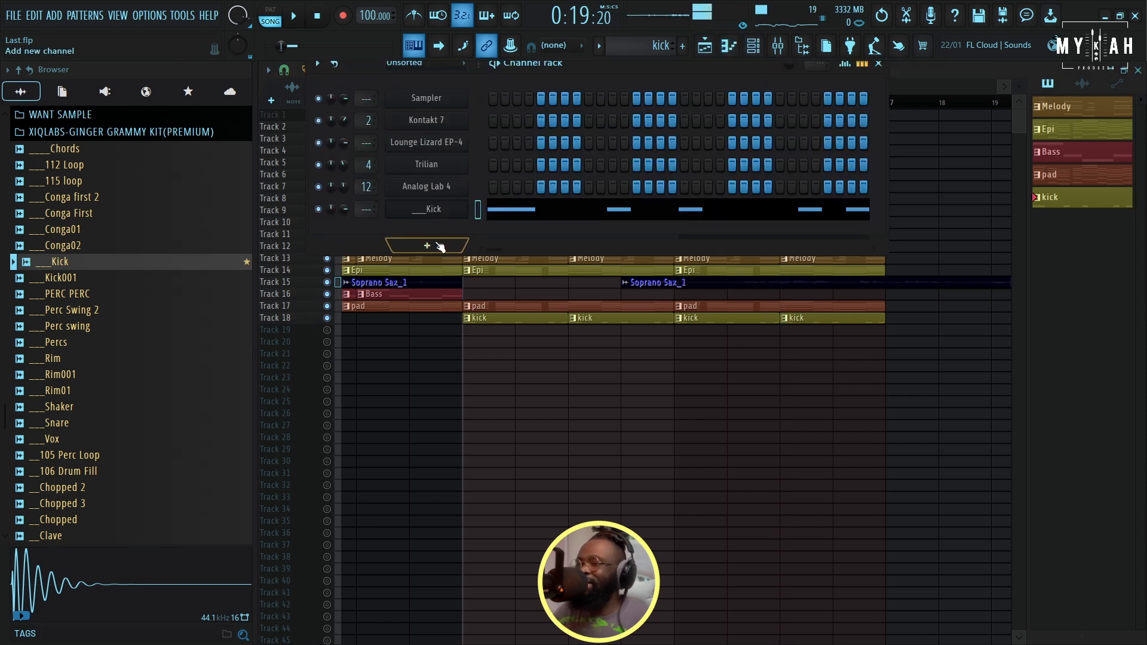
{"action": "scroll", "coordinate": [76, 236], "scroll_direction": "up", "scroll_amount": 7}
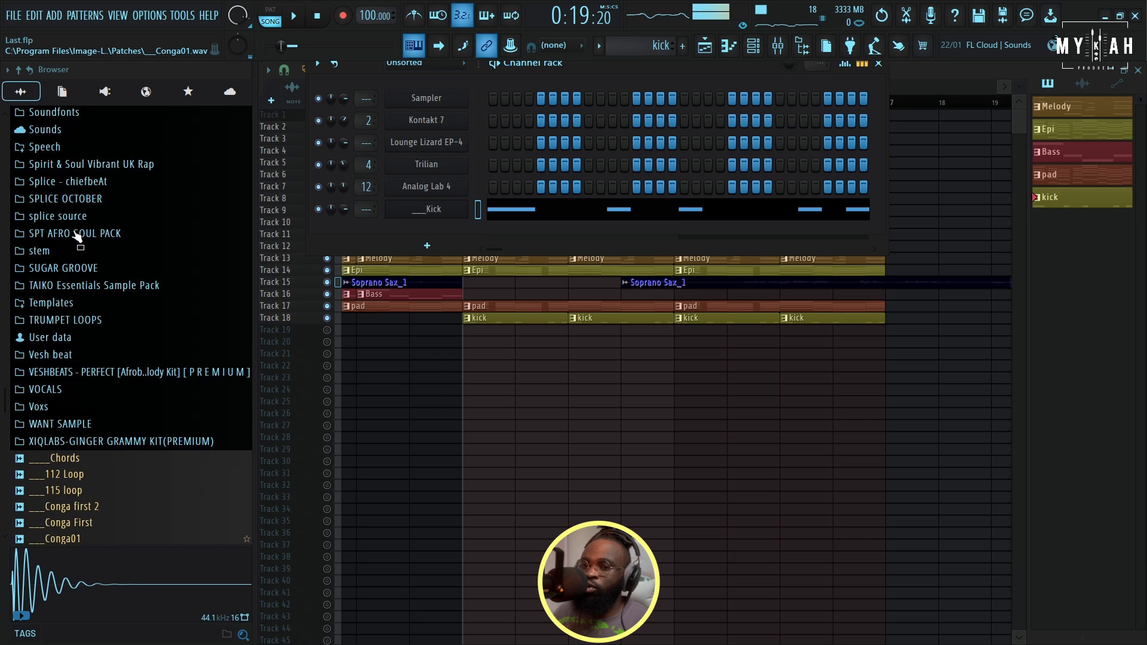
{"action": "scroll", "coordinate": [76, 236], "scroll_direction": "up", "scroll_amount": 20}
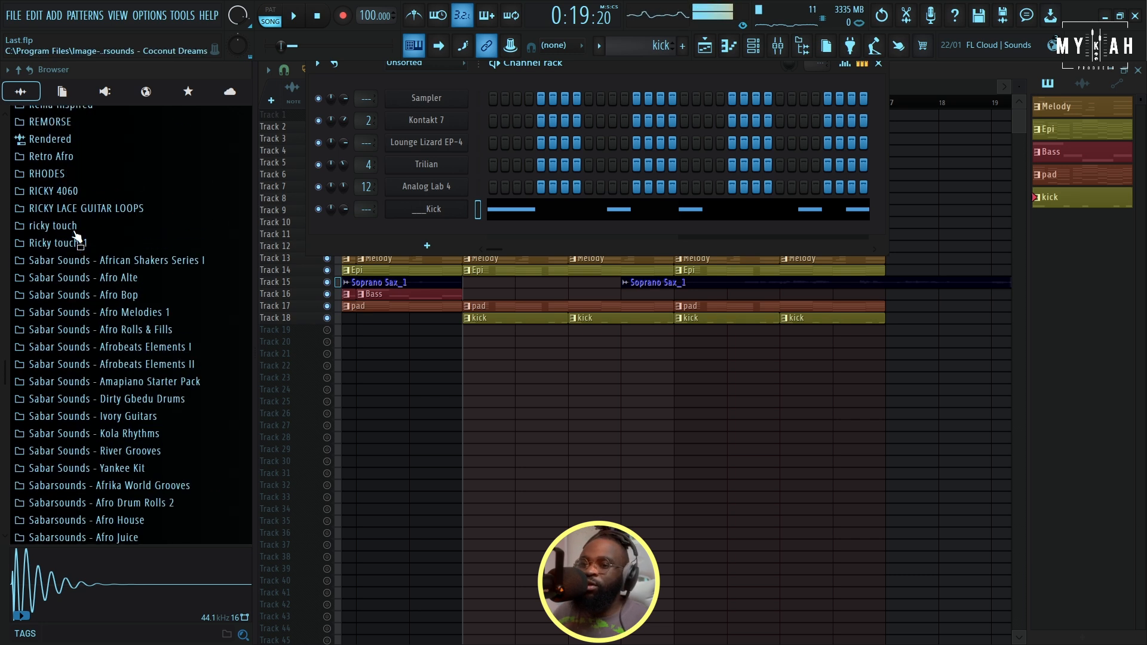
{"action": "scroll", "coordinate": [76, 237], "scroll_direction": "up", "scroll_amount": 20}
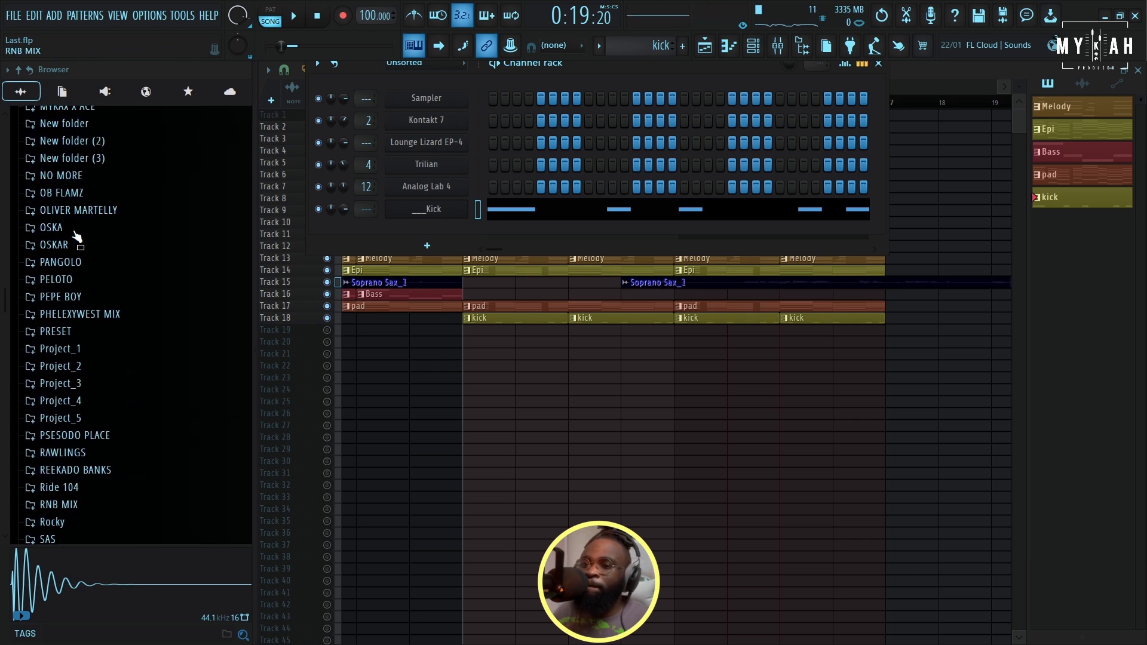
{"action": "scroll", "coordinate": [76, 236], "scroll_direction": "up", "scroll_amount": 20}
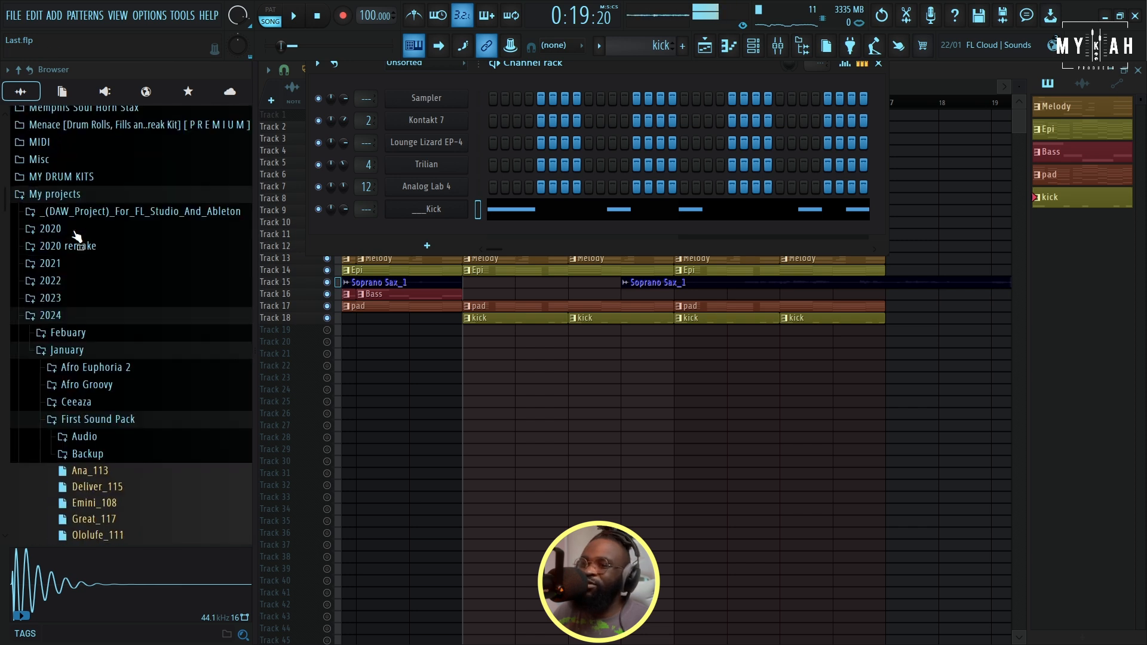
{"action": "scroll", "coordinate": [77, 237], "scroll_direction": "up", "scroll_amount": 15}
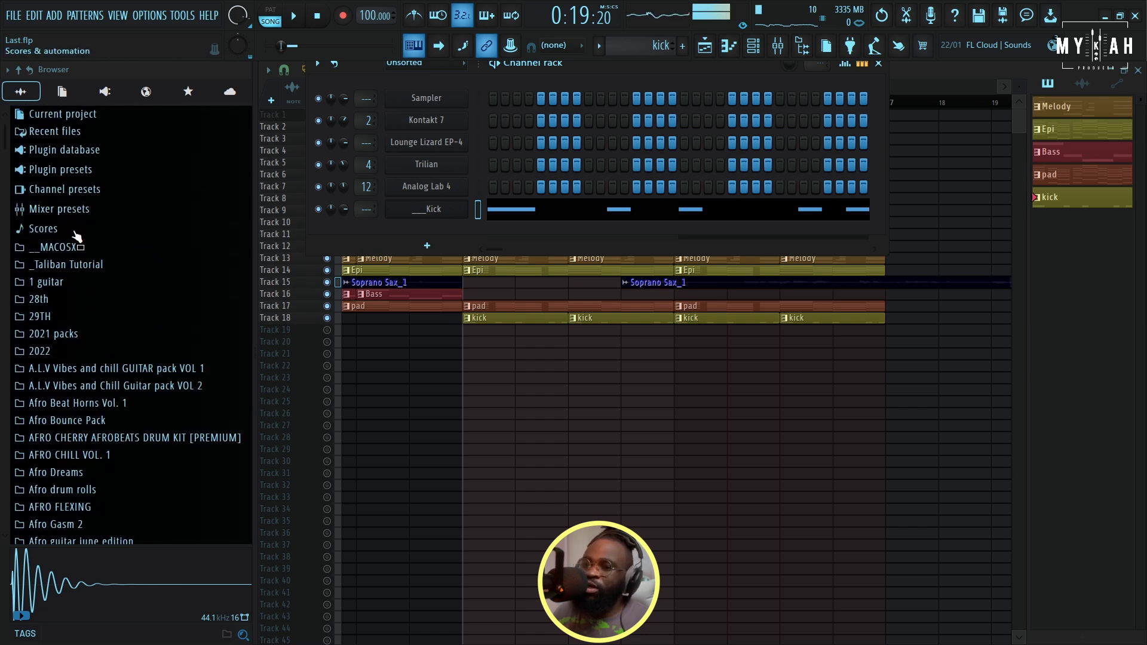
{"action": "scroll", "coordinate": [108, 291], "scroll_direction": "down", "scroll_amount": 15}
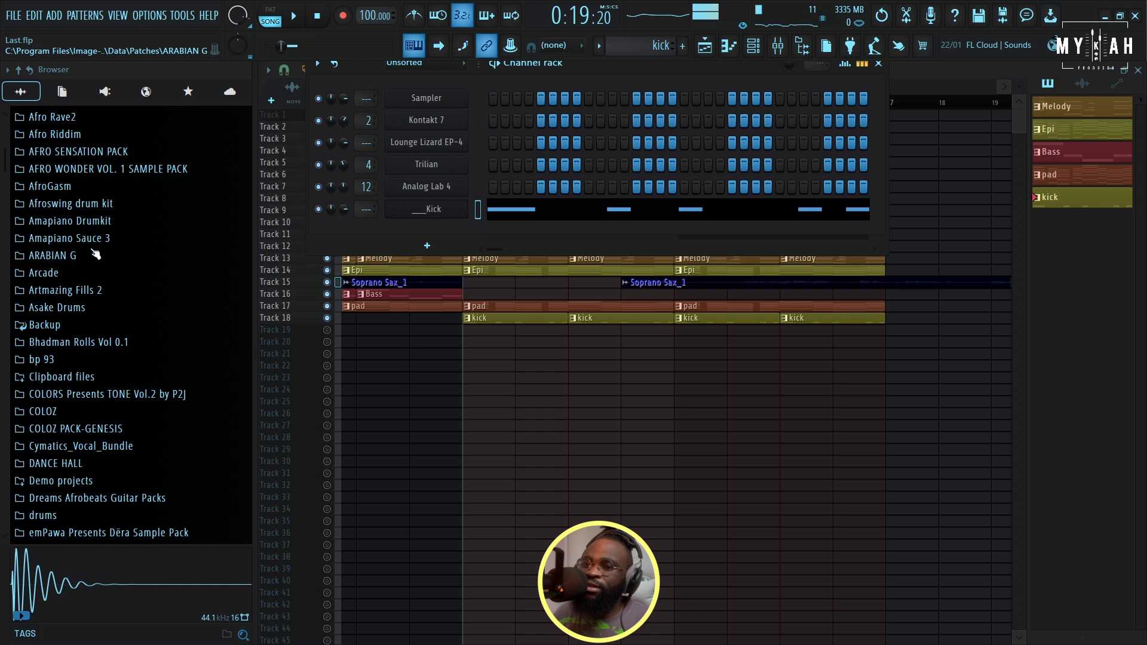
{"action": "scroll", "coordinate": [105, 366], "scroll_direction": "down", "scroll_amount": 5}
{"action": "left_click", "coordinate": [114, 201]}
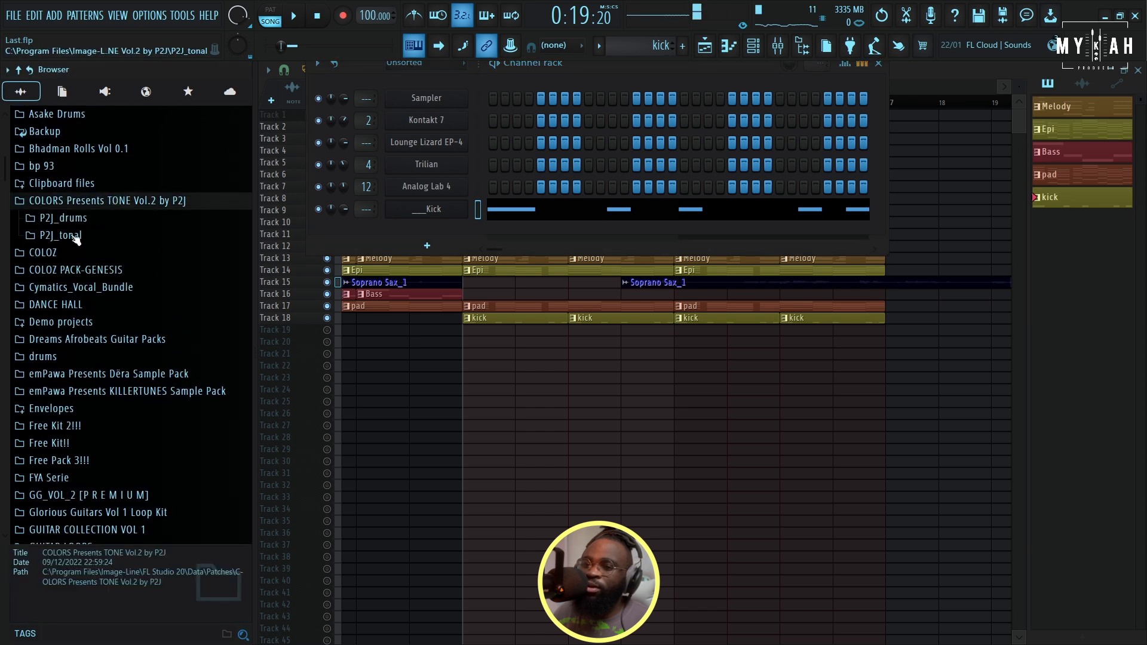
{"action": "key", "text": "space"}
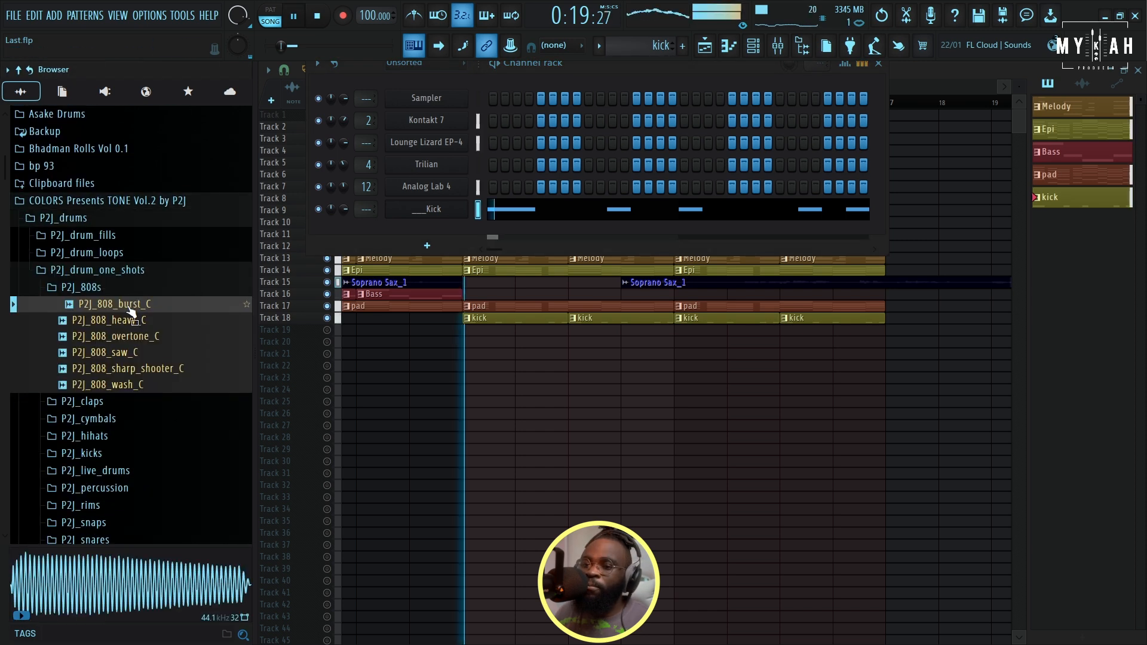
- Audition the P2J_808_heavy_C and P2J_808_burst_C samples and load P2J_808_burst_C as a new channel
{"action": "left_click", "coordinate": [132, 322]}
{"action": "left_click", "coordinate": [137, 307]}
{"action": "key", "text": "space"}
{"action": "left_click_drag", "start_coordinate": [138, 306], "coordinate": [424, 230]}
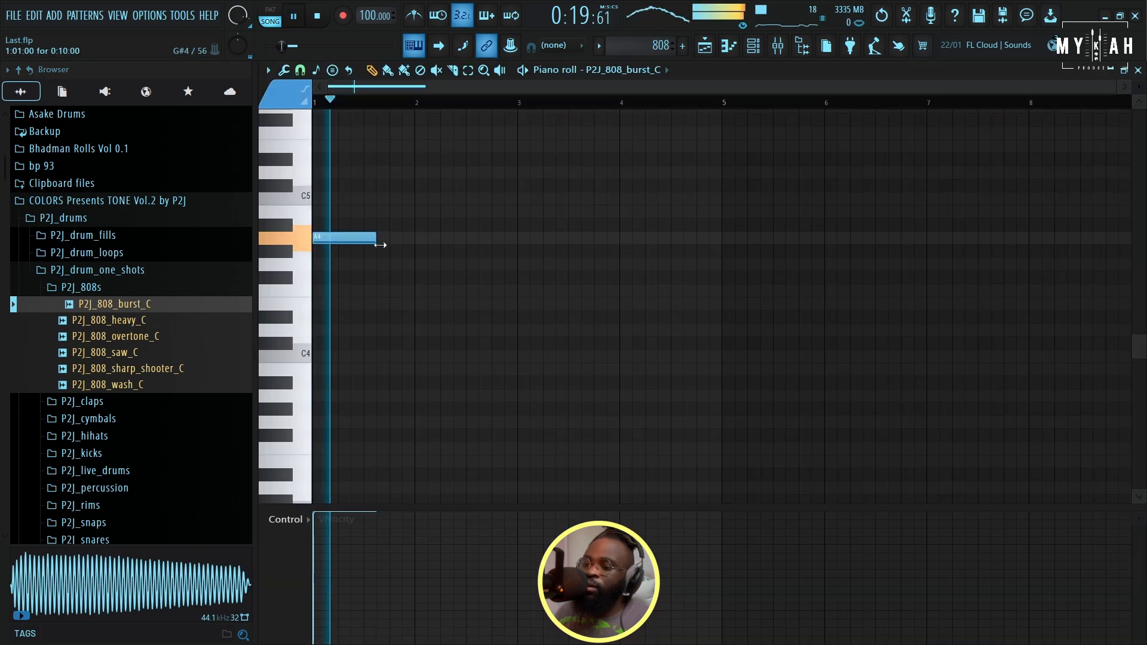
- Set the opening A4 808 note to eight steps and add a six-step E5 note at step 11 of bar 1
{"action": "left_click_drag", "start_coordinate": [381, 245], "coordinate": [364, 239]}
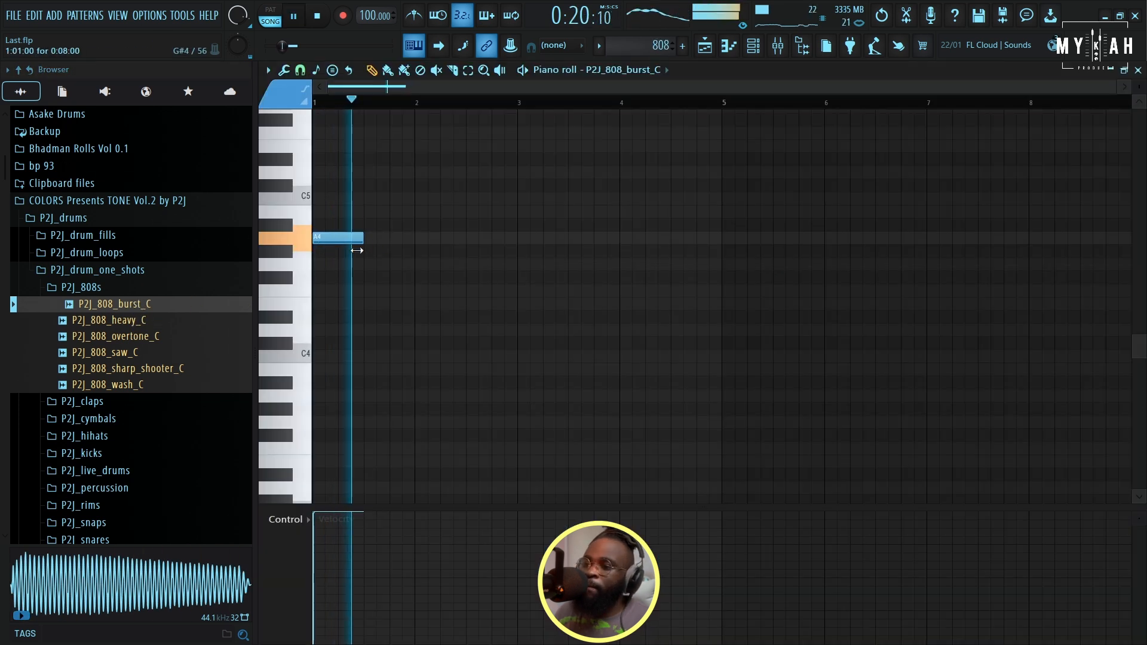
{"action": "key", "text": "space"}
{"action": "scroll", "coordinate": [387, 207], "scroll_direction": "up", "scroll_amount": 2}
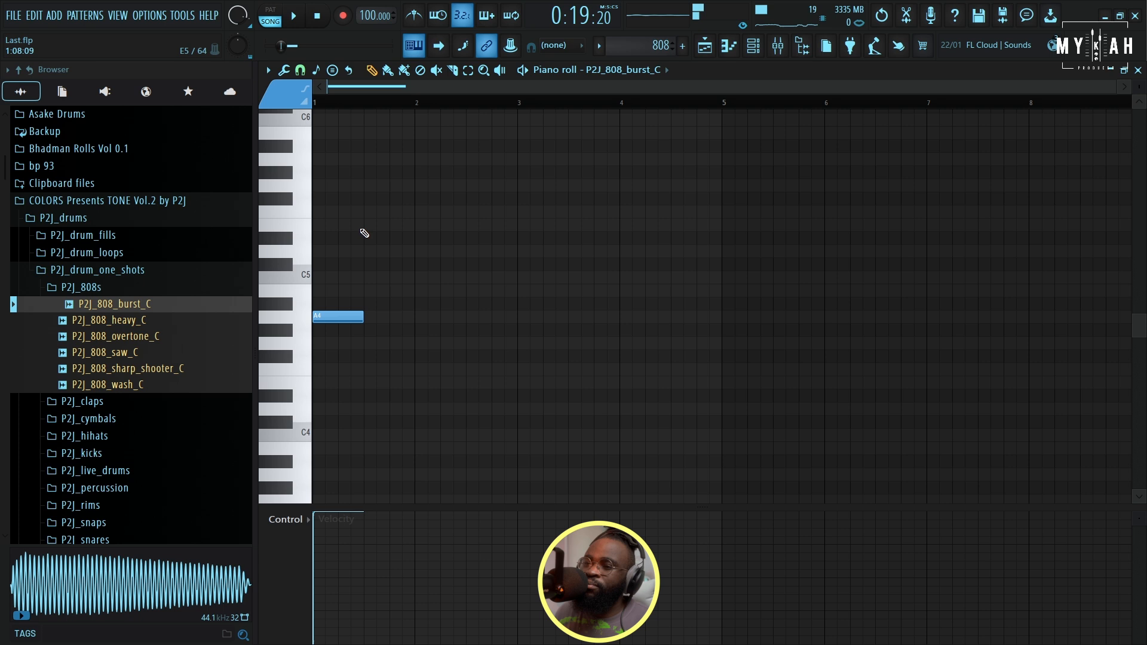
{"action": "left_click_drag", "start_coordinate": [370, 228], "coordinate": [416, 231]}
{"action": "key", "text": "space"}
{"action": "scroll", "coordinate": [426, 286], "scroll_direction": "down", "scroll_amount": 2}
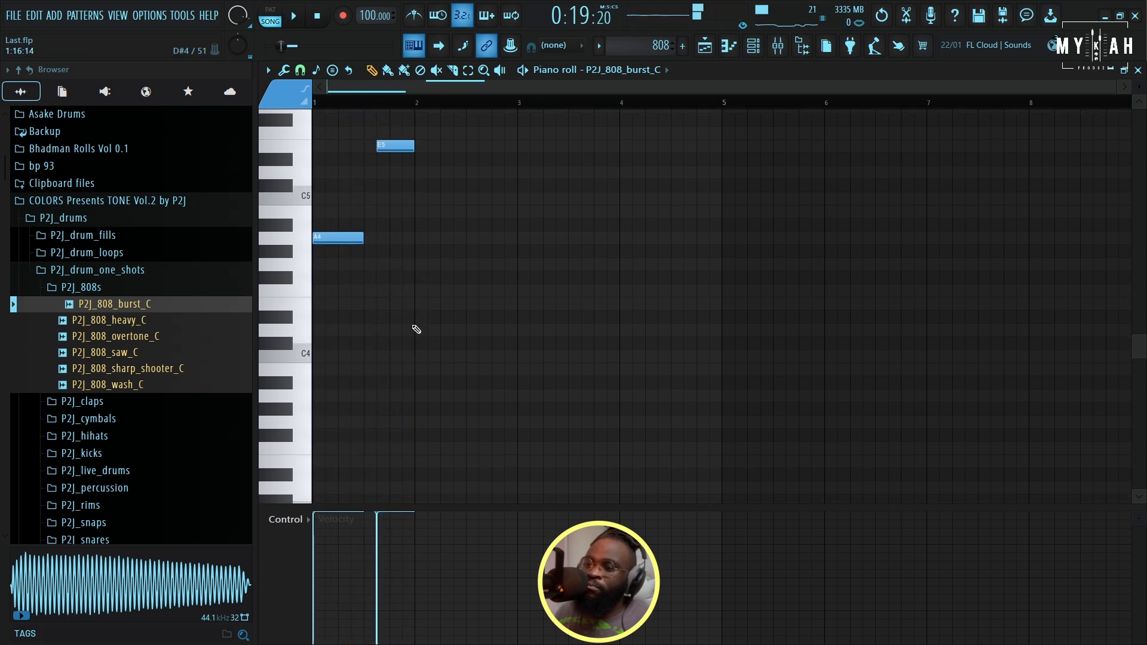
- Add six-step D4 and E4 notes at steps 1 and 9 of bar 2, and place the 808 pattern on Track 19 at bar 9
{"action": "left_click", "coordinate": [416, 329]}
{"action": "key", "text": "space"}
{"action": "scroll", "coordinate": [444, 115], "scroll_direction": "up", "scroll_amount": 2}
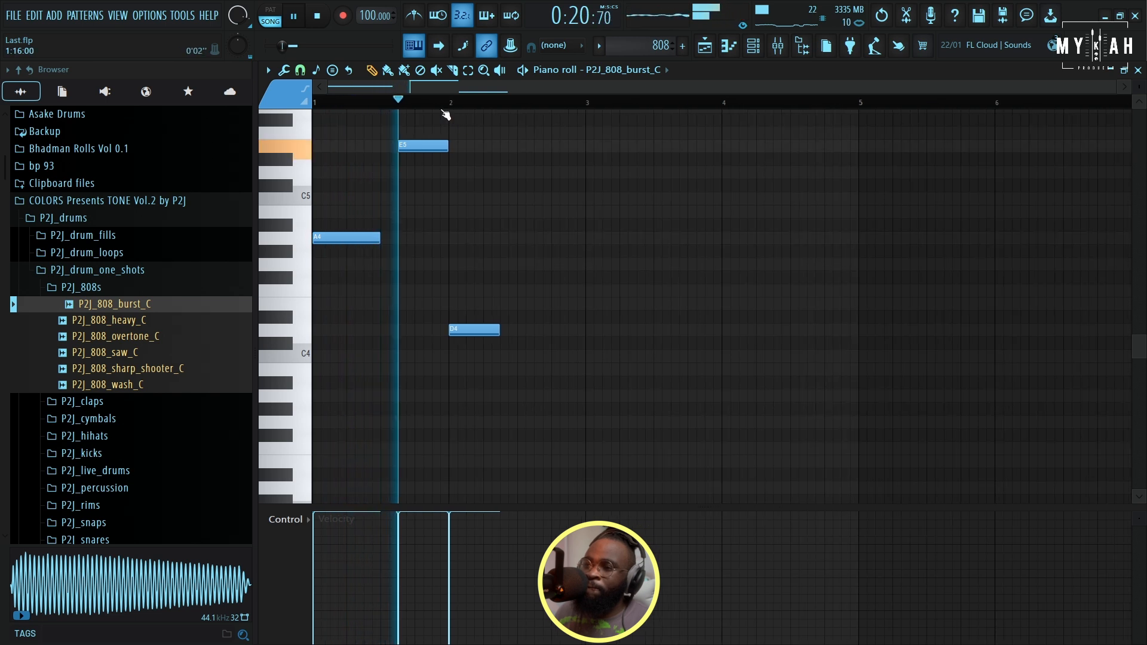
{"action": "key", "text": "space"}
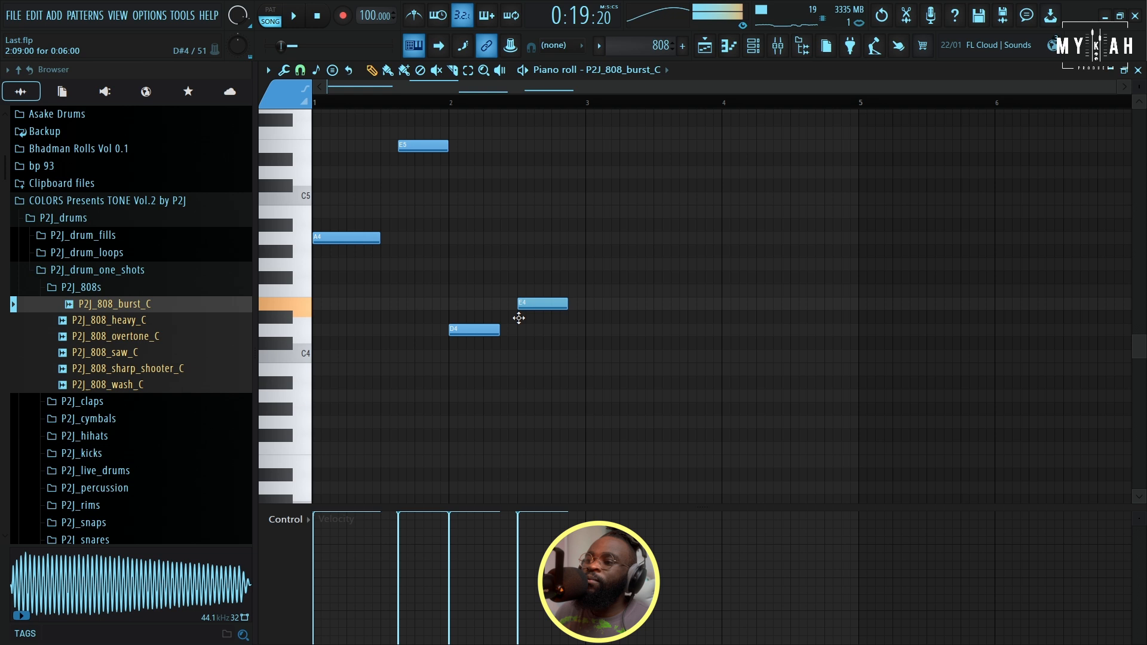
{"action": "key", "text": "F5"}
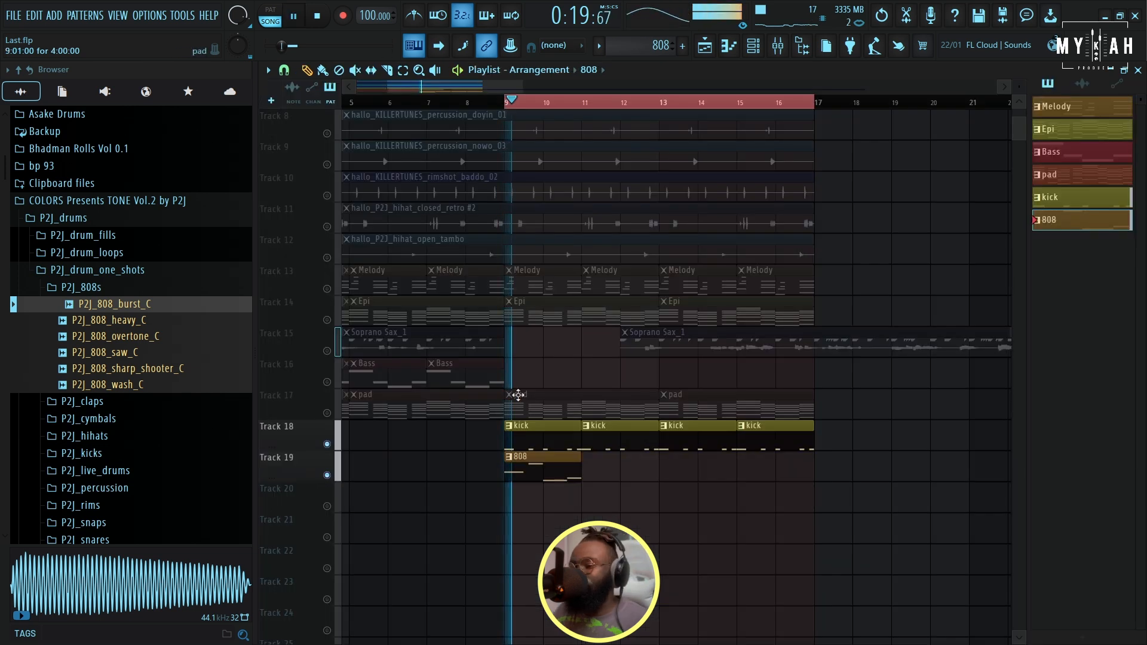
- Assign the P2J_808_burst_C channel to free mixer track 15 and return to the playlist
{"action": "left_click", "coordinate": [755, 47]}
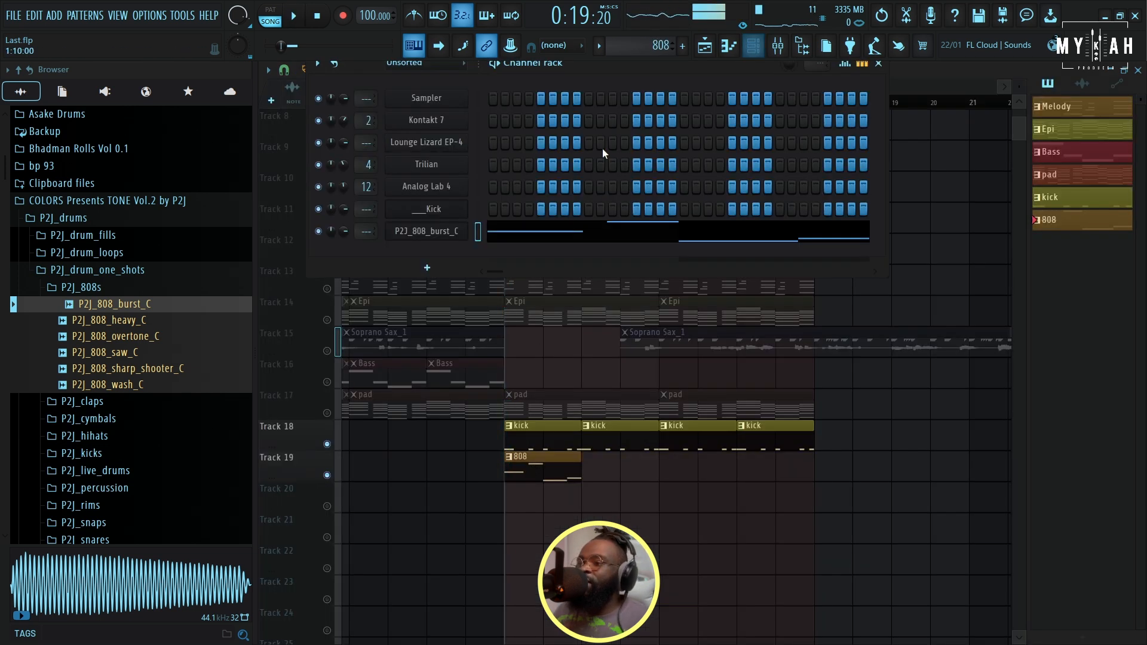
{"action": "left_click", "coordinate": [433, 236]}
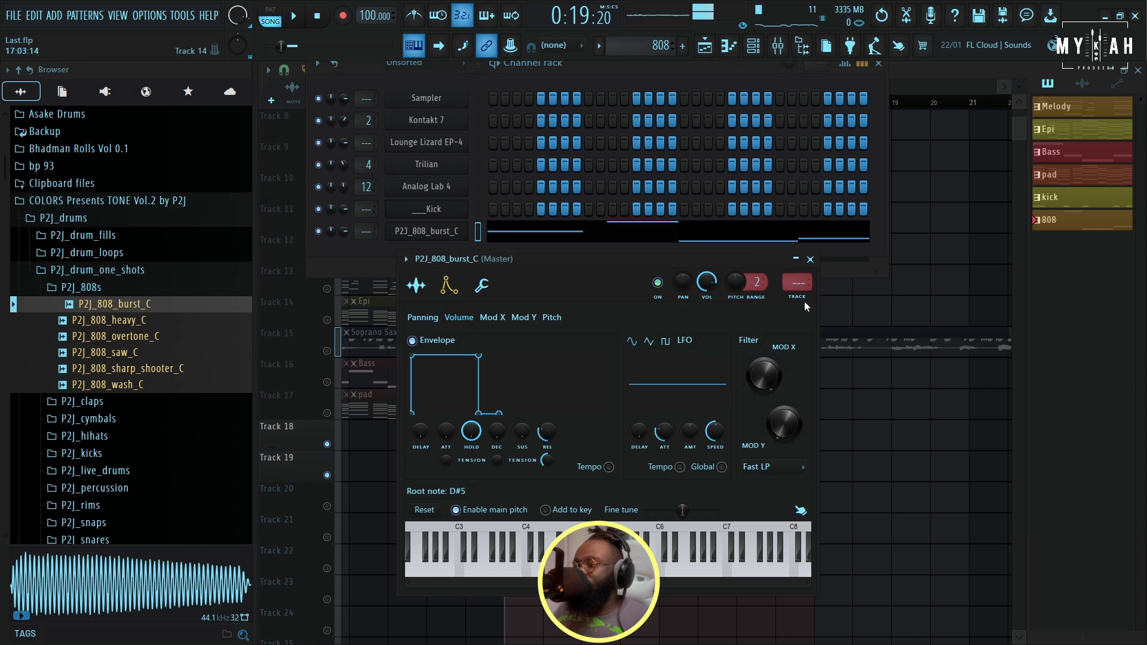
{"action": "key", "text": "F9"}
{"action": "left_click", "coordinate": [705, 53]}
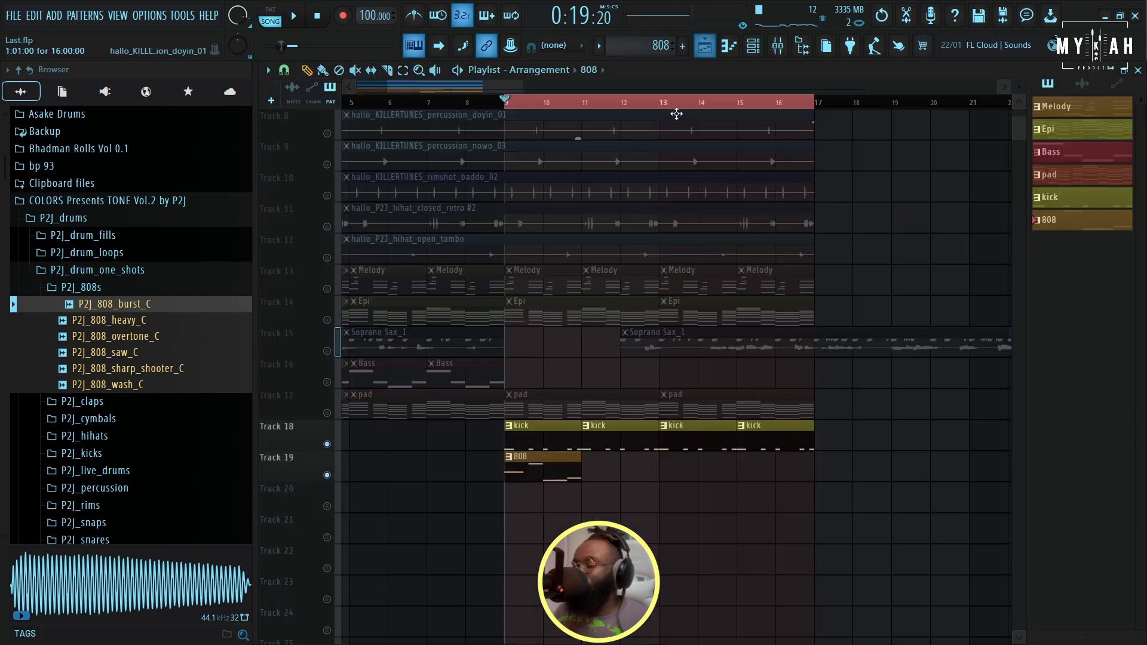
- Assign the kick channel to free mixer track 16 and play the kick and 808 together
{"action": "left_click", "coordinate": [756, 48]}
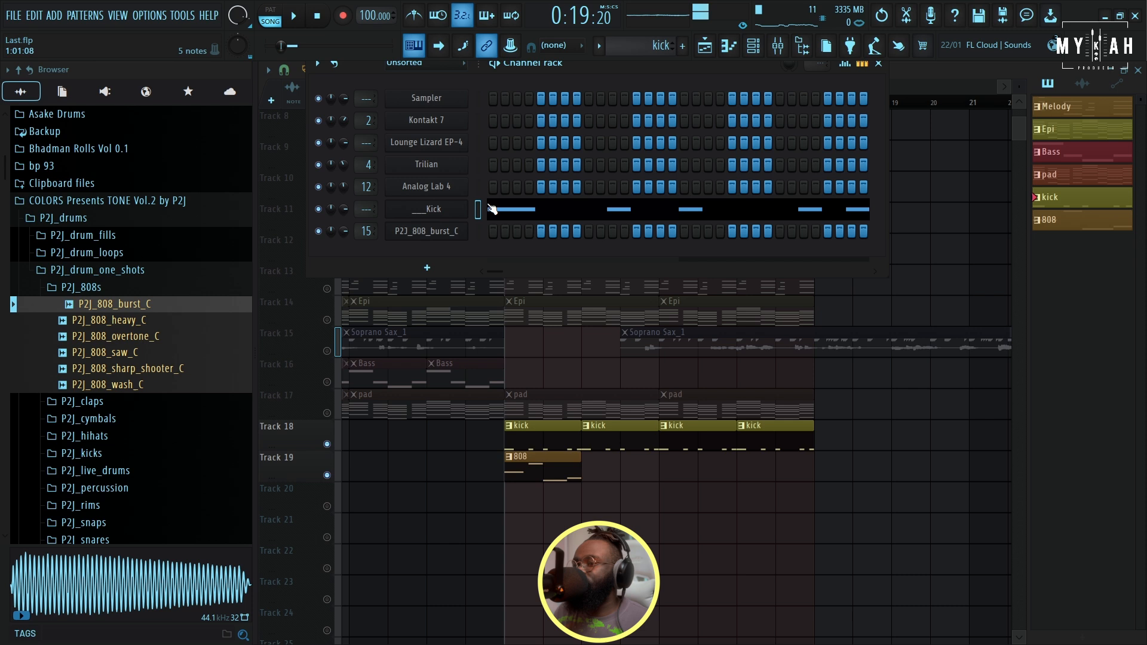
{"action": "left_click", "coordinate": [434, 208]}
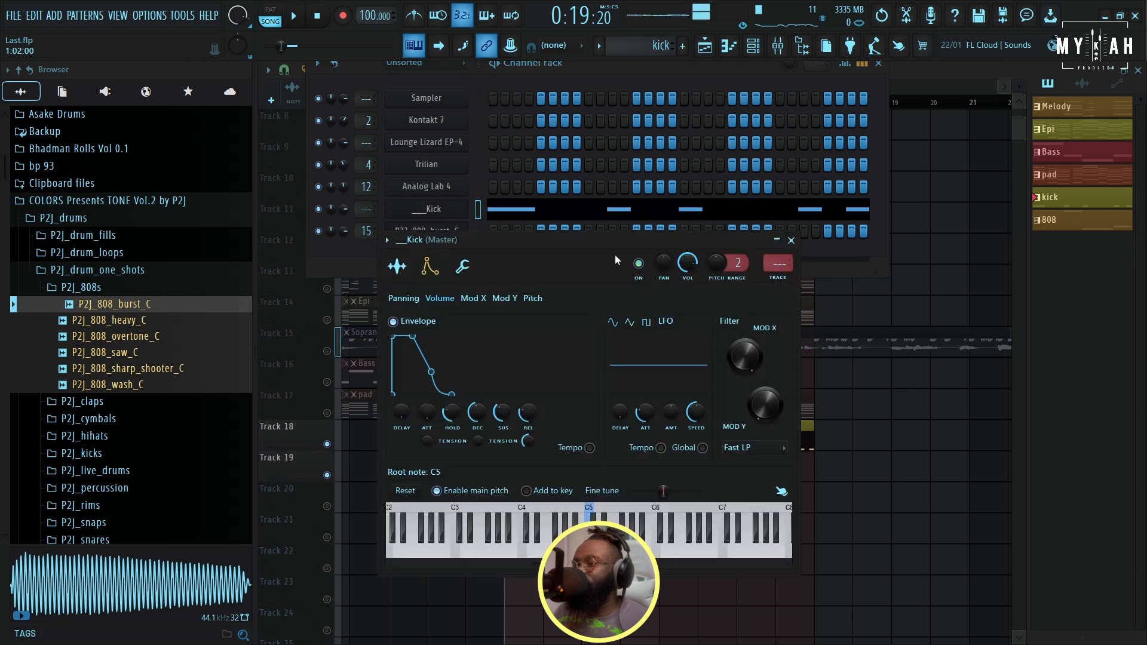
{"action": "left_click", "coordinate": [780, 281]}
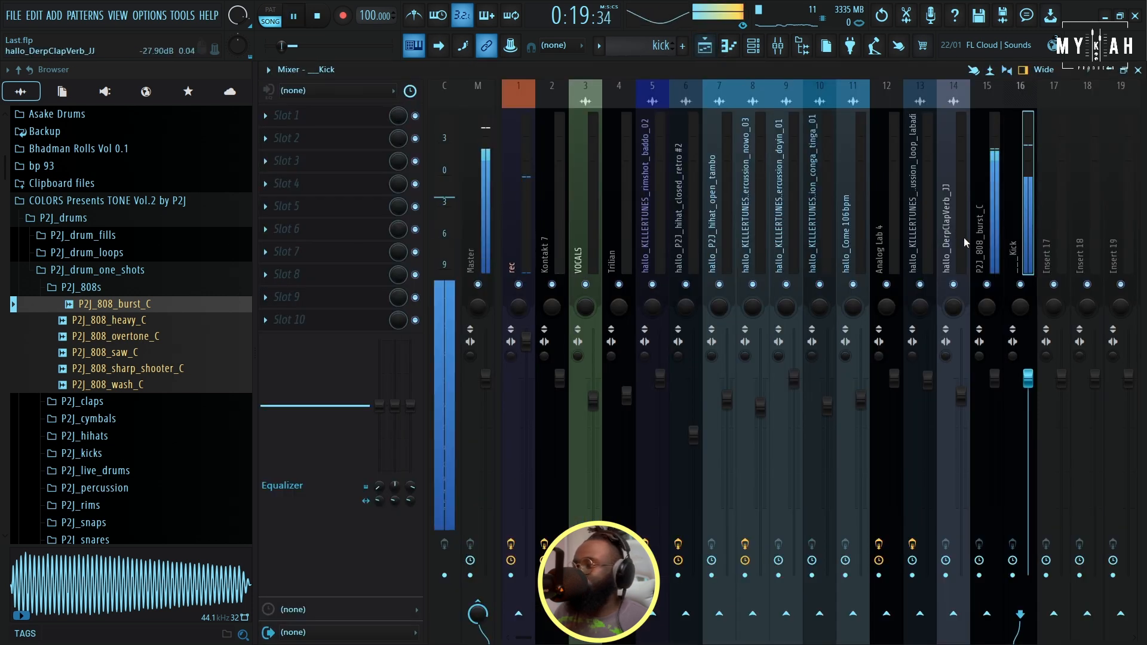
- Sidechain the Kick mixer track to the P2J_808_burst_C track and load Fruity Limiter in the 808 track's first effect slot
{"action": "right_click", "coordinate": [995, 616]}
{"action": "left_click", "coordinate": [1004, 615]}
{"action": "left_click", "coordinate": [996, 250]}
{"action": "left_click", "coordinate": [286, 116]}
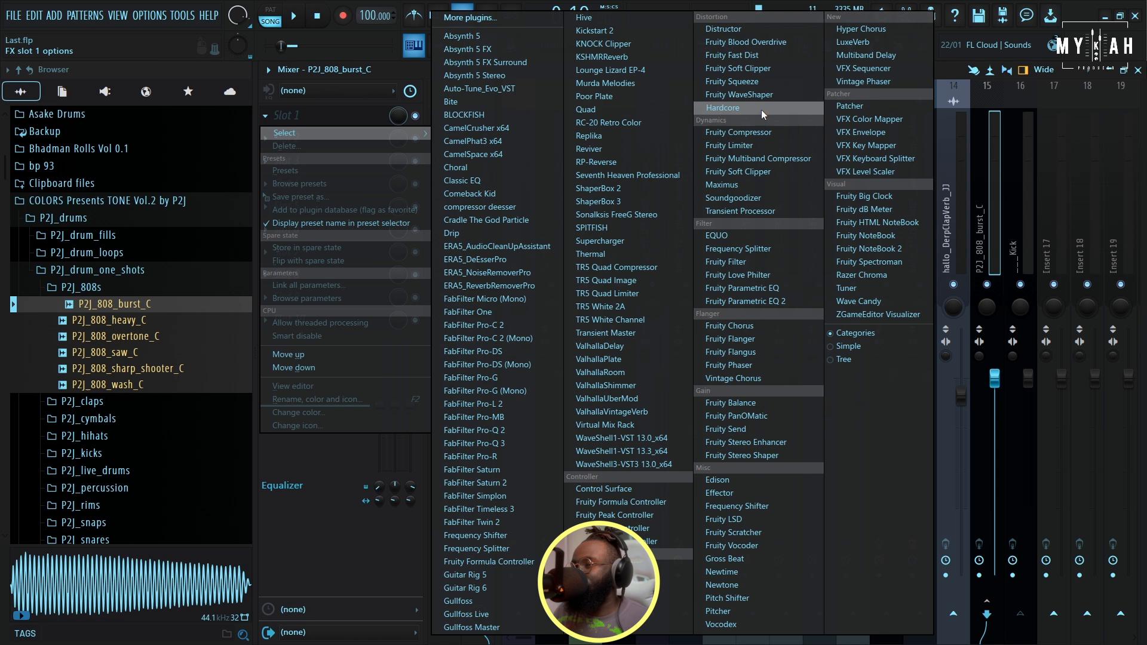
{"action": "left_click", "coordinate": [729, 145]}
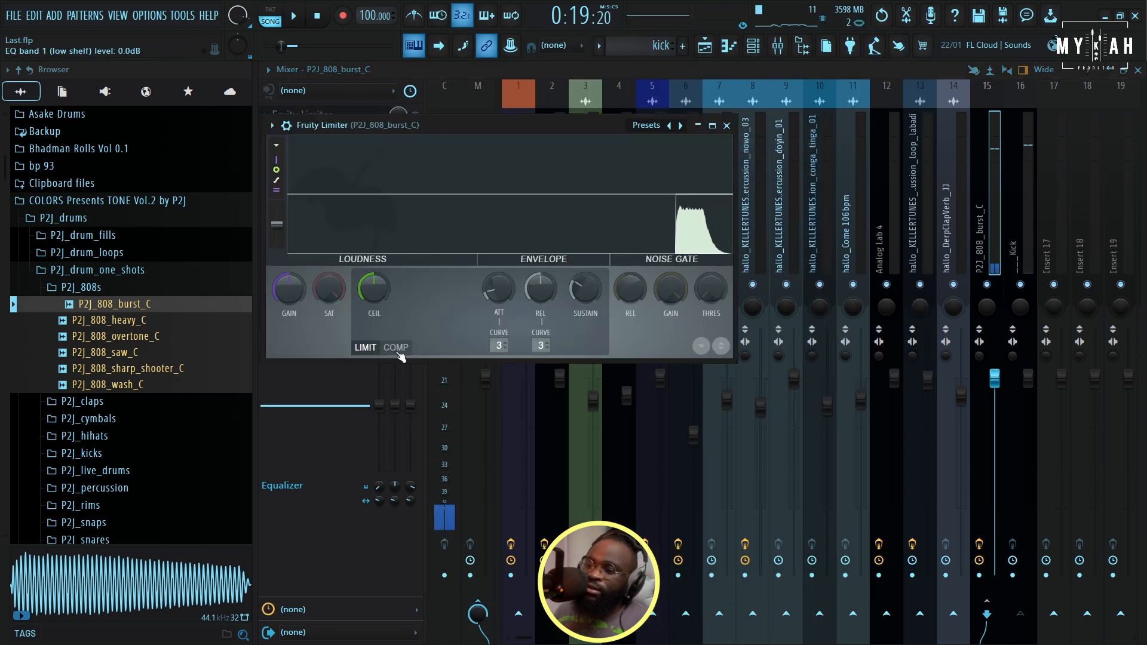
- Set the limiter to compression with sidechain input 1, lowered threshold, a 5.3:1 ratio, shorter release and gain at -8.7 dB
{"action": "left_click", "coordinate": [396, 347]}
{"action": "left_click", "coordinate": [563, 366]}
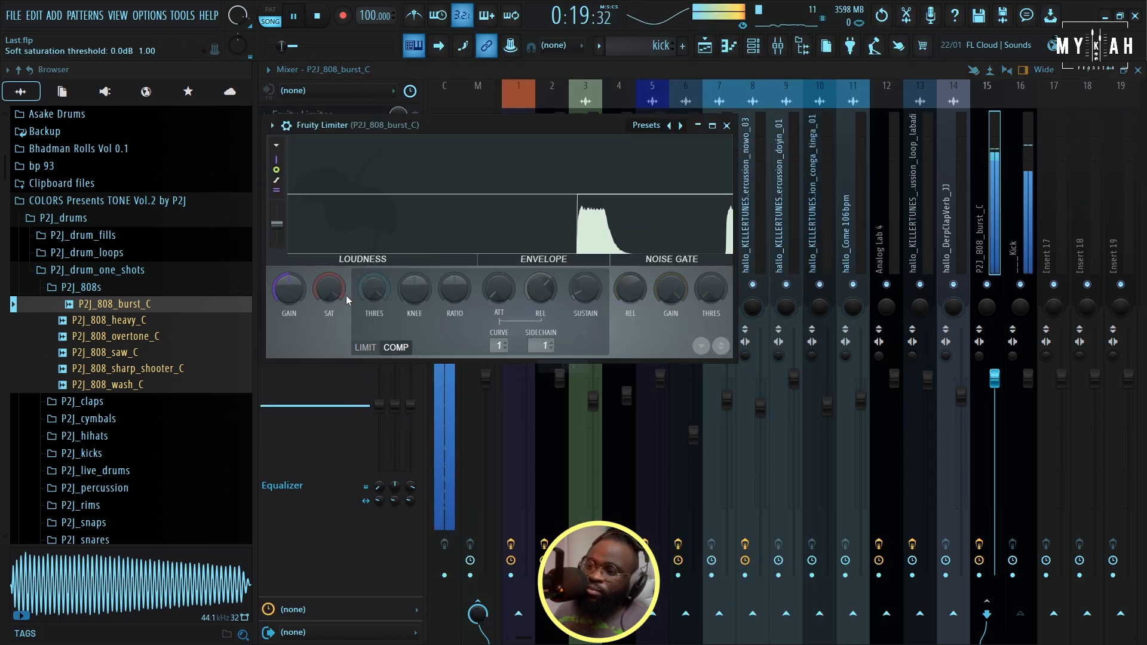
{"action": "left_click_drag", "start_coordinate": [461, 286], "coordinate": [460, 251]}
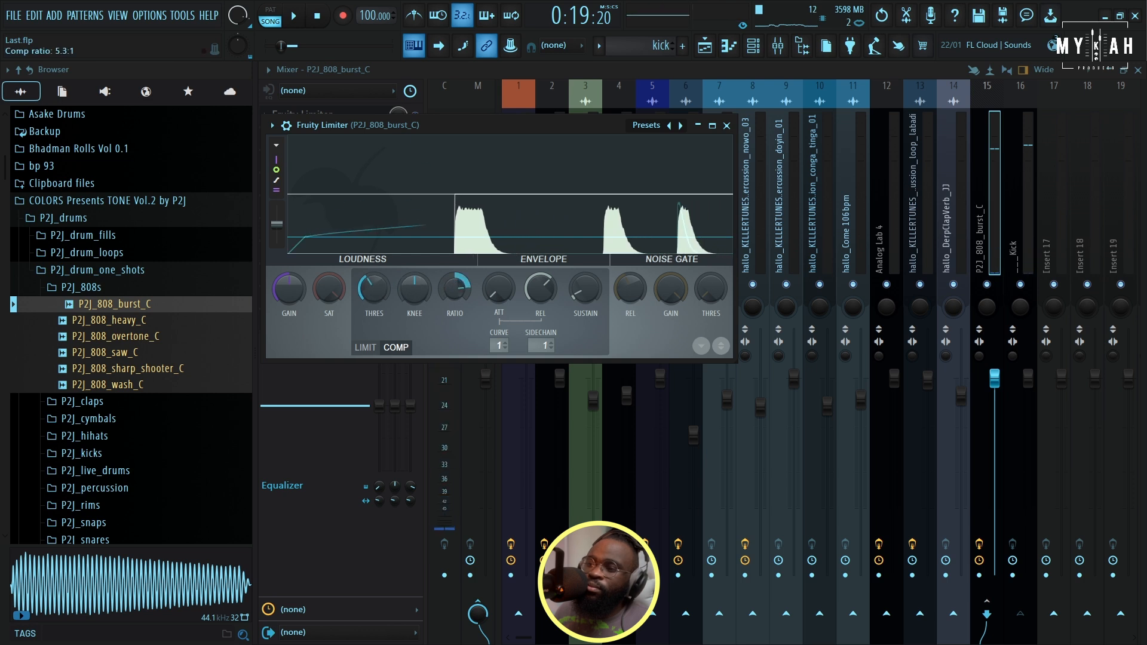
{"action": "key", "text": "space"}
{"action": "left_click_drag", "start_coordinate": [544, 289], "coordinate": [544, 318]}
{"action": "left_click_drag", "start_coordinate": [289, 289], "coordinate": [289, 313]}
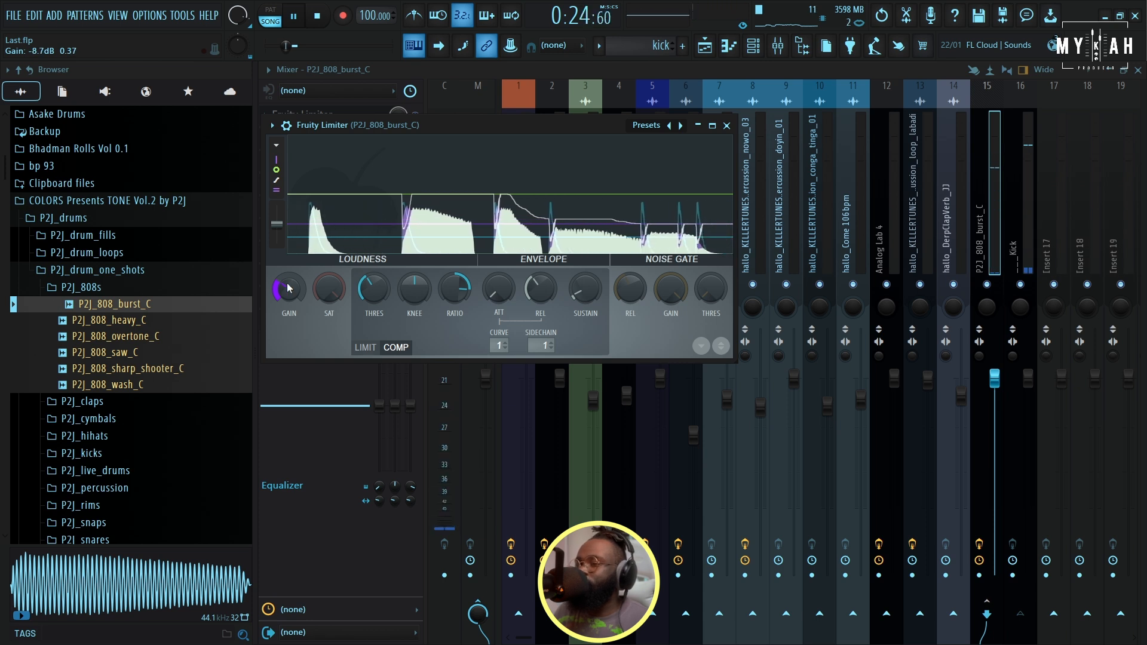
{"action": "key", "text": "space"}
{"action": "key", "text": "space"}
- Repeat the 808 pattern on Track 19 at bars 11, 13 and 15, then check its notes in the piano roll
{"action": "left_click", "coordinate": [705, 46]}
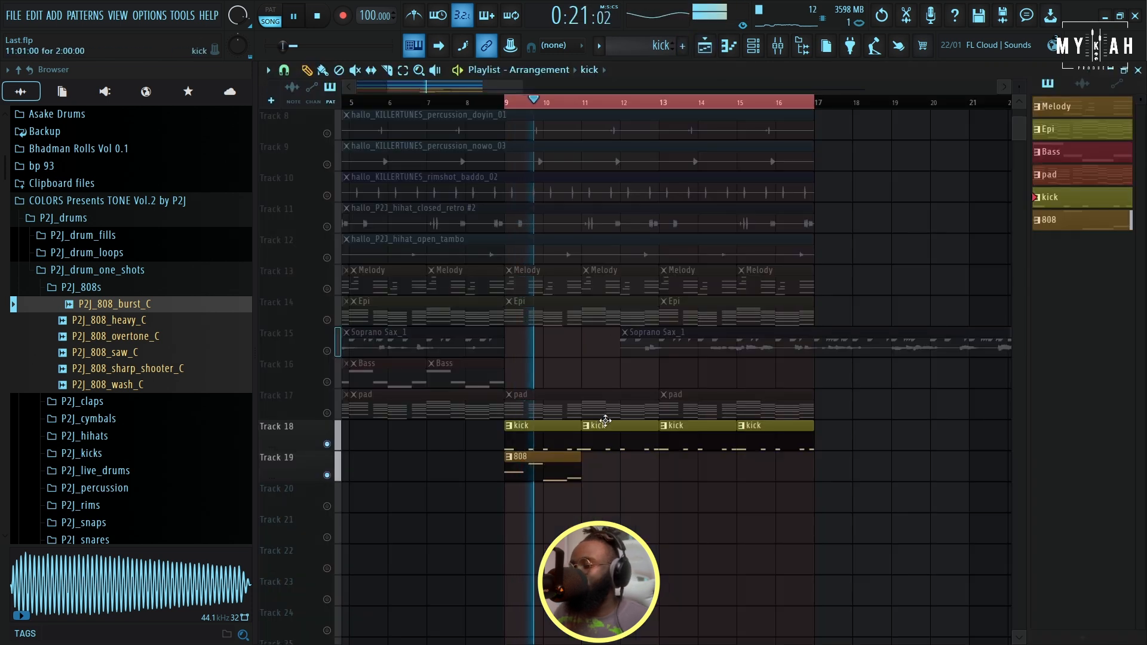
{"action": "left_click", "coordinate": [603, 463]}
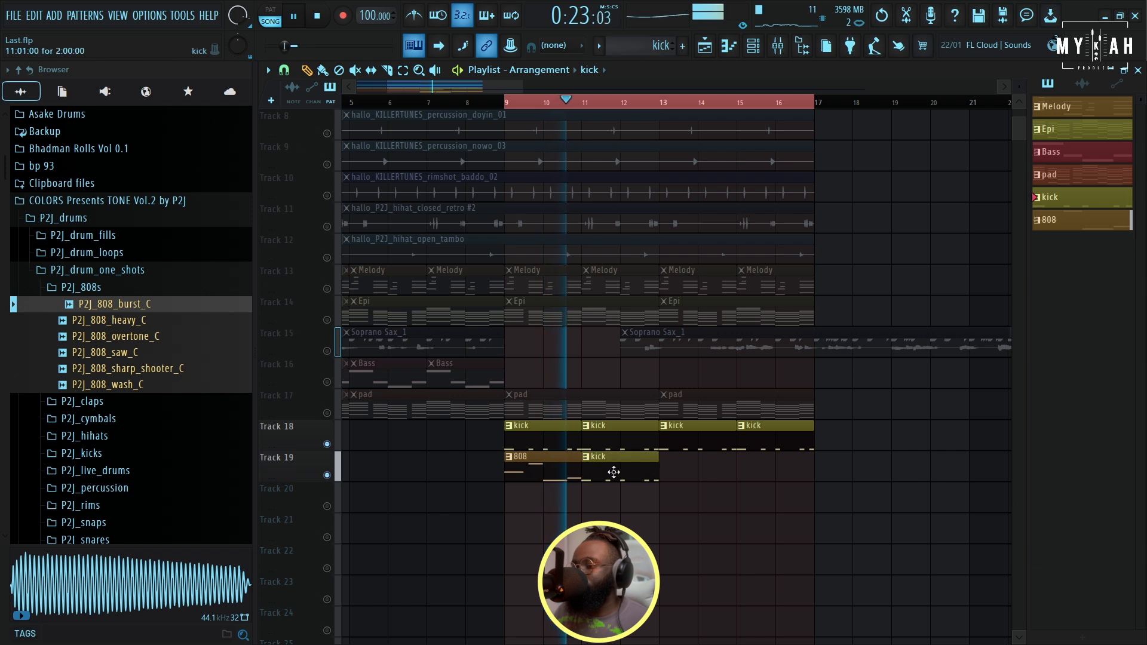
{"action": "right_click", "coordinate": [614, 472]}
{"action": "left_click", "coordinate": [555, 471]}
{"action": "left_click", "coordinate": [591, 475]}
{"action": "left_click", "coordinate": [669, 470]}
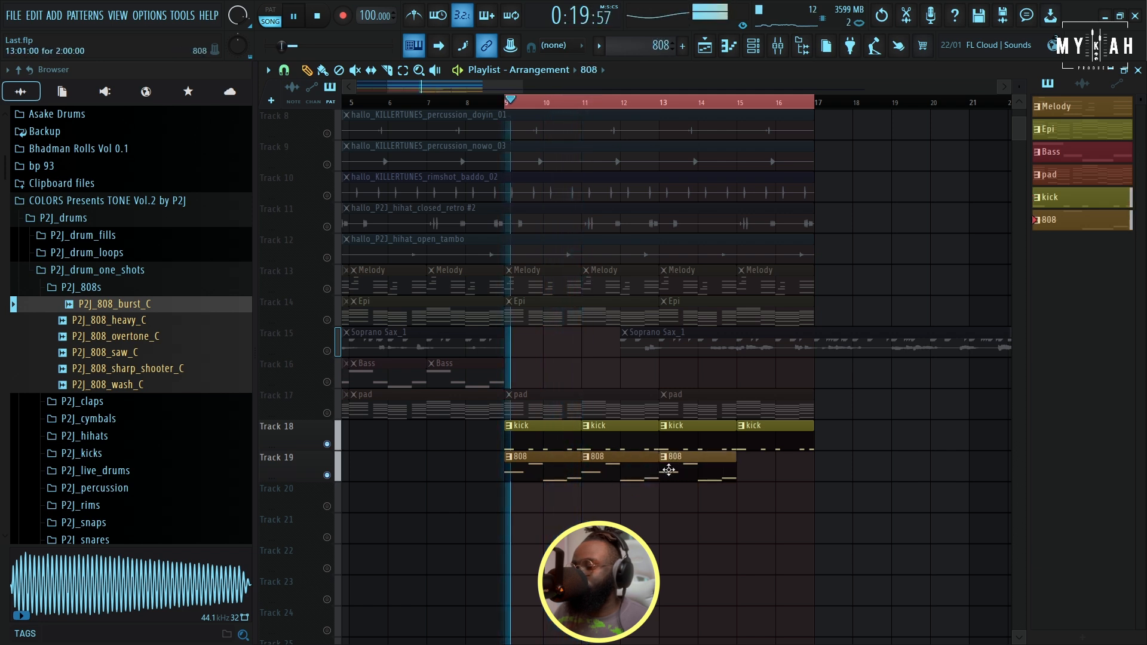
{"action": "left_click", "coordinate": [743, 472]}
{"action": "double_click", "coordinate": [694, 472]}
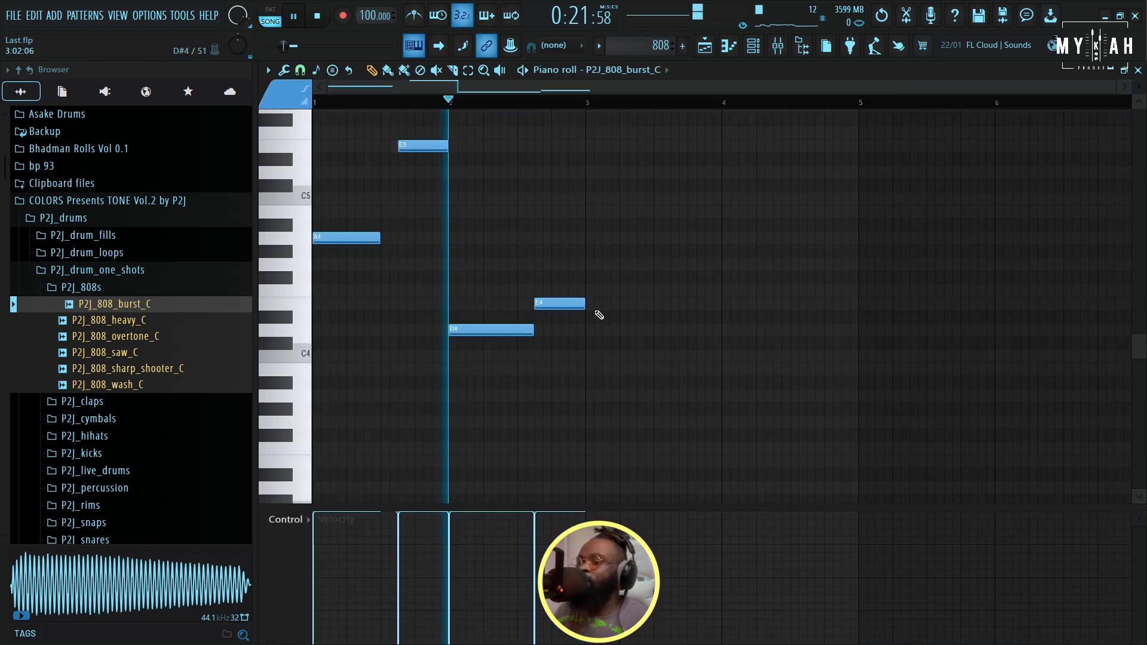
{"action": "left_click", "coordinate": [706, 47]}
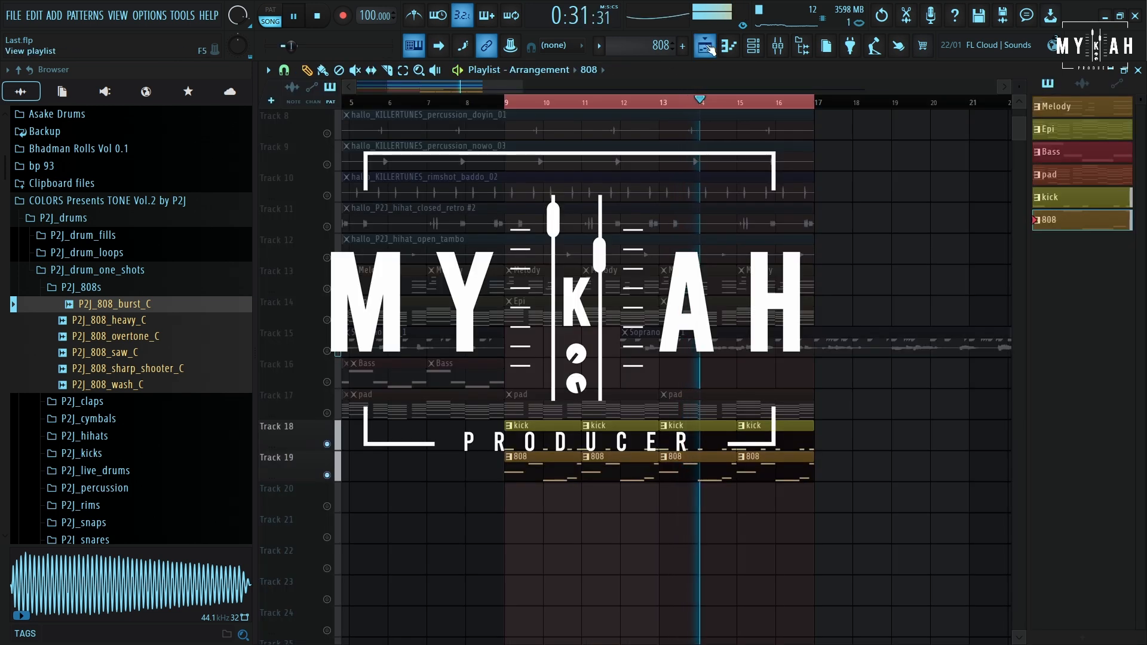
- Unmute the rimshot on Track 10 and the Melody on Track 13 during playback of bars 9–16
{"action": "key", "text": "space"}
{"action": "left_click", "coordinate": [331, 196]}
{"action": "key", "text": "space"}
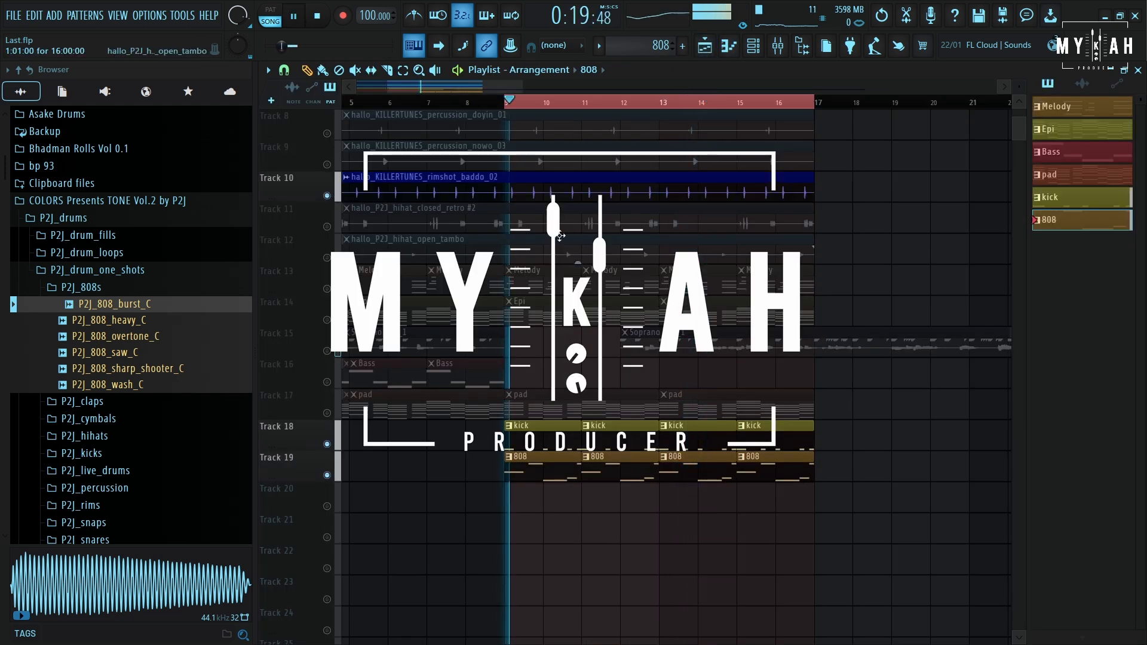
{"action": "scroll", "coordinate": [542, 104], "scroll_direction": "down", "scroll_amount": 2}
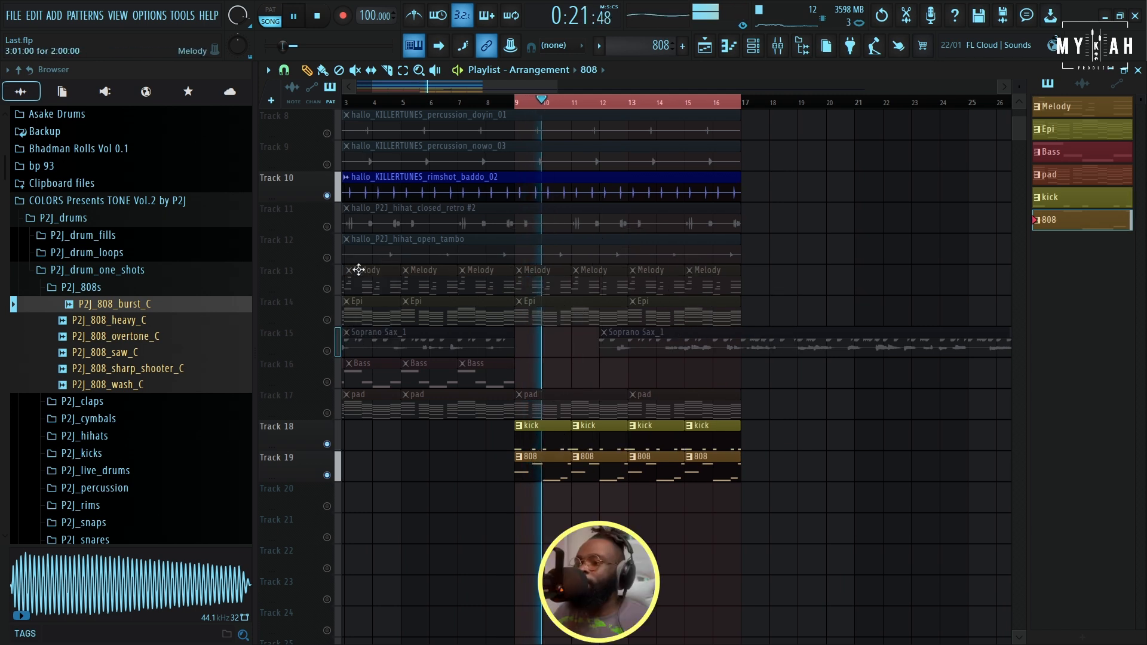
{"action": "left_click", "coordinate": [328, 289]}
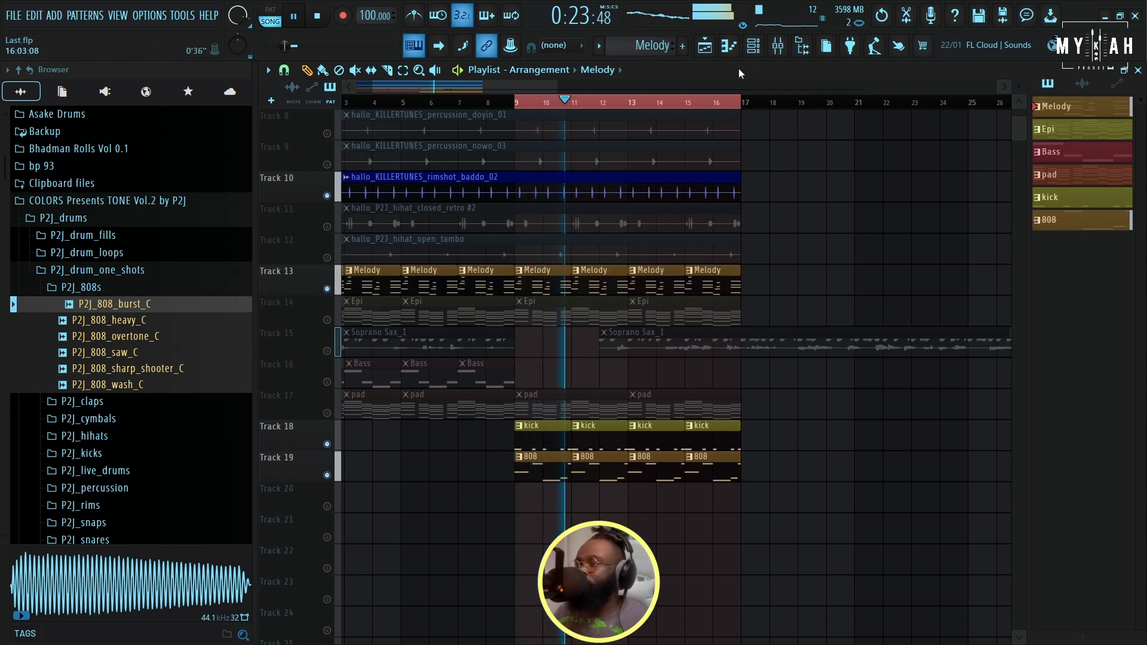
- Open the Melody pattern's Kontakt 7 instrument and bypass its entire Amps & FX chain
{"action": "double_click", "coordinate": [558, 281]}
{"action": "left_click", "coordinate": [435, 121]}
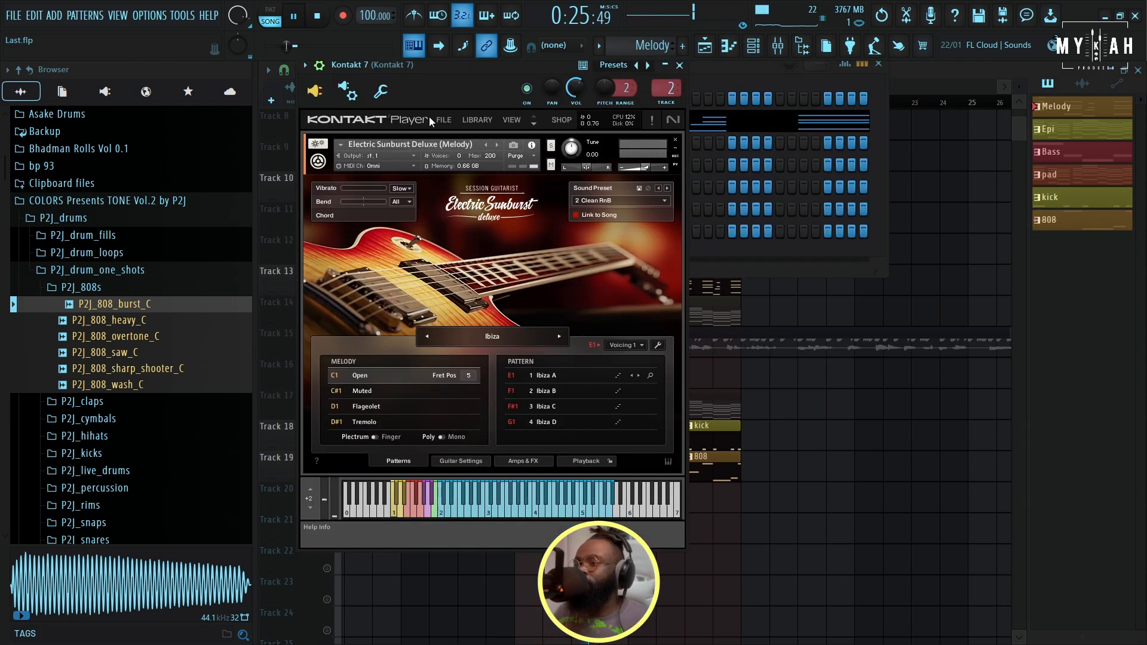
{"action": "left_click", "coordinate": [513, 463]}
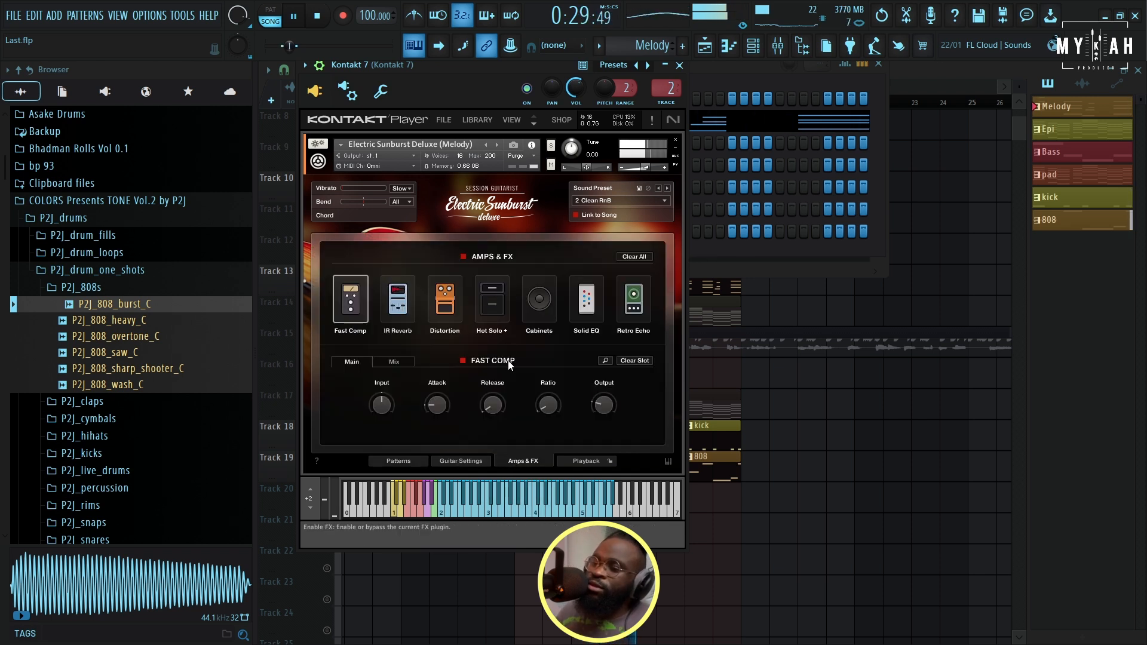
{"action": "left_click", "coordinate": [464, 256]}
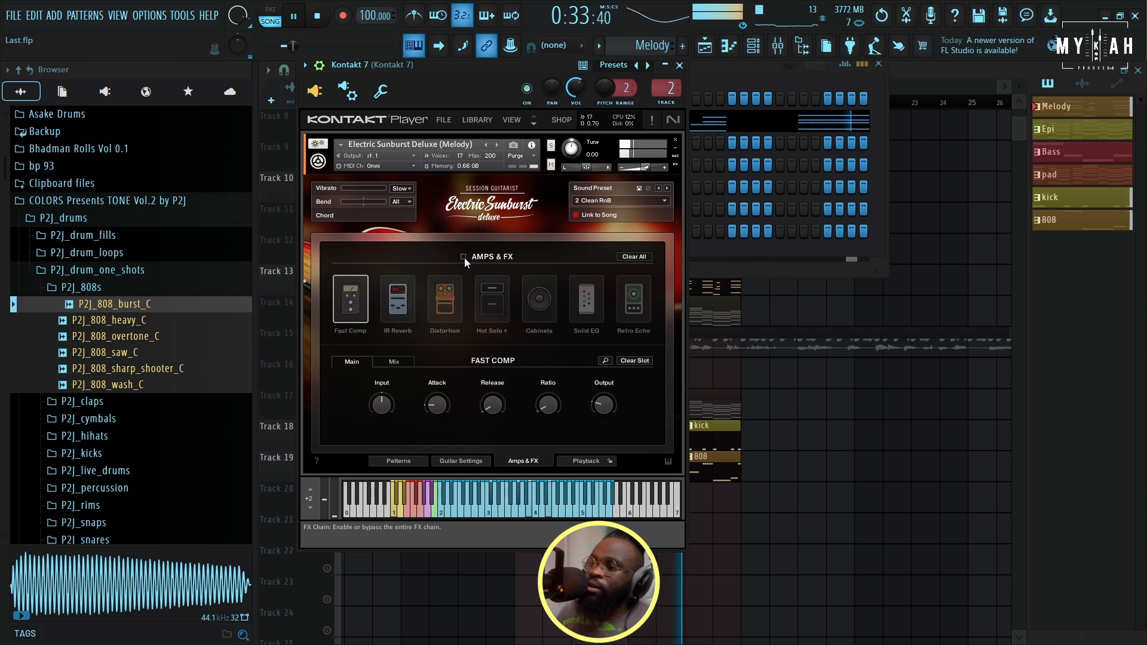
- Compare the guitar with and without effects, leave them bypassed, and set the channel volume to 100% and its volume multiplier to 130%
{"action": "right_click", "coordinate": [578, 90]}
{"action": "left_click", "coordinate": [591, 94]}
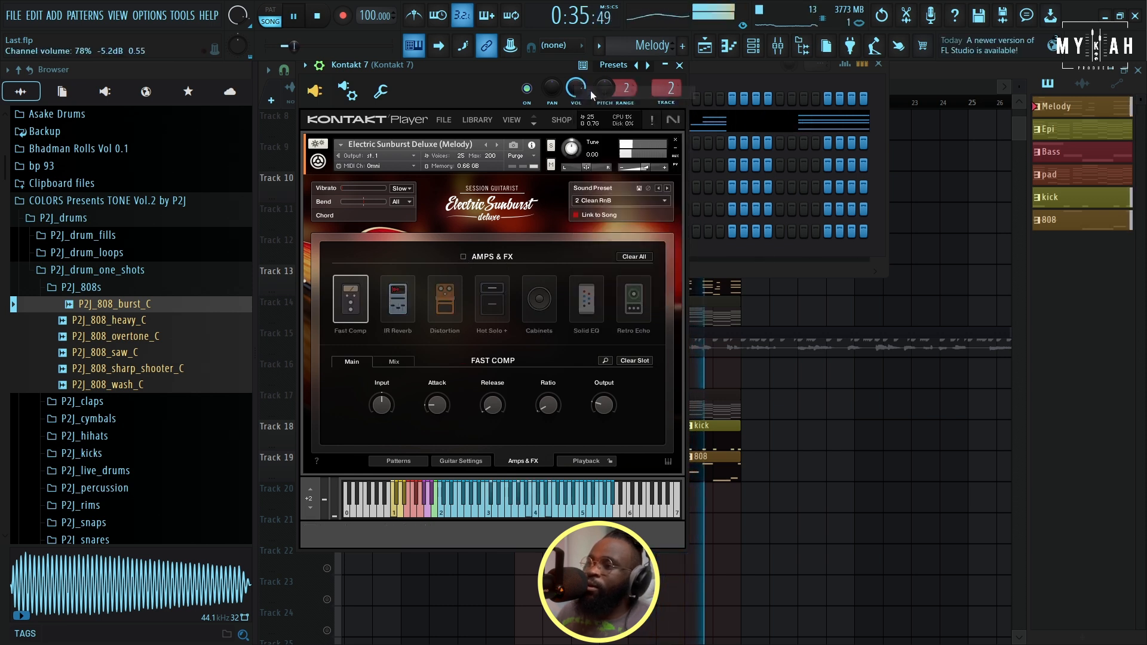
{"action": "left_click_drag", "start_coordinate": [576, 89], "coordinate": [576, 94]}
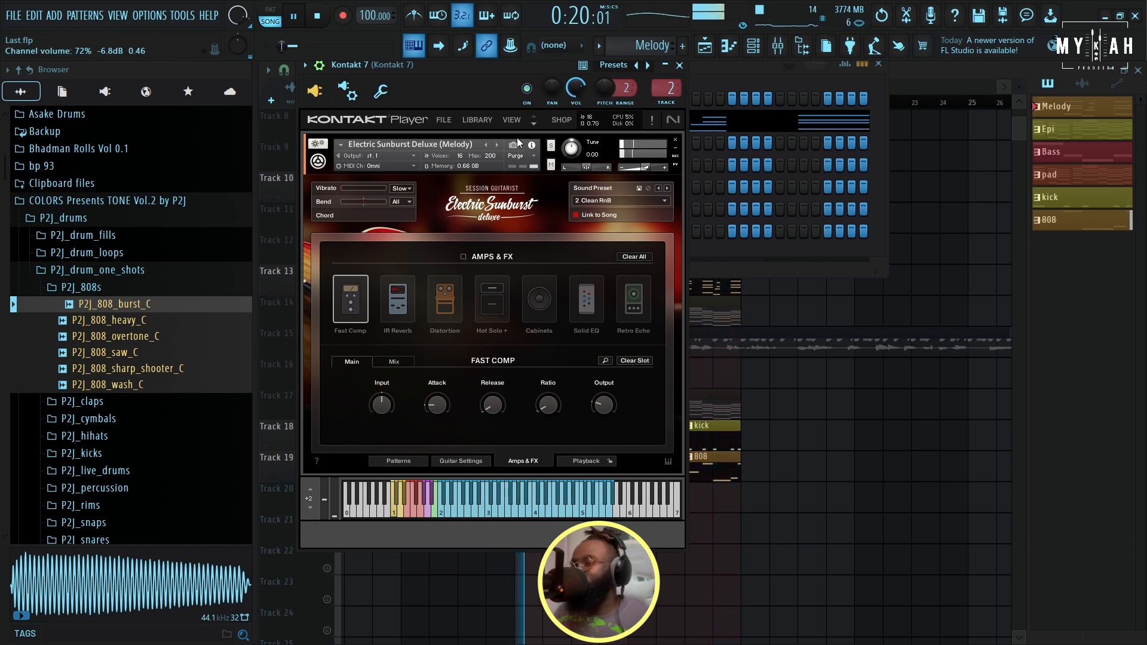
{"action": "left_click", "coordinate": [464, 257]}
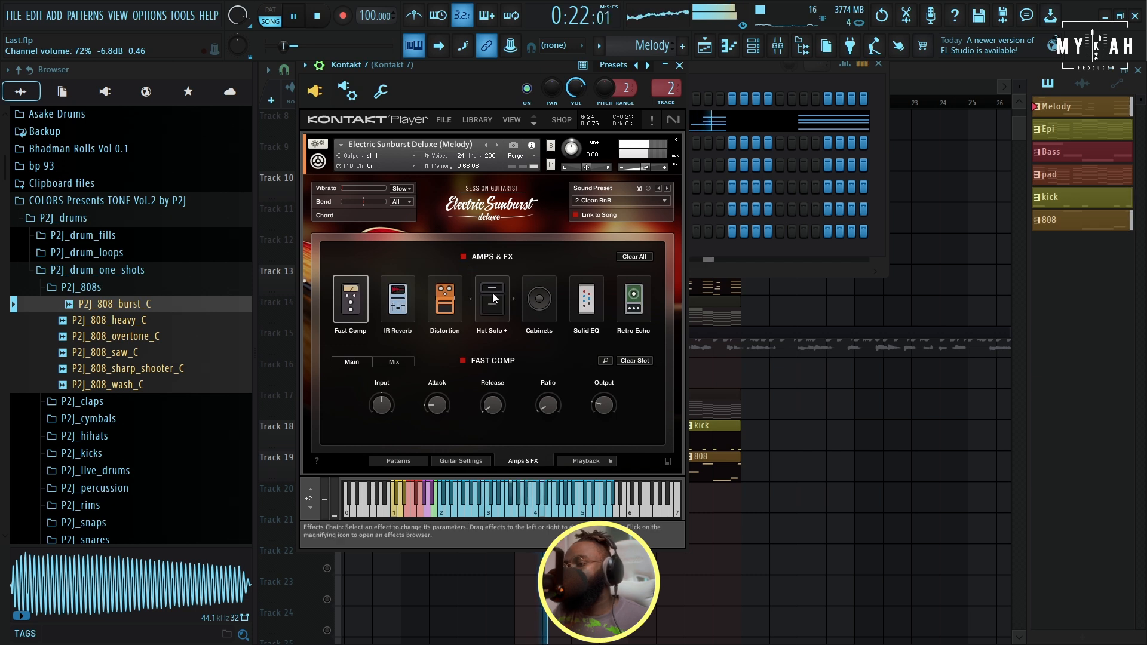
{"action": "left_click", "coordinate": [463, 257]}
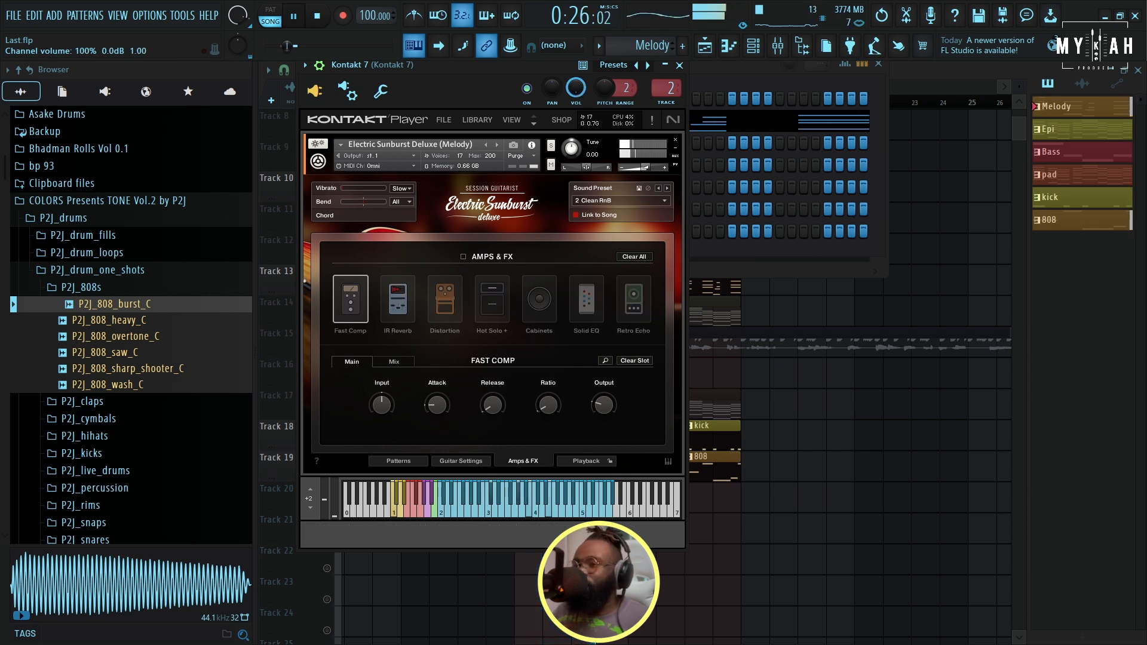
{"action": "left_click", "coordinate": [380, 94]}
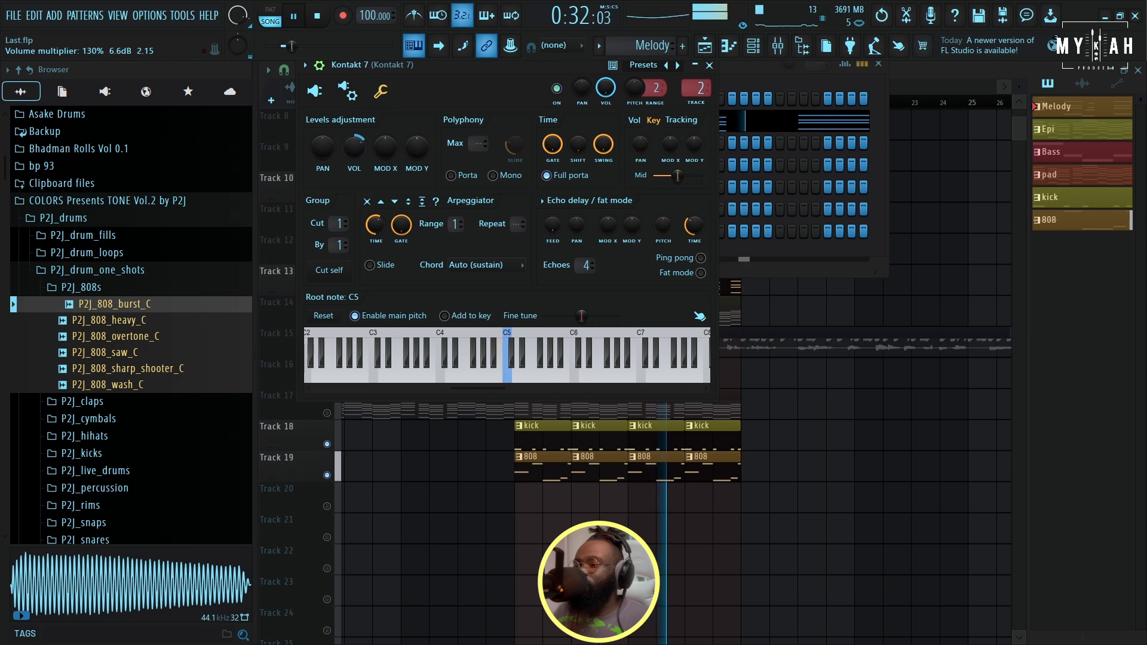
{"action": "left_click", "coordinate": [718, 47]}
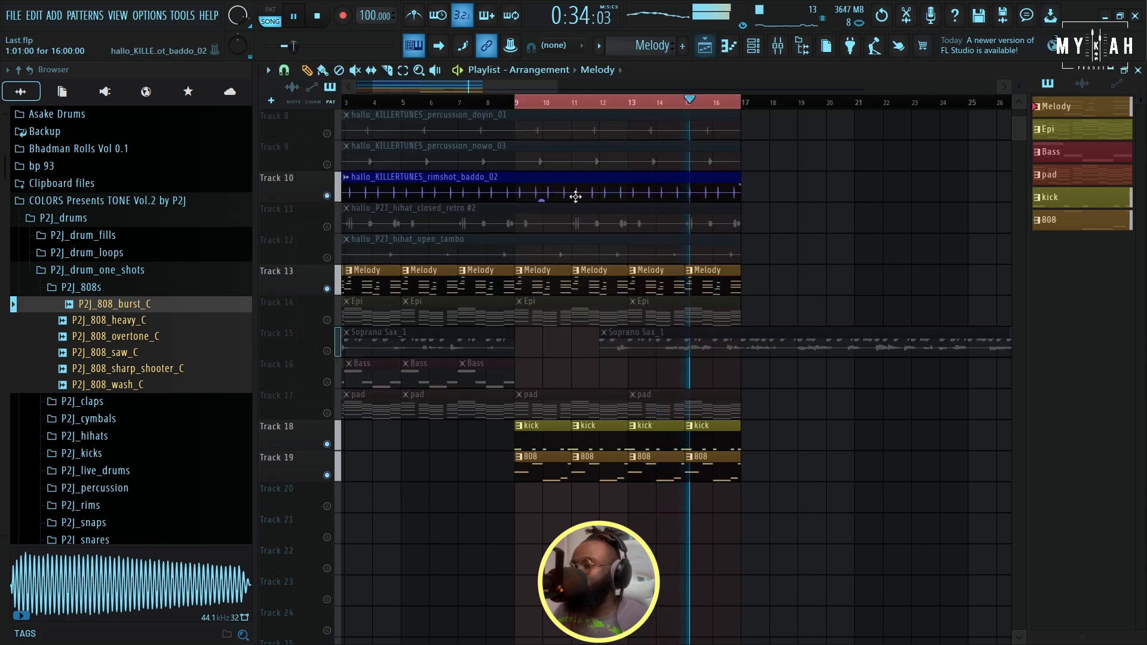
- Unmute the Epi part on Track 14 and restart playback
{"action": "key", "text": "space"}
{"action": "left_click", "coordinate": [327, 319]}
{"action": "key", "text": "space"}
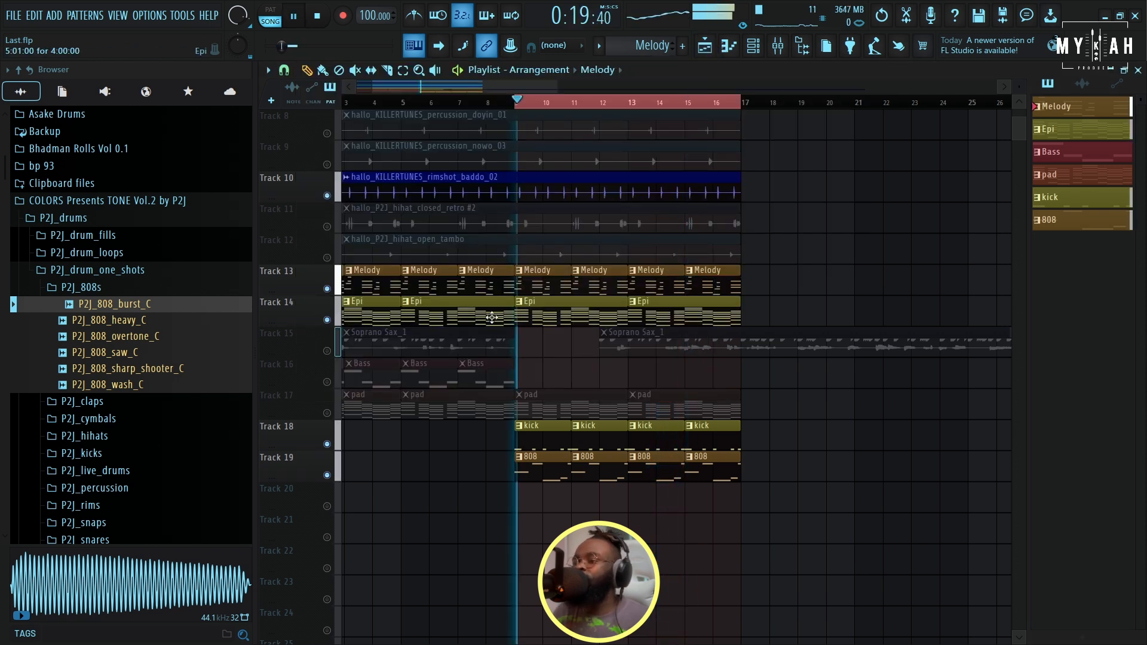
- Open the Epi pattern's Lounge Lizard EP-4 instrument, assign it to free mixer track 17 and lower that track's level slightly
{"action": "double_click", "coordinate": [556, 313]}
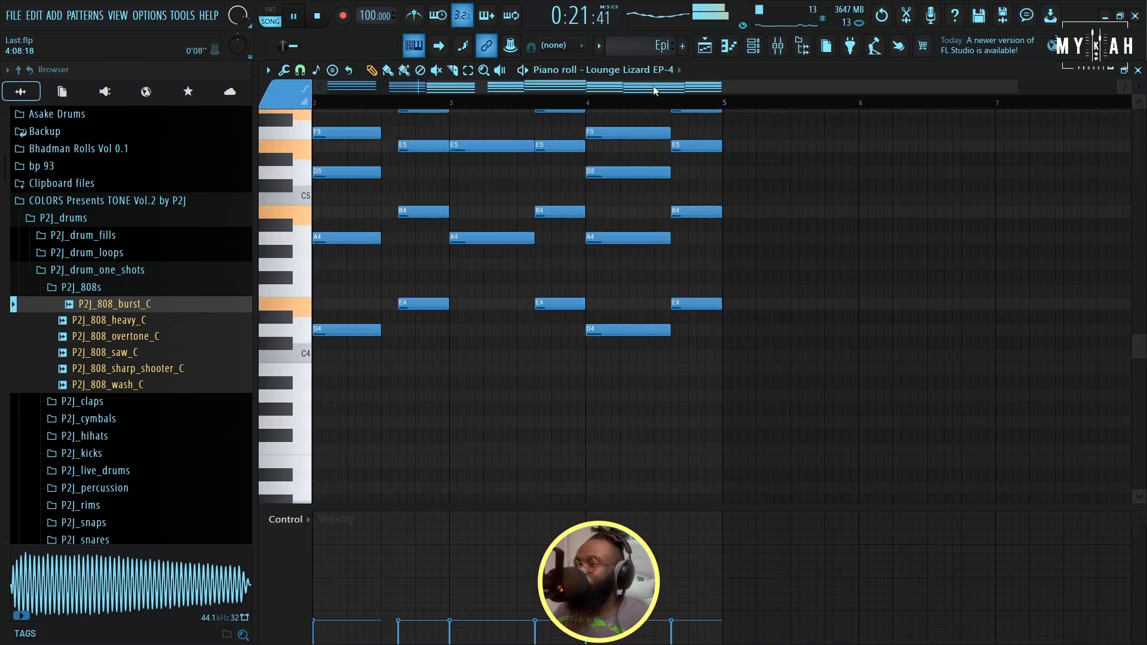
{"action": "left_click_drag", "start_coordinate": [654, 90], "coordinate": [415, 96]}
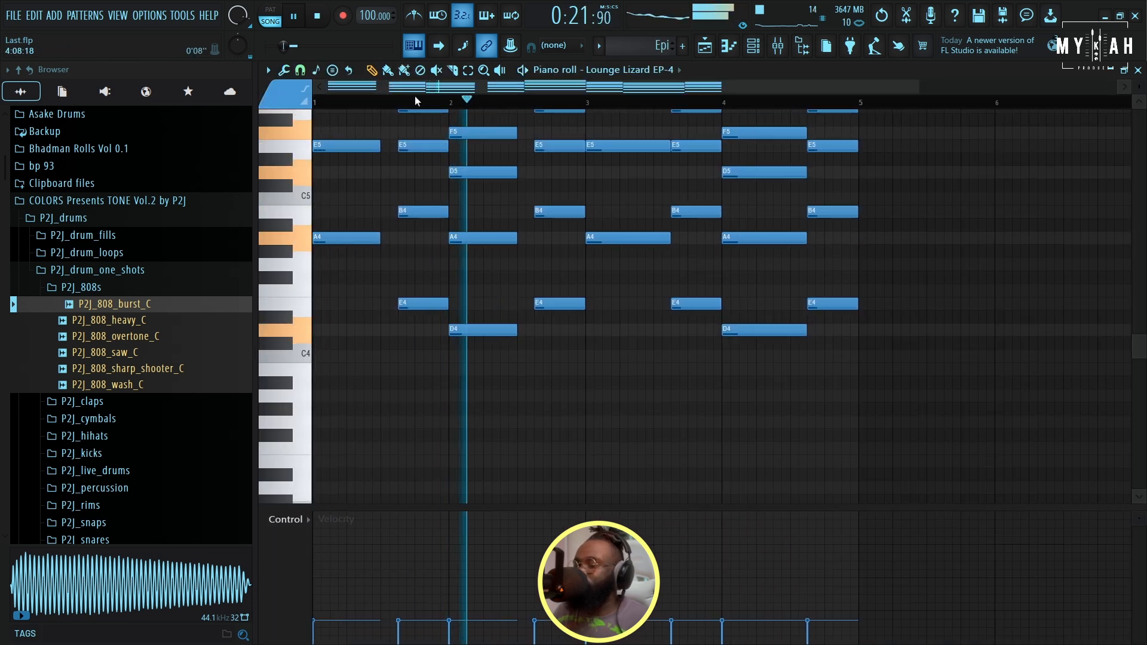
{"action": "left_click", "coordinate": [754, 46]}
{"action": "left_click", "coordinate": [723, 152]}
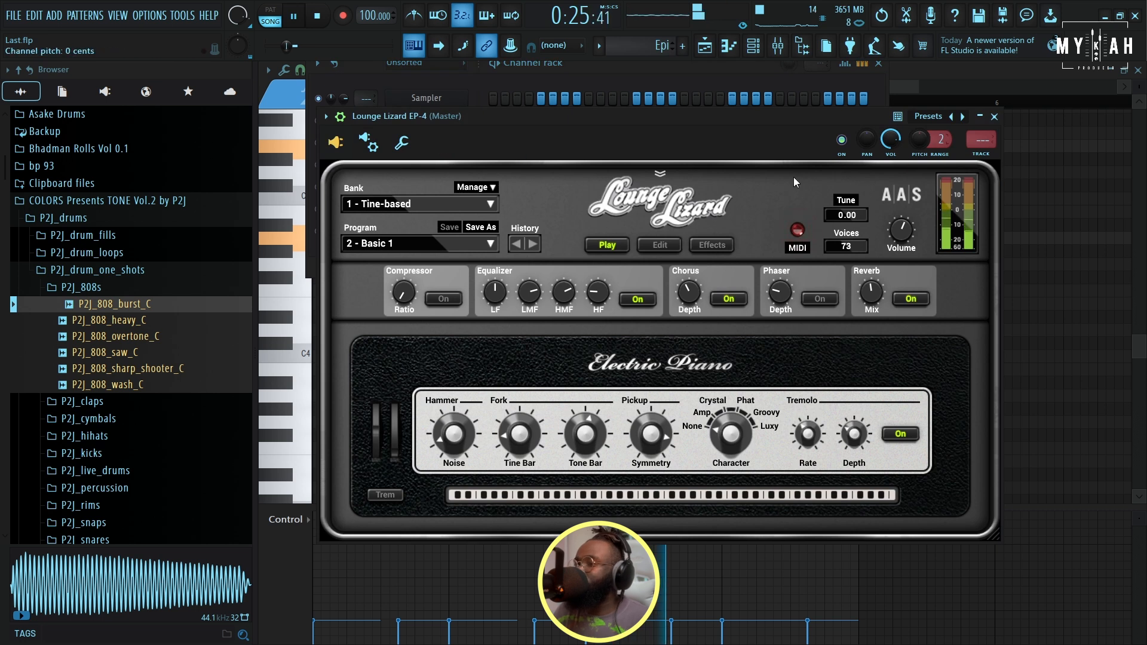
{"action": "left_click", "coordinate": [984, 156]}
{"action": "key", "text": "space"}
{"action": "key", "text": "space"}
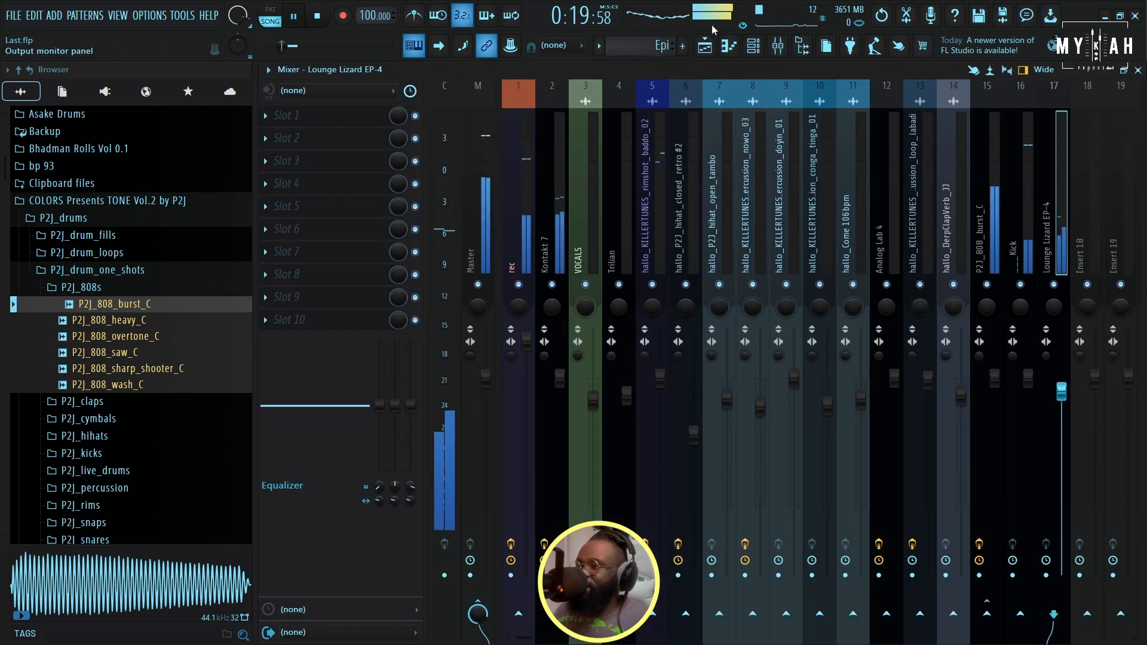
- Return to the playlist, move the playback start near bar 12 and unmute the Soprano Sax on Track 15
{"action": "left_click", "coordinate": [705, 49]}
{"action": "left_click", "coordinate": [591, 103]}
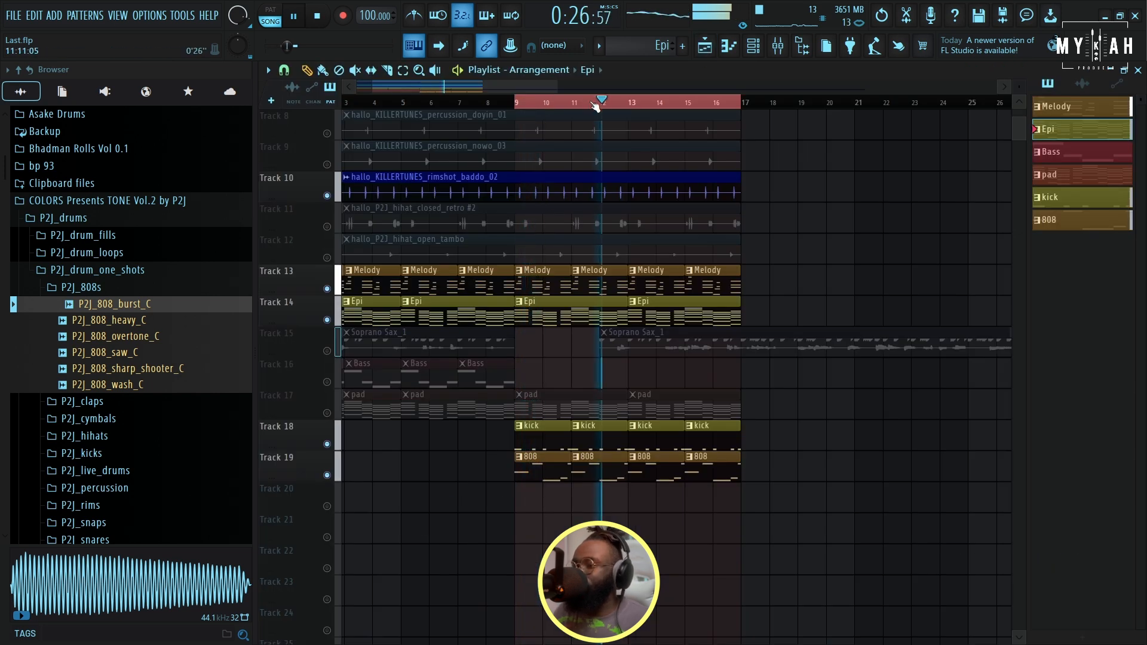
{"action": "left_click", "coordinate": [327, 351]}
- Load Fruity soft clipper in the Master track's first effect slot and set its threshold to -4.4 dB
{"action": "left_click", "coordinate": [788, 50]}
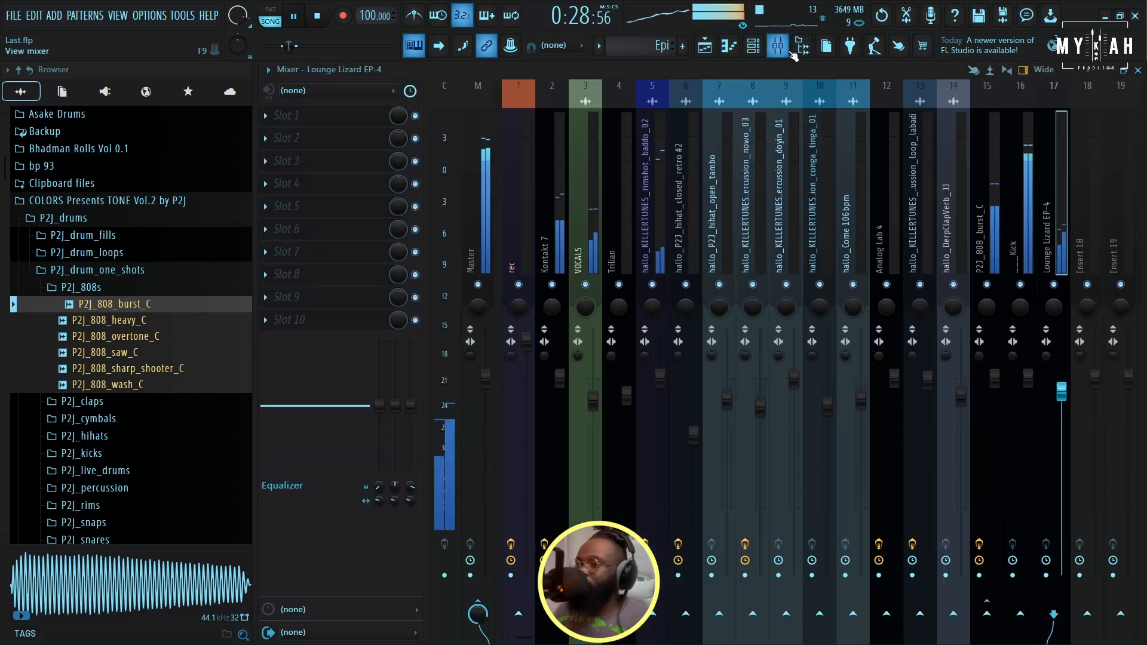
{"action": "left_click", "coordinate": [479, 249]}
{"action": "left_click", "coordinate": [272, 114]}
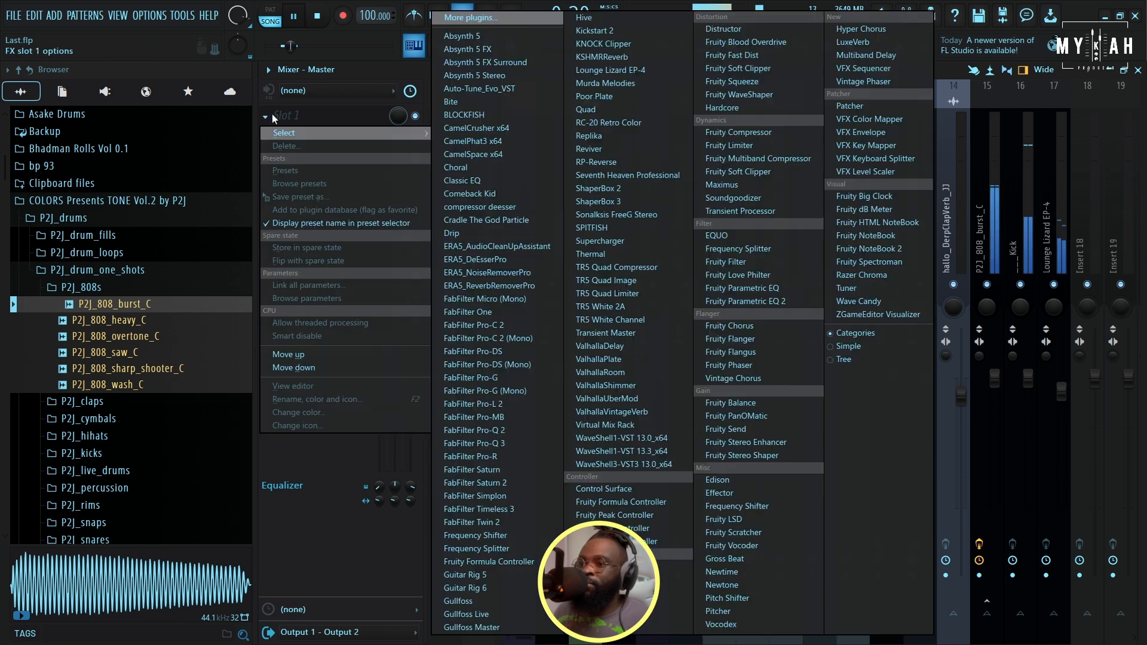
{"action": "left_click", "coordinate": [761, 174]}
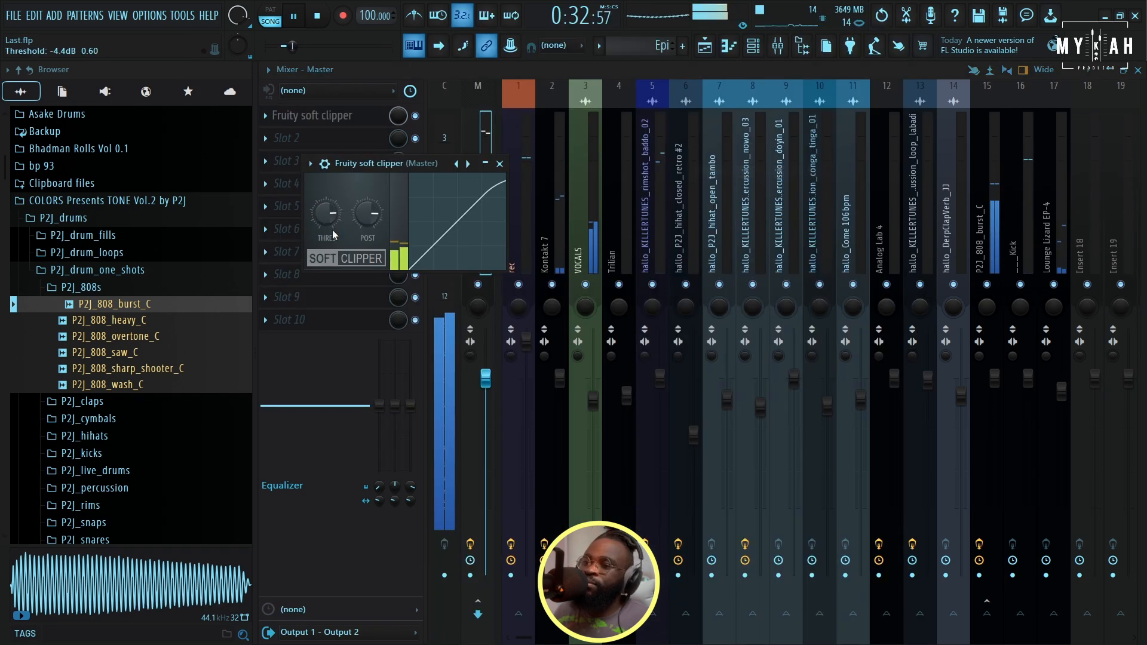
- Unmute the pad on Track 17 in the playlist and open its Analog Lab 4 instrument
{"action": "left_click", "coordinate": [719, 51]}
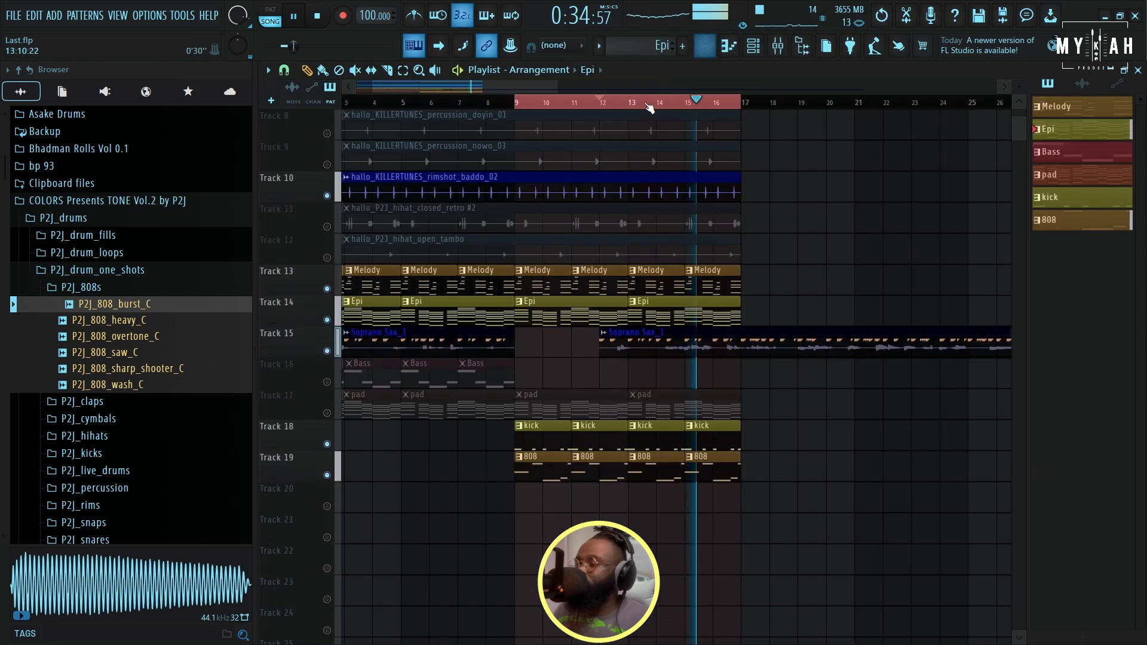
{"action": "left_click", "coordinate": [327, 413]}
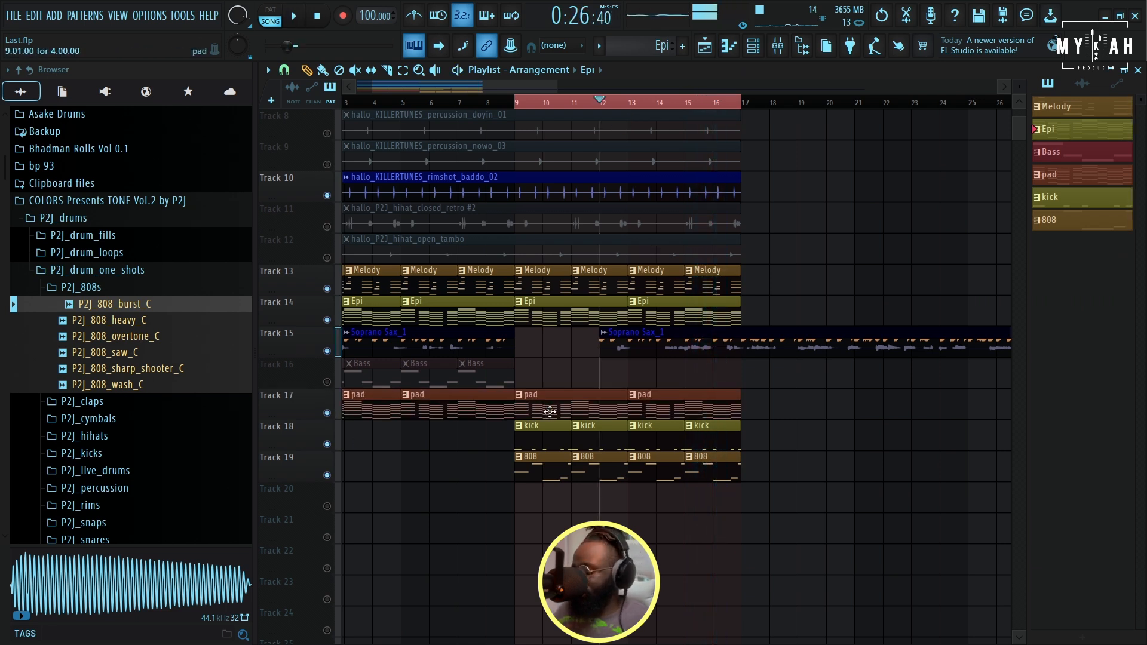
{"action": "double_click", "coordinate": [619, 410]}
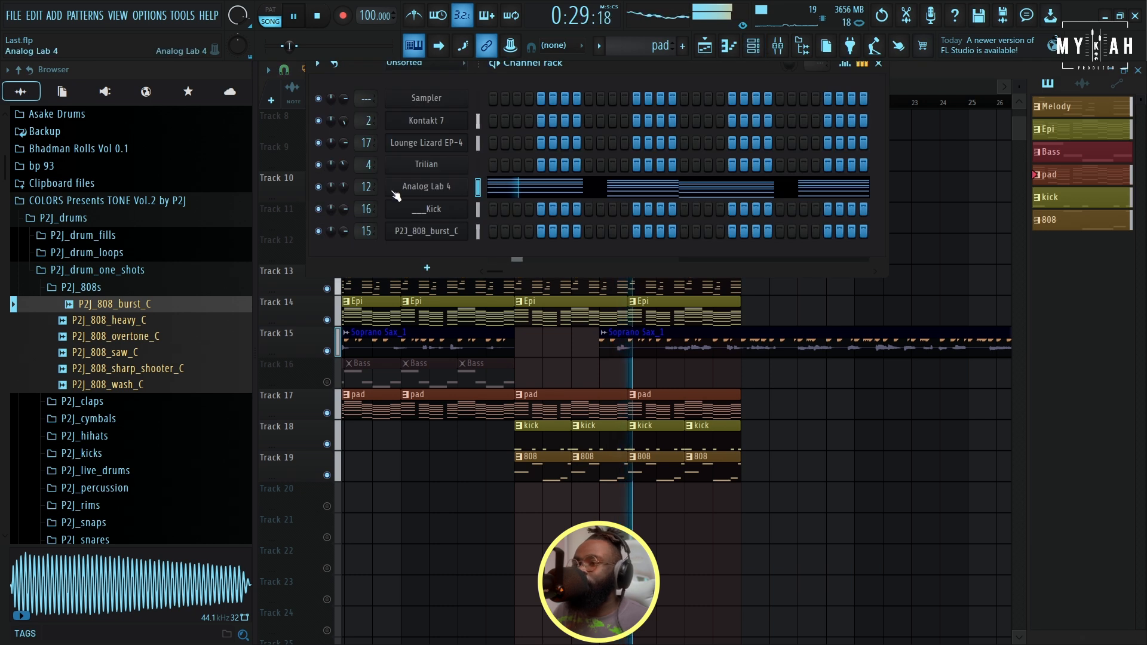
{"action": "left_click", "coordinate": [418, 185]}
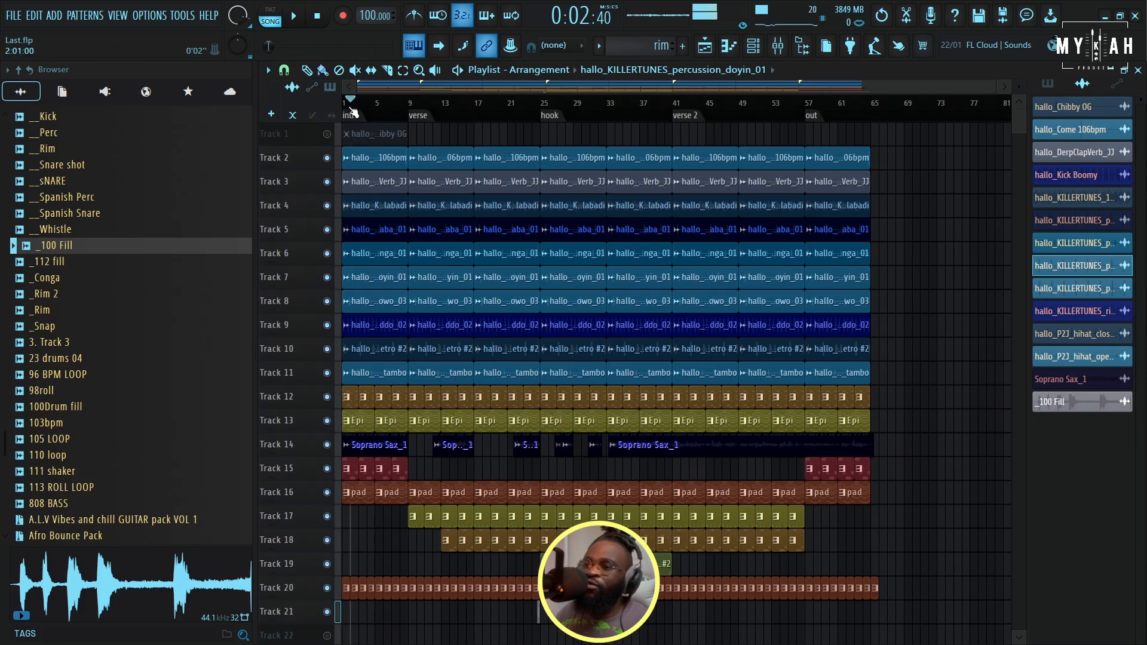
- Play the full arrangement from the intro and enlarge the playlist tracks to examine their clips
{"action": "key", "text": "space"}
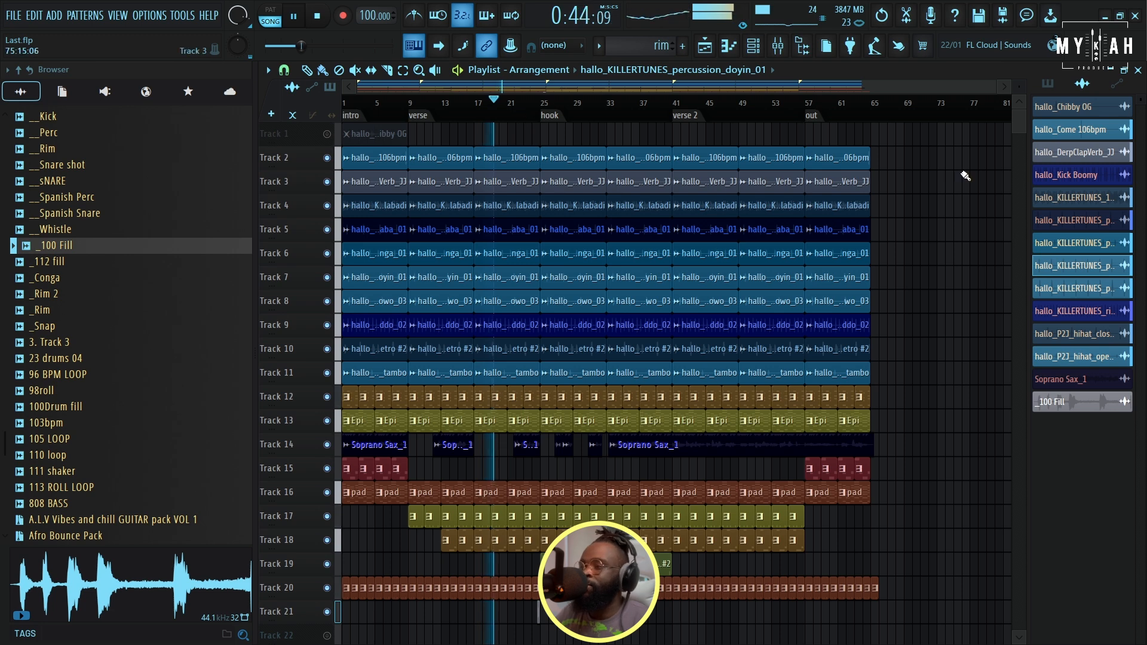
{"action": "scroll", "coordinate": [537, 133], "scroll_direction": "up", "scroll_amount": 1}
{"action": "scroll", "coordinate": [539, 490], "scroll_direction": "up", "scroll_amount": 3}
{"action": "scroll", "coordinate": [538, 490], "scroll_direction": "down", "scroll_amount": 10}
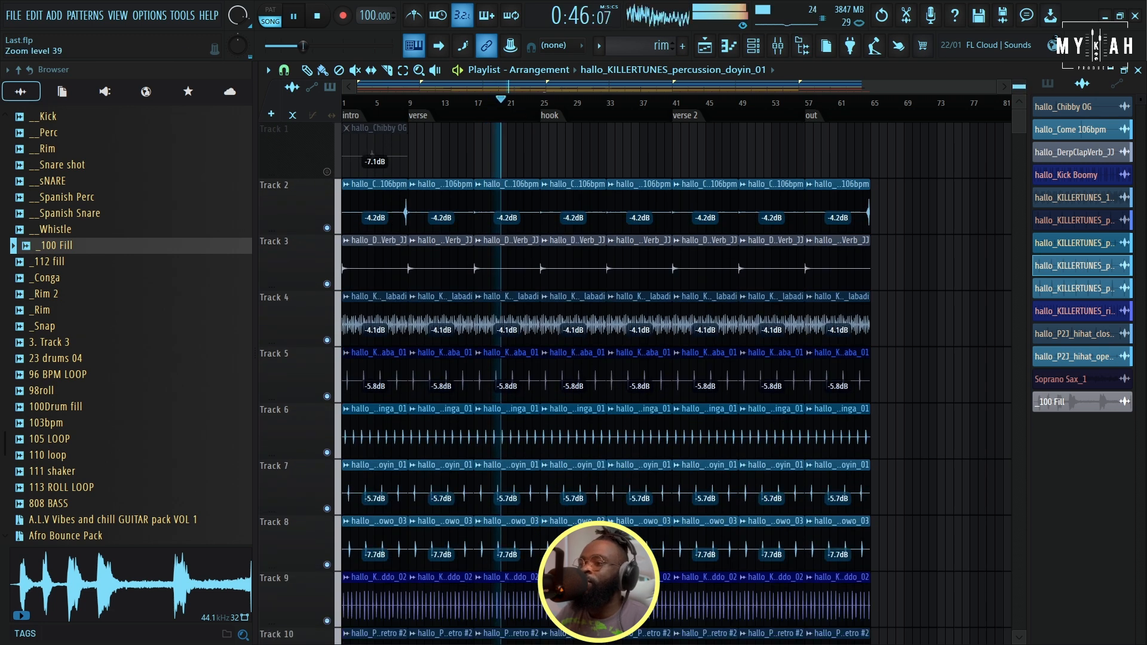